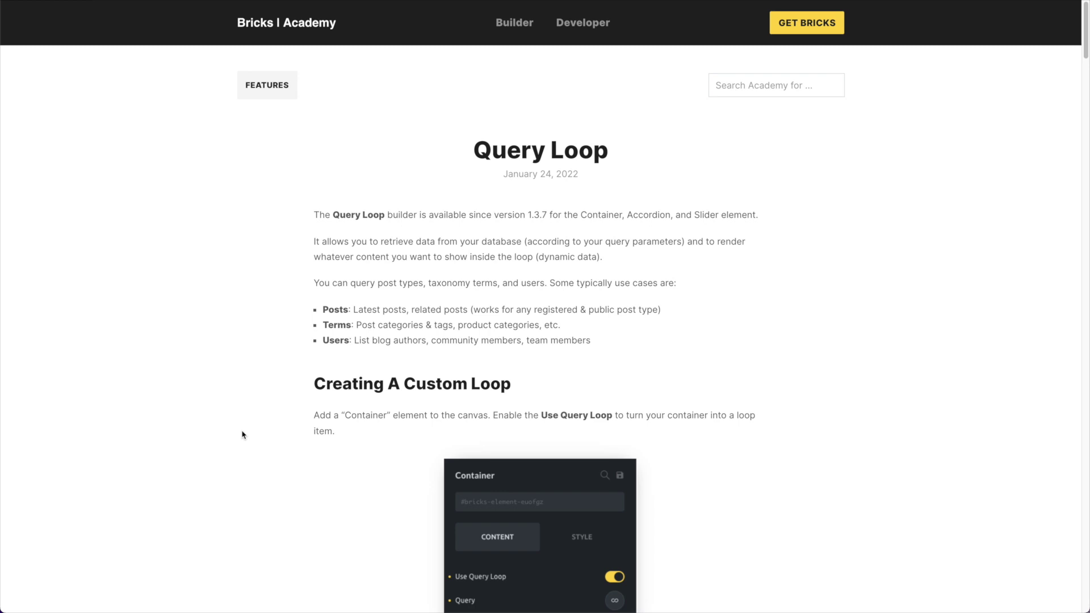
- Read the introduction of the Query Loop article, including the use cases for posts, terms and users
left_click_drag(674, 173, 489, 163)
left_click(475, 161)
left_click_drag(475, 150, 543, 151)
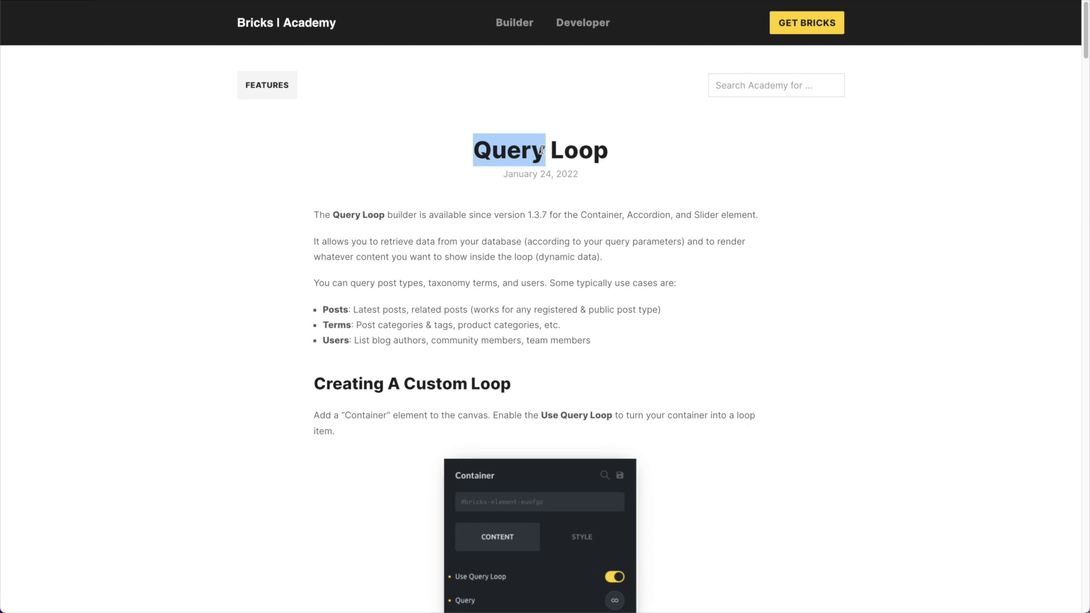
left_click_drag(550, 150, 616, 149)
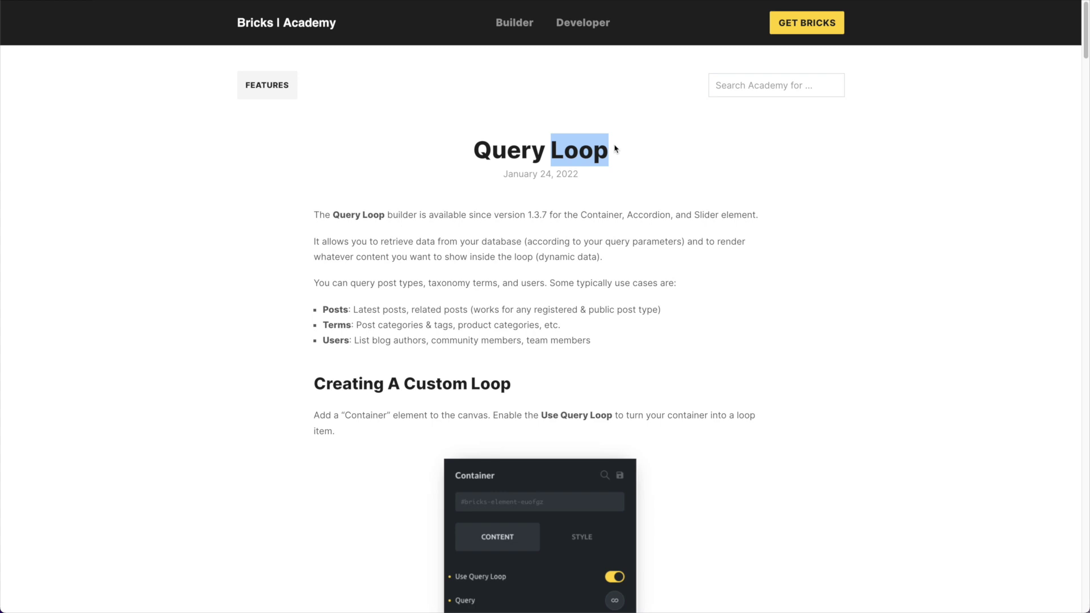
left_click(242, 246)
left_click_drag(316, 281, 423, 287)
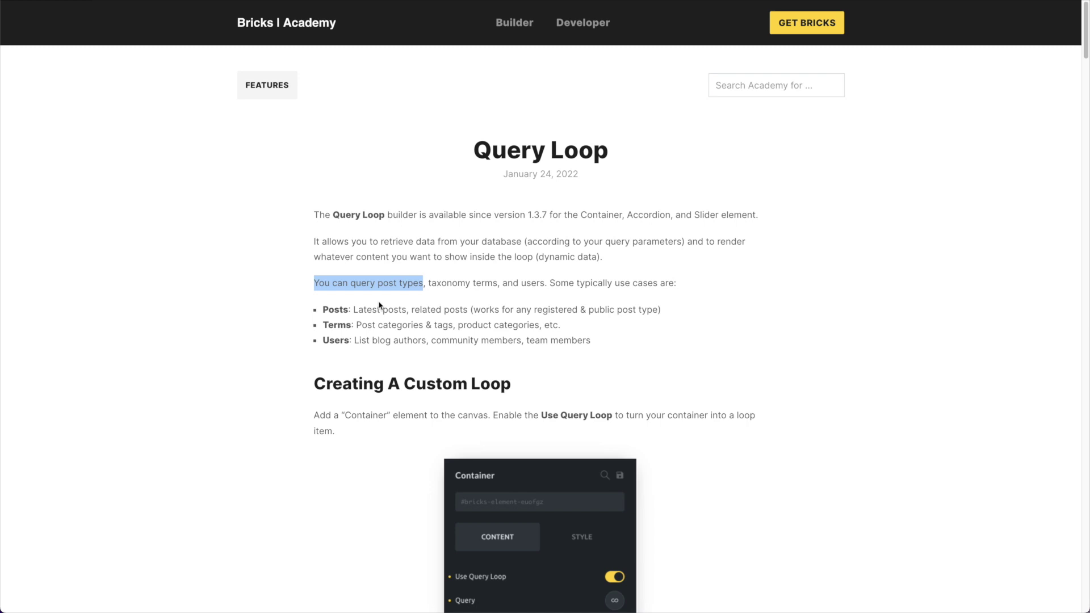
left_click(341, 310)
left_click_drag(342, 310, 322, 310)
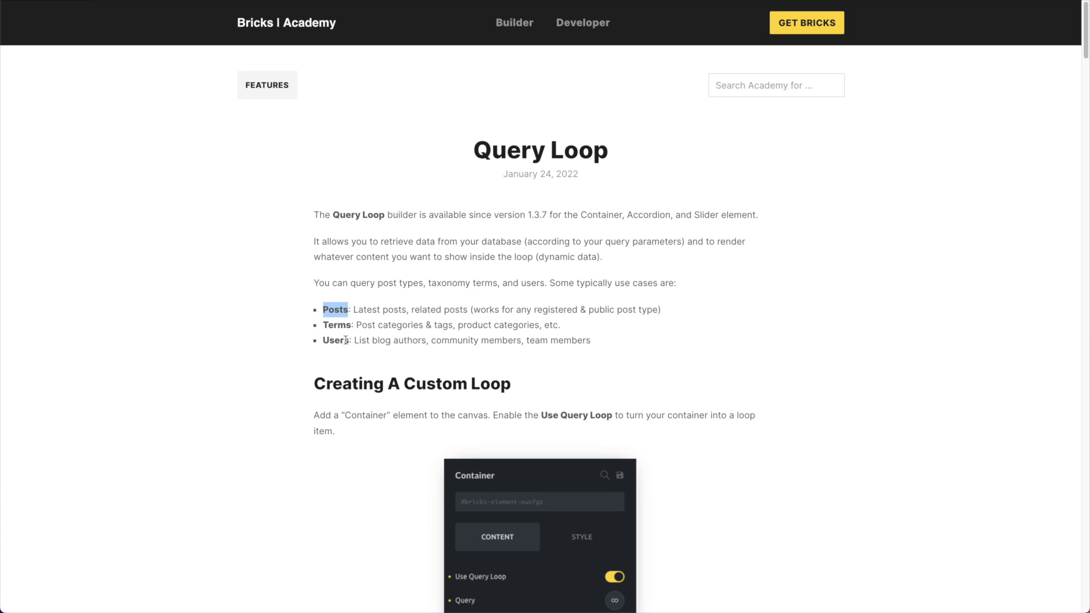
left_click_drag(325, 340, 348, 340)
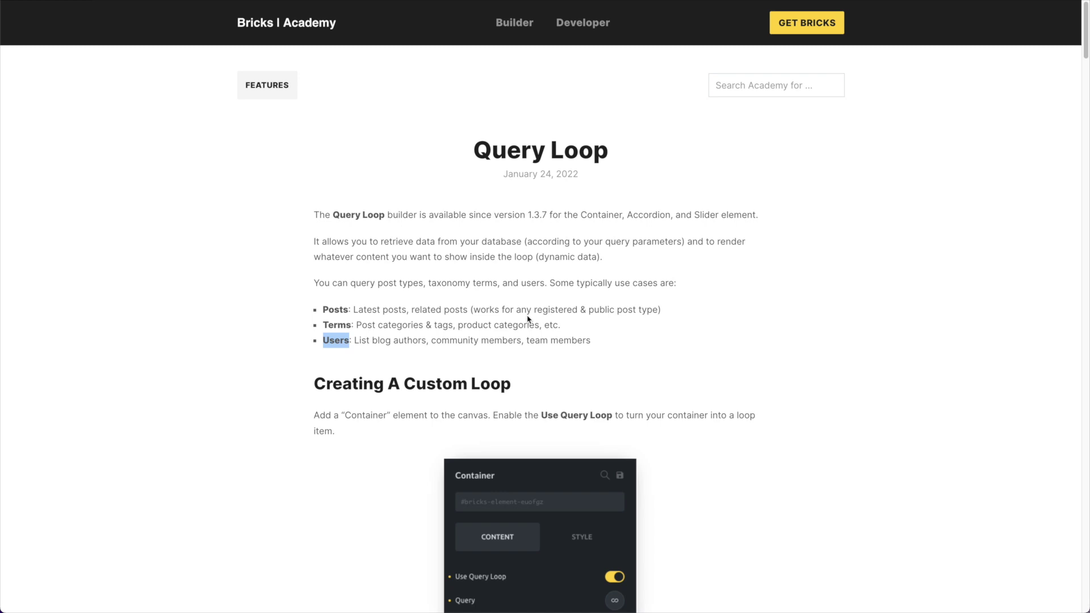
left_click(257, 378)
- Review the article's sections on creating a custom loop and on the Query control's object types
scroll(257, 378, "down", 1)
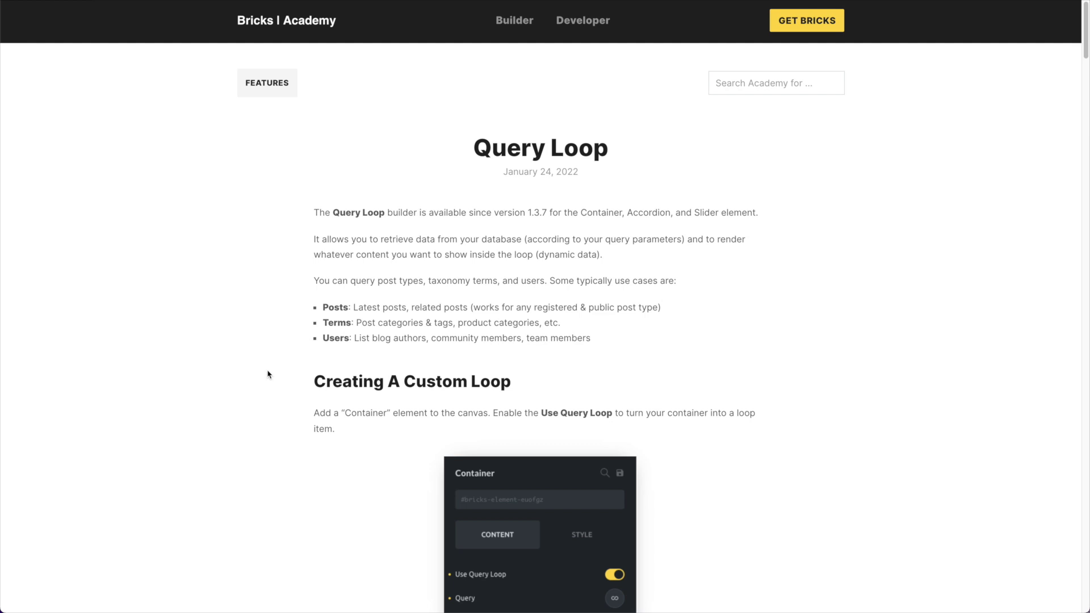
scroll(269, 374, "down", 5)
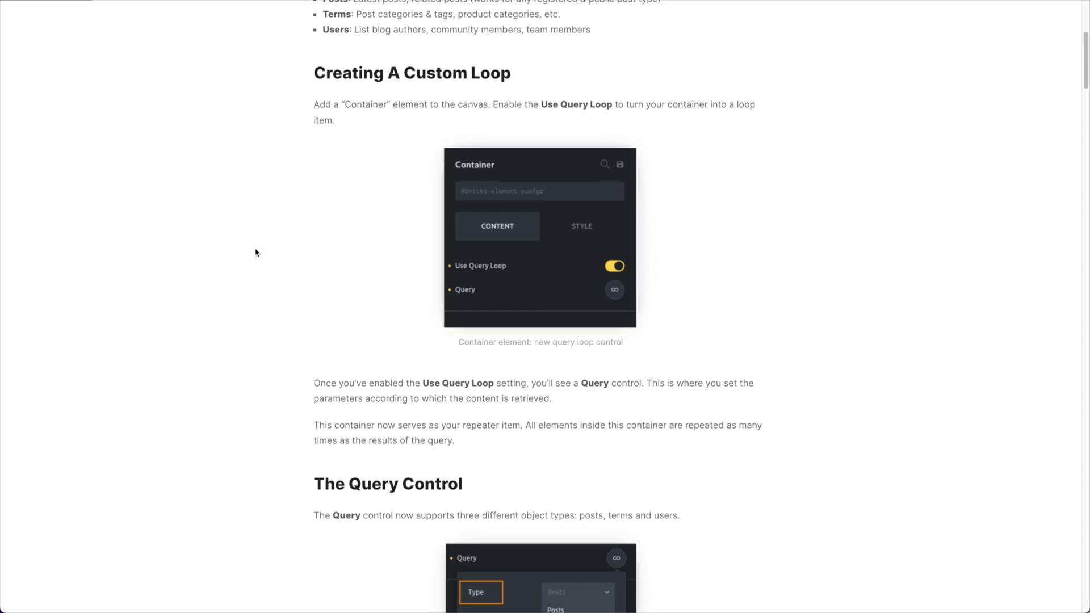
scroll(258, 251, "down", 1)
scroll(290, 343, "down", 8)
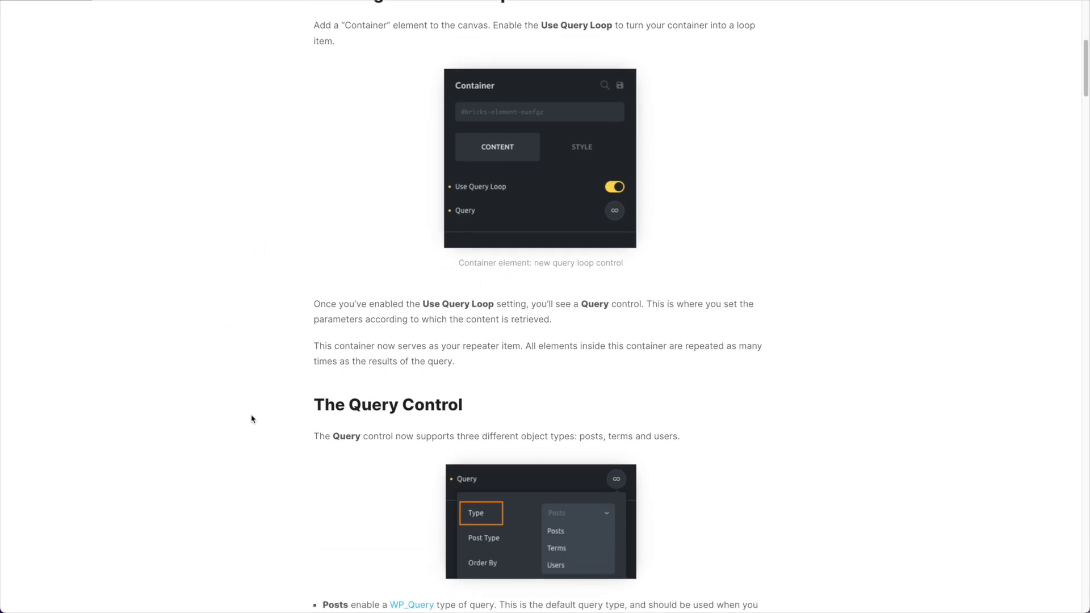
- Examine the Posts query parameters and the Latest Posts example in the article
left_click_drag(438, 346, 304, 356)
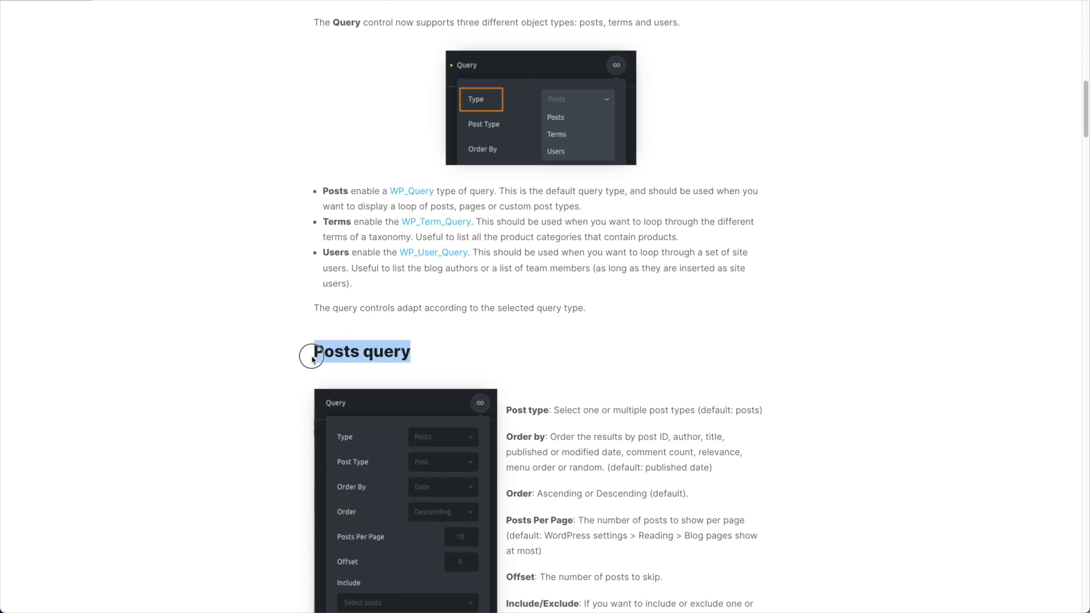
scroll(311, 360, "down", 2)
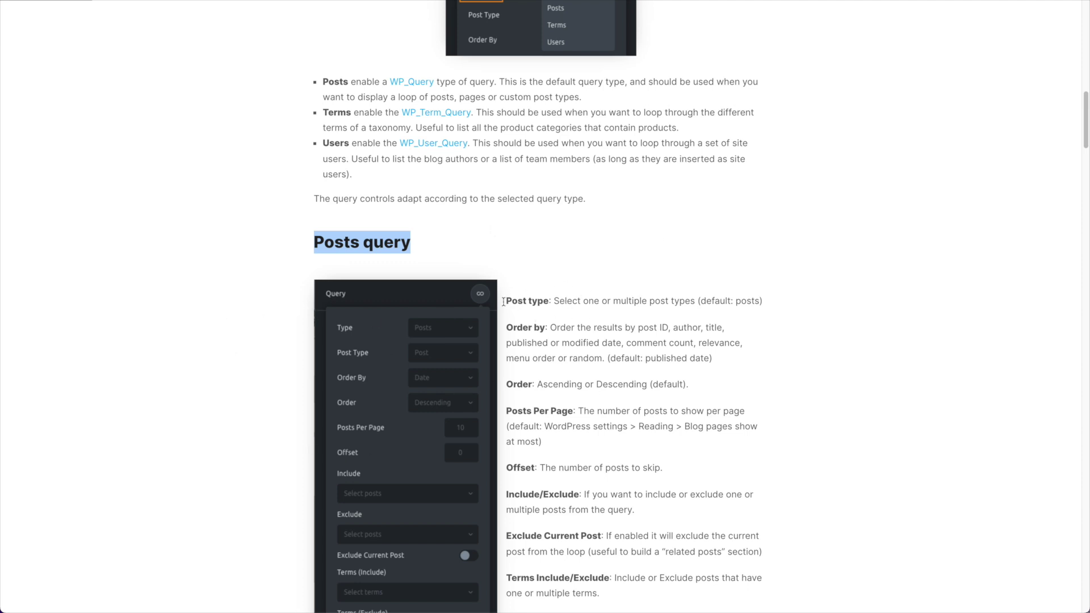
scroll(376, 333, "down", 5)
scroll(280, 295, "down", 5)
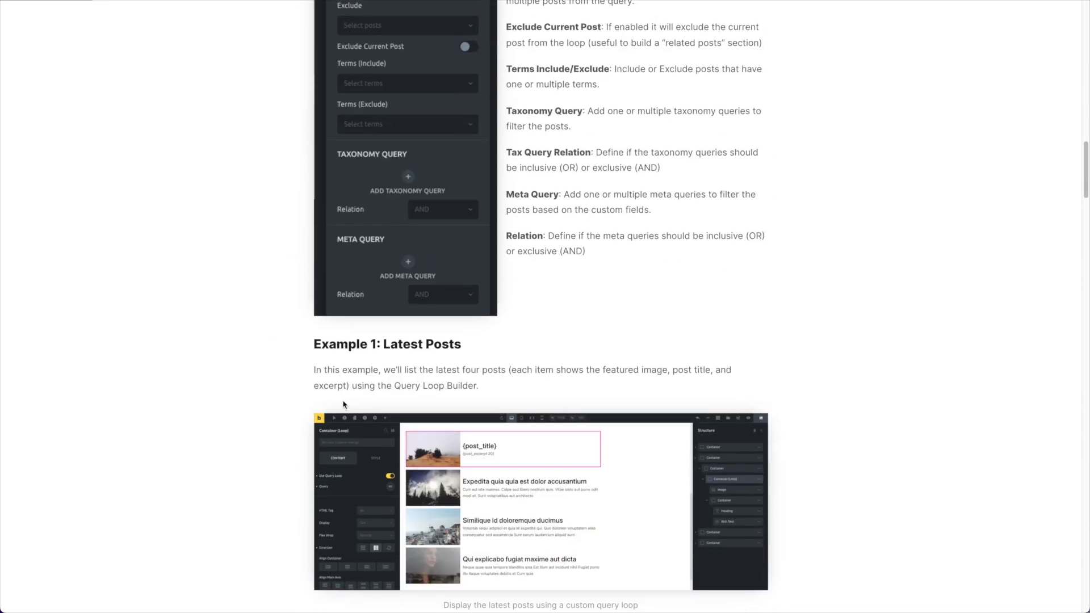
scroll(342, 406, "down", 5)
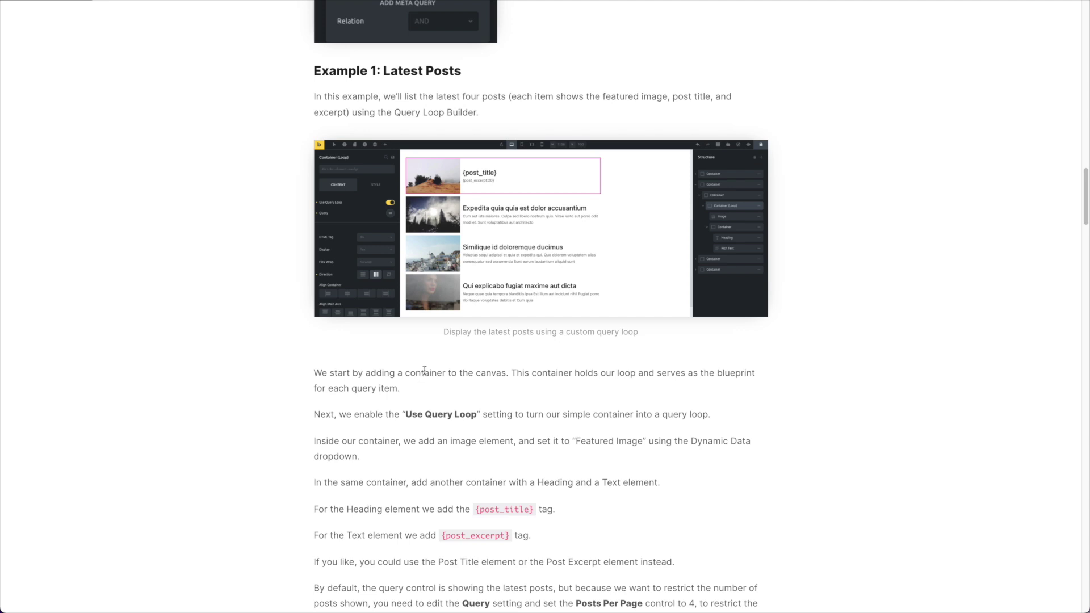
left_click_drag(461, 71, 385, 71)
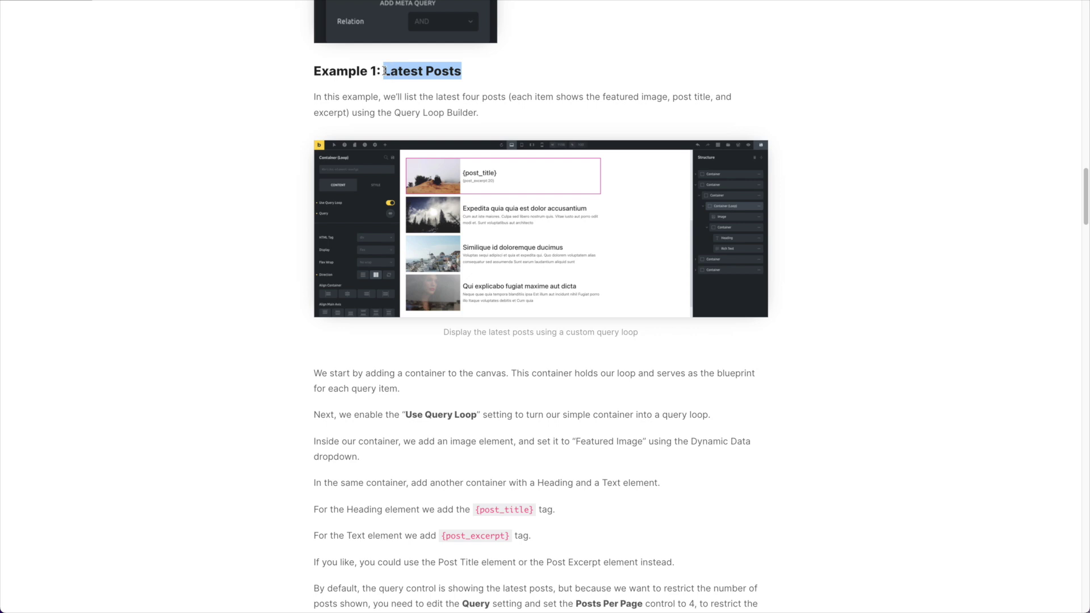
left_click(243, 220)
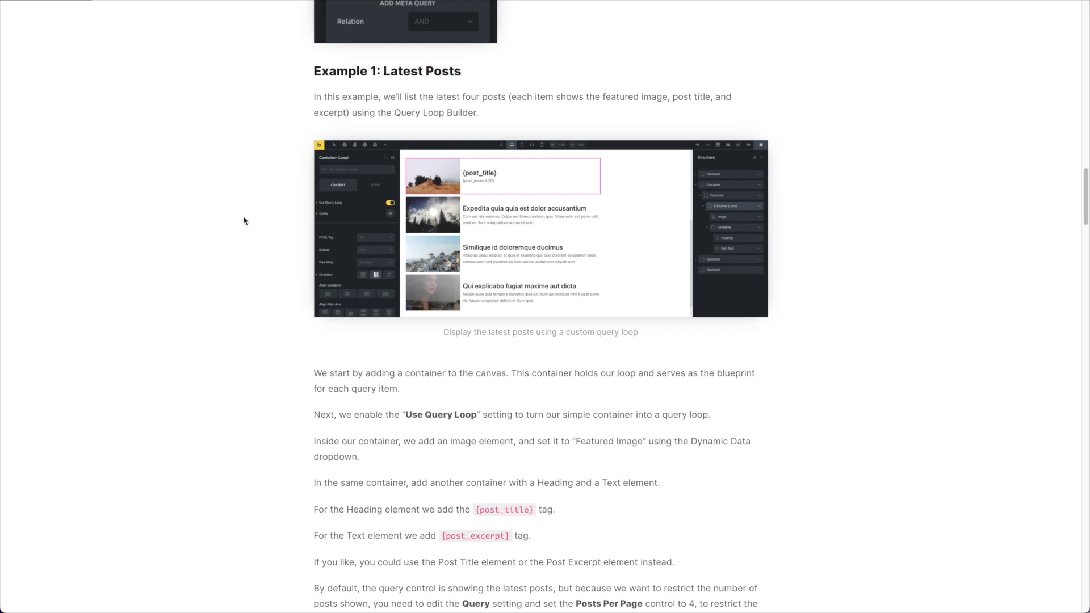
- Examine the Terms Query parameters and the Product Categories example, including its background image and link settings
scroll(244, 220, "down", 10)
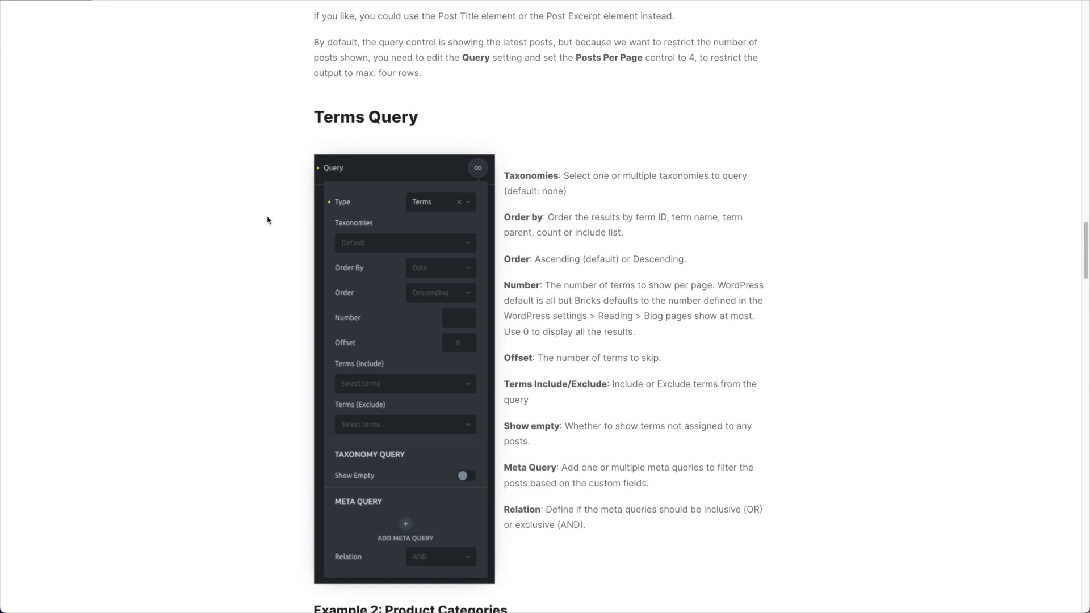
left_click_drag(574, 175, 589, 380)
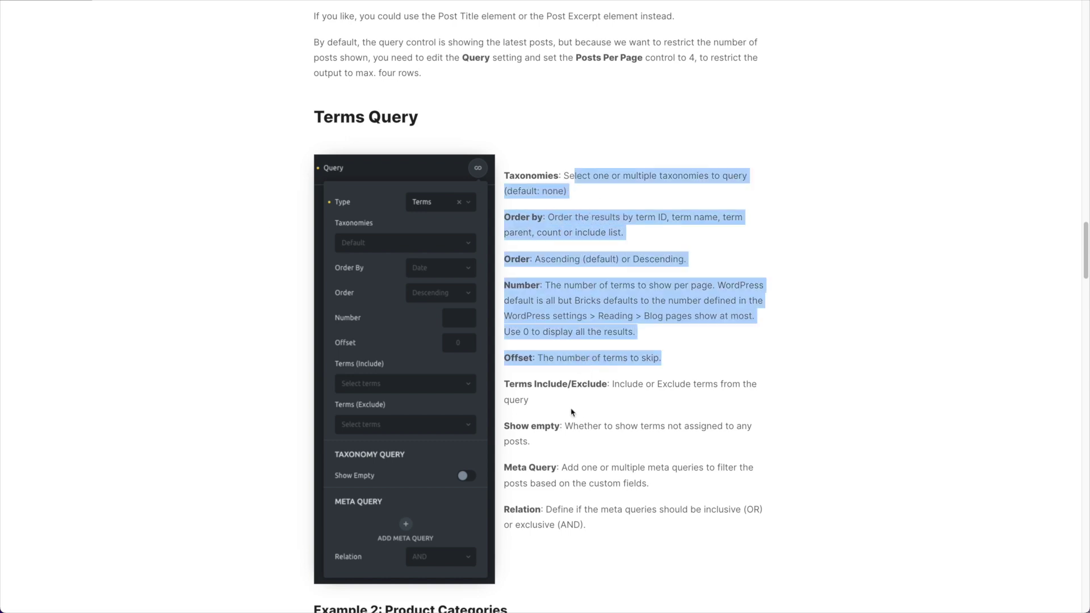
scroll(562, 341, "down", 4)
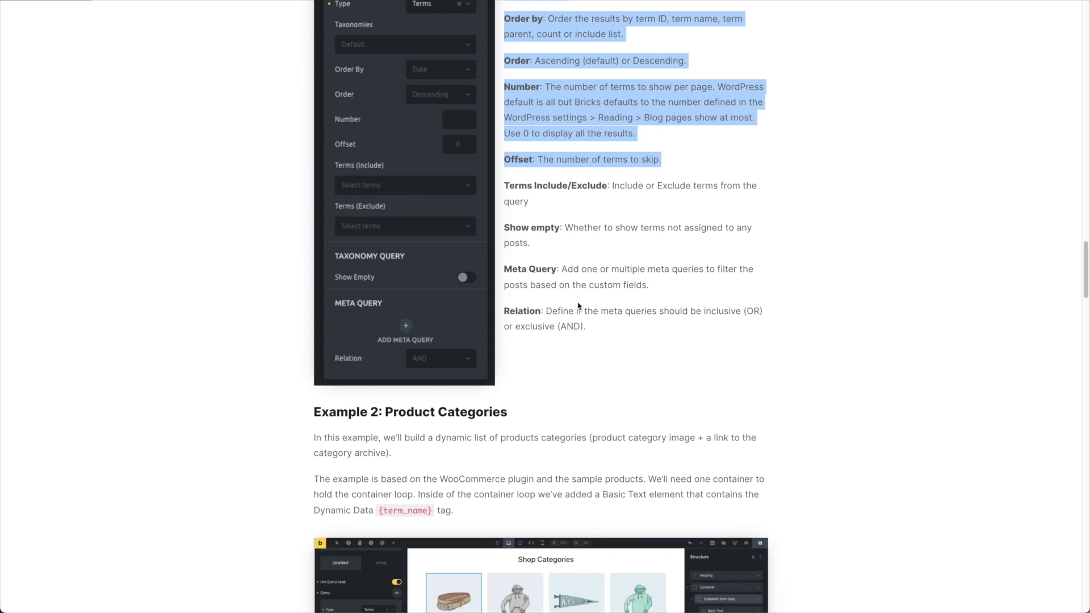
left_click(562, 250)
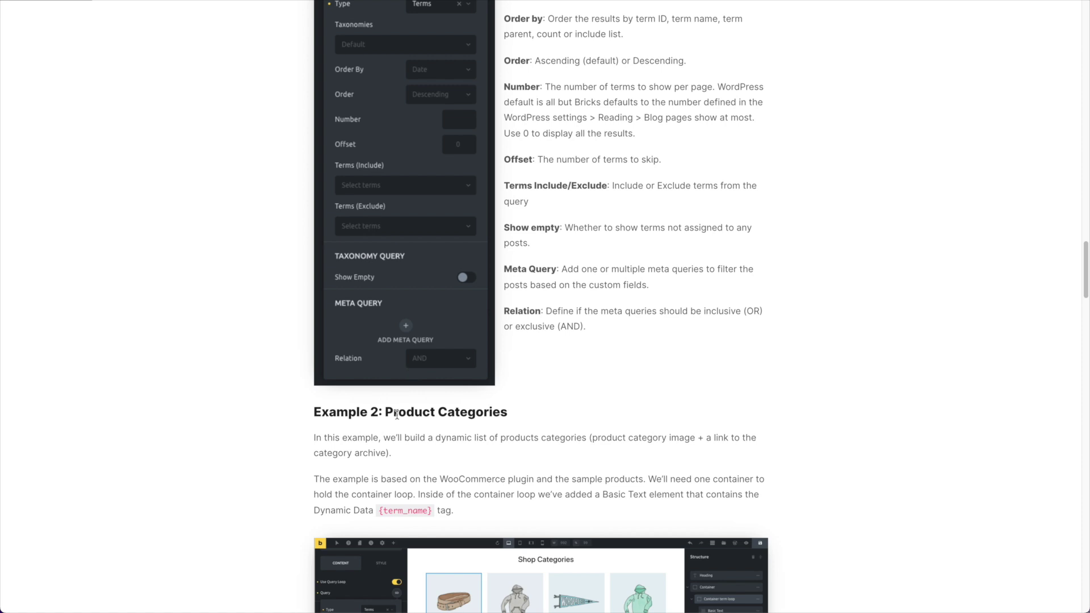
scroll(526, 413, "down", 1)
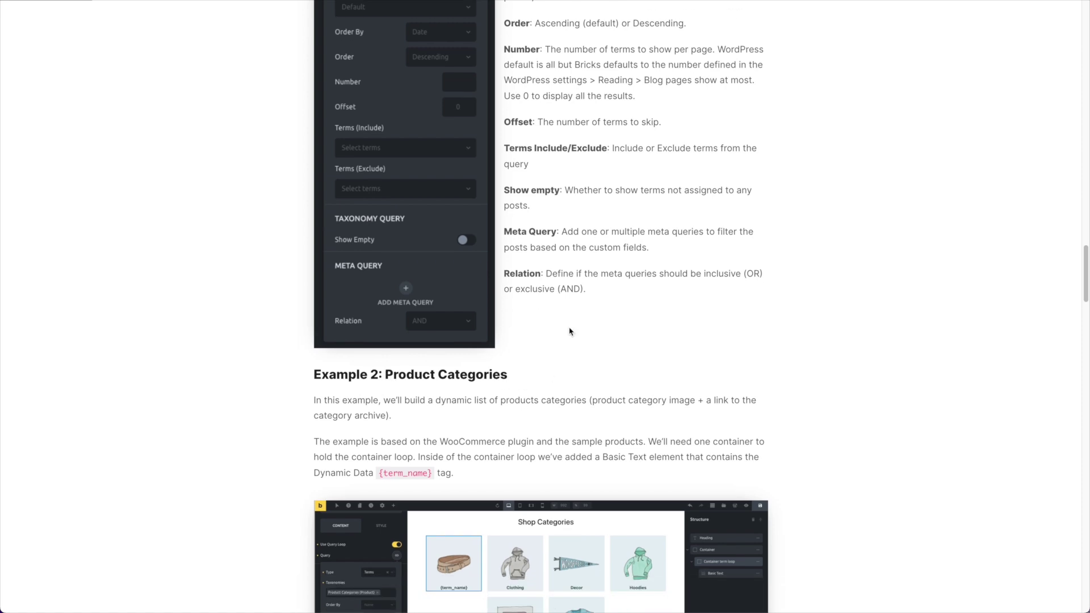
scroll(511, 403, "down", 4)
scroll(491, 278, "down", 4)
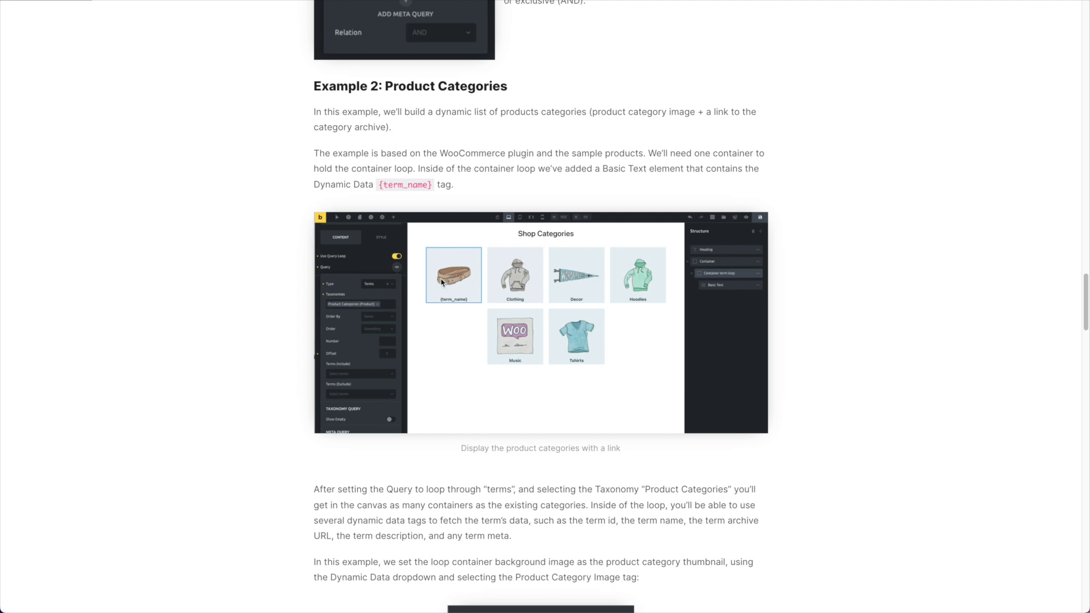
scroll(382, 331, "down", 8)
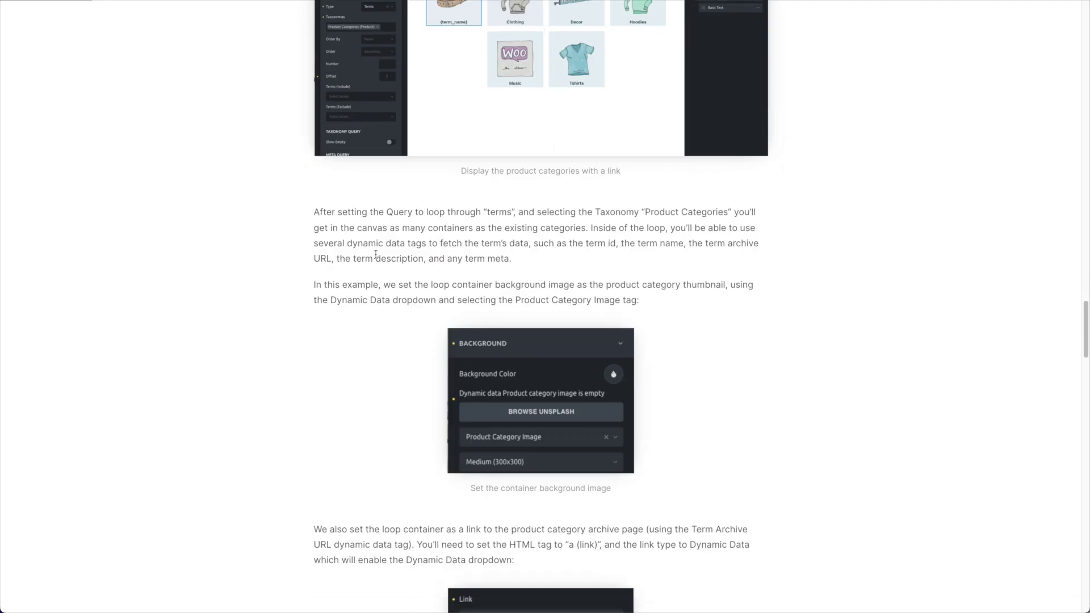
scroll(288, 286, "down", 6)
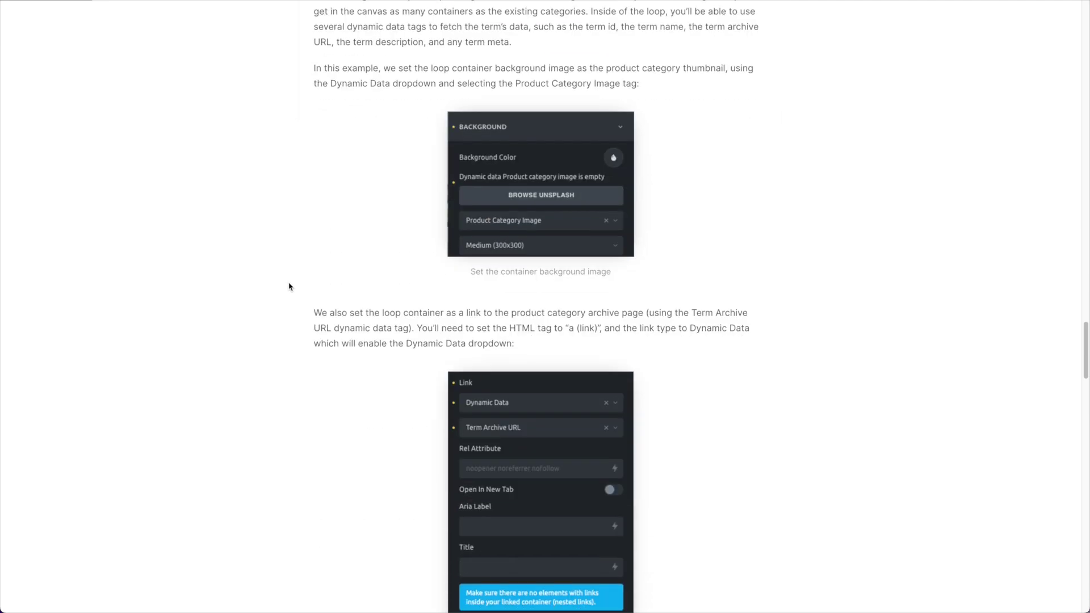
- Examine the Users Query parameters and the blog authors example in the article
scroll(288, 286, "down", 18)
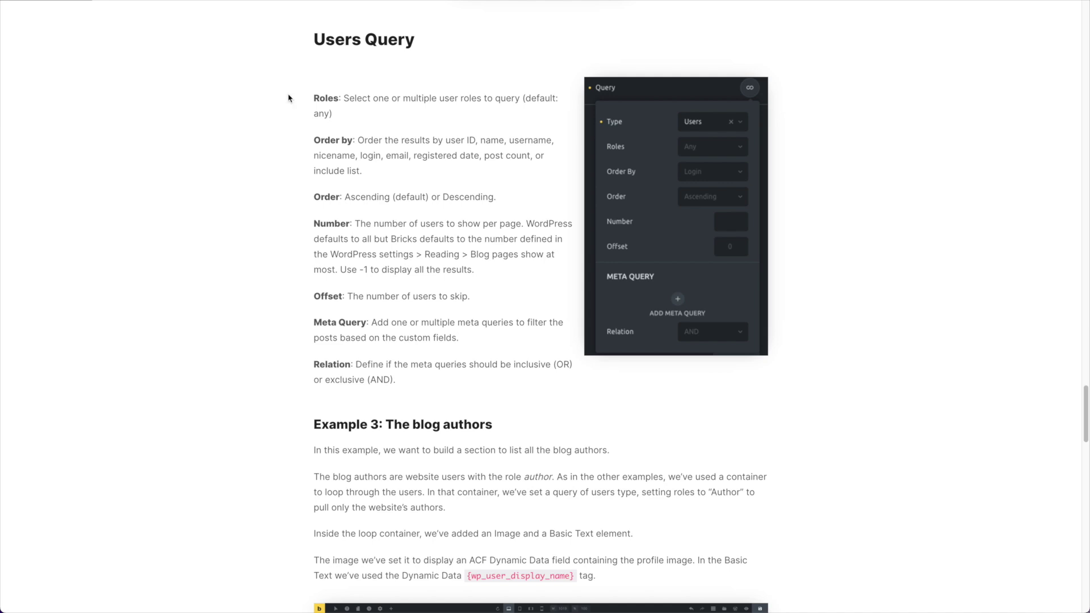
left_click_drag(422, 39, 314, 41)
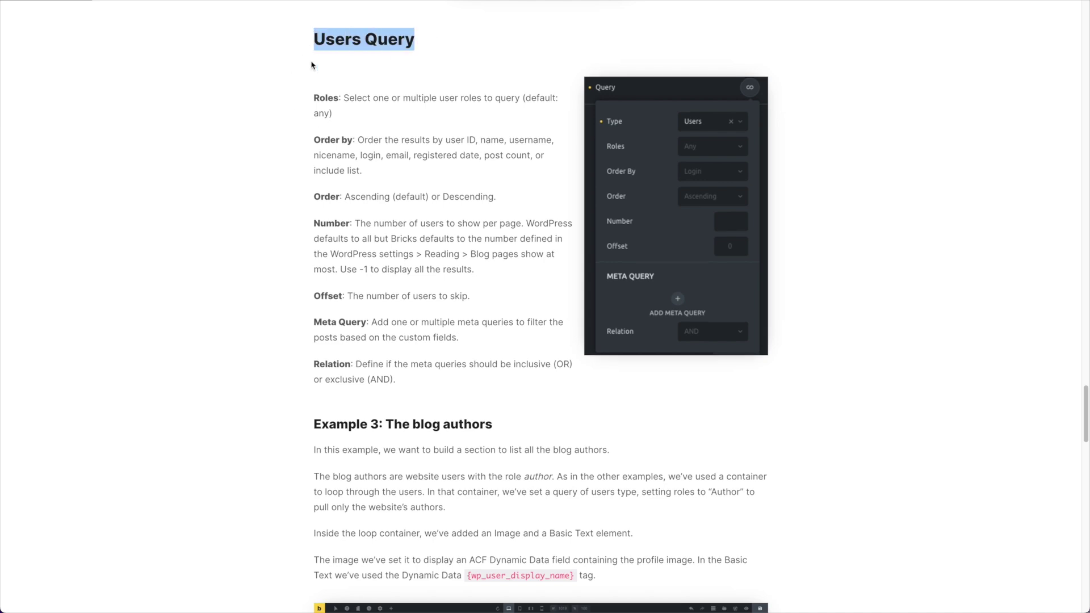
scroll(216, 216, "down", 8)
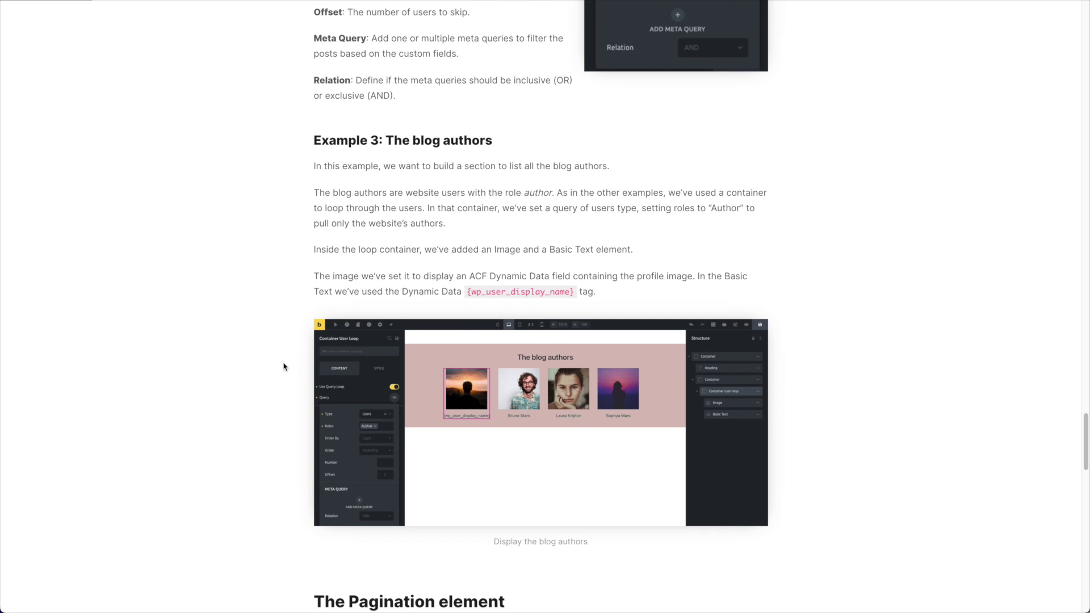
- Read the article's sections on the Pagination element and on Query Loop in accordions and sliders, and return to its beginning
scroll(240, 355, "down", 7)
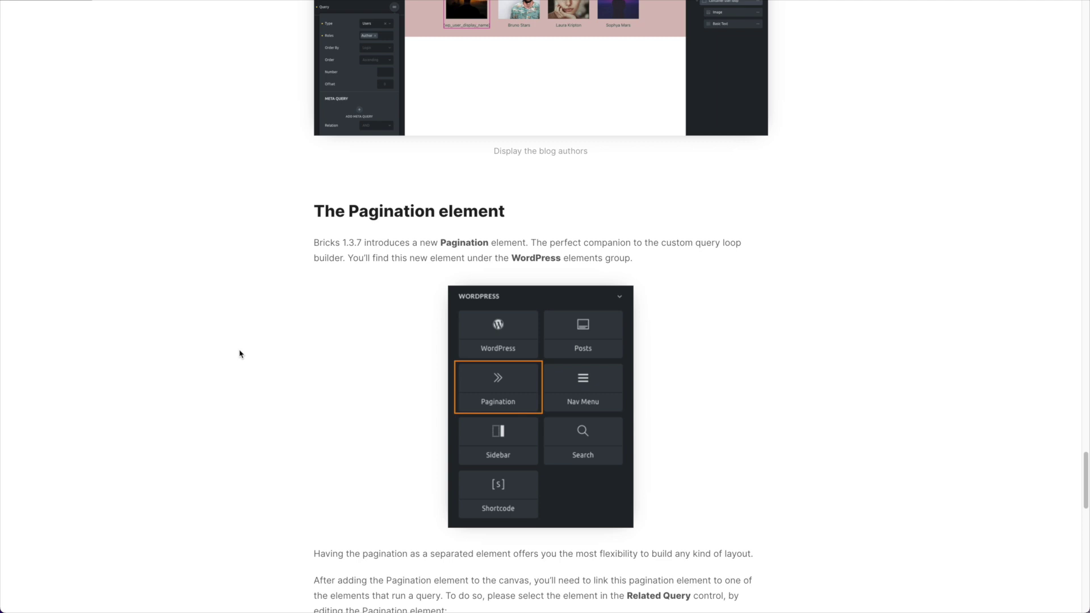
left_click(237, 350)
scroll(207, 322, "down", 4)
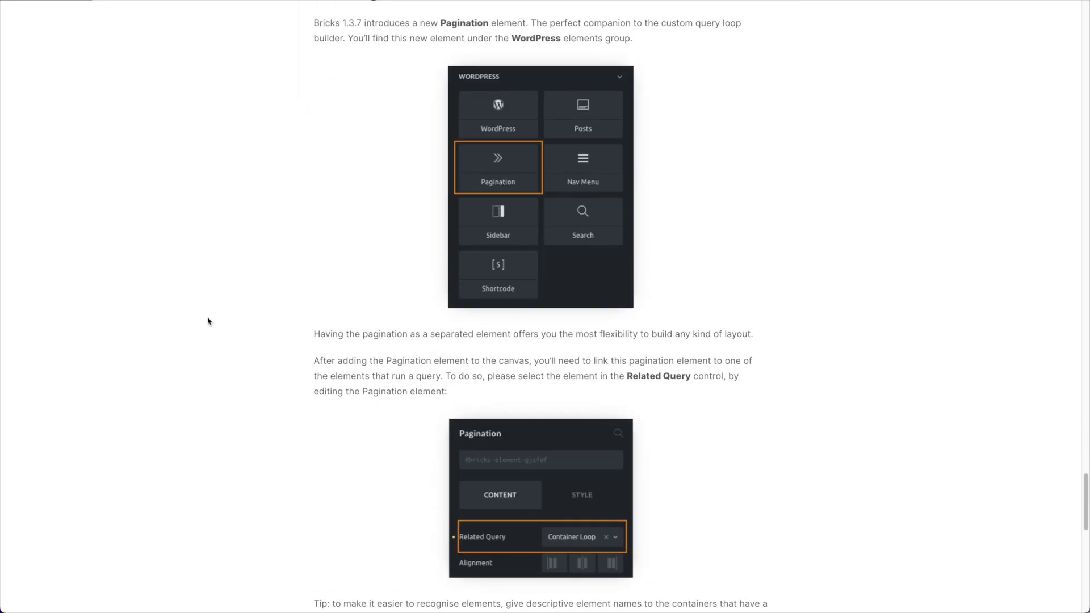
scroll(211, 321, "down", 8)
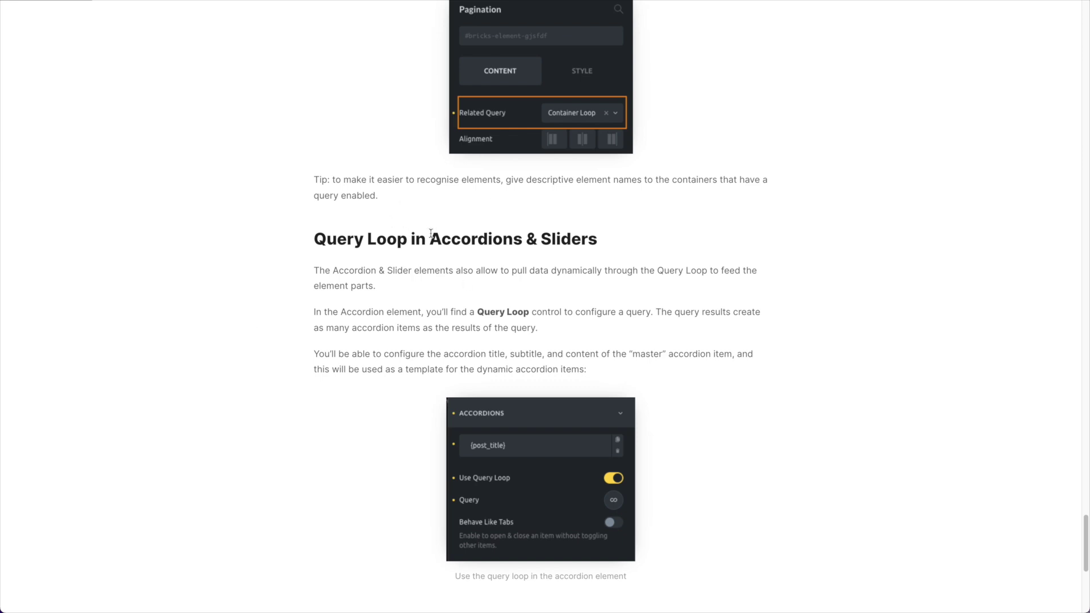
scroll(432, 261, "down", 2)
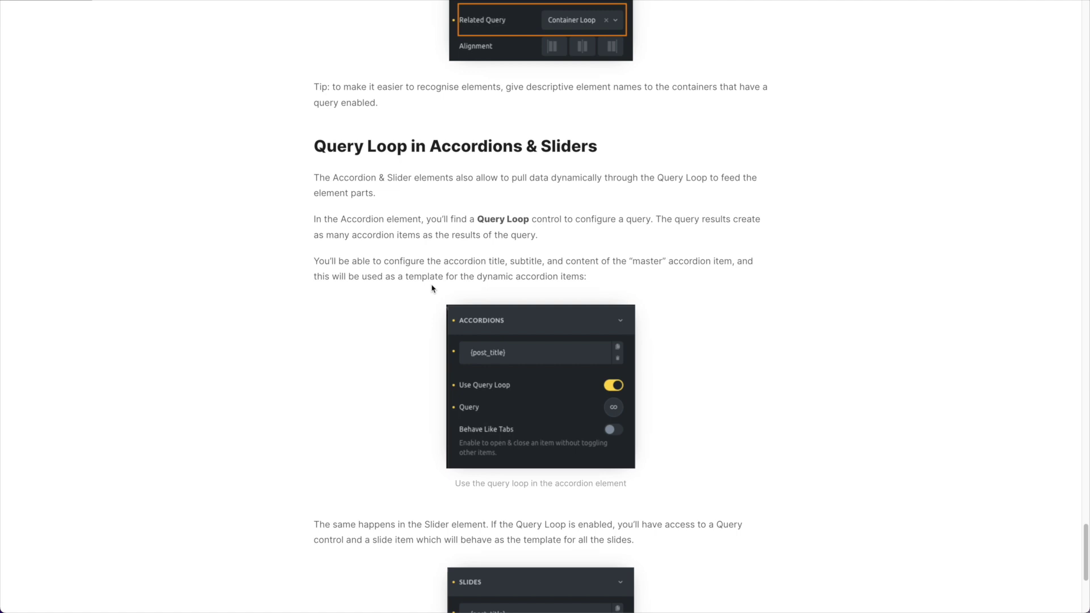
scroll(411, 303, "down", 5)
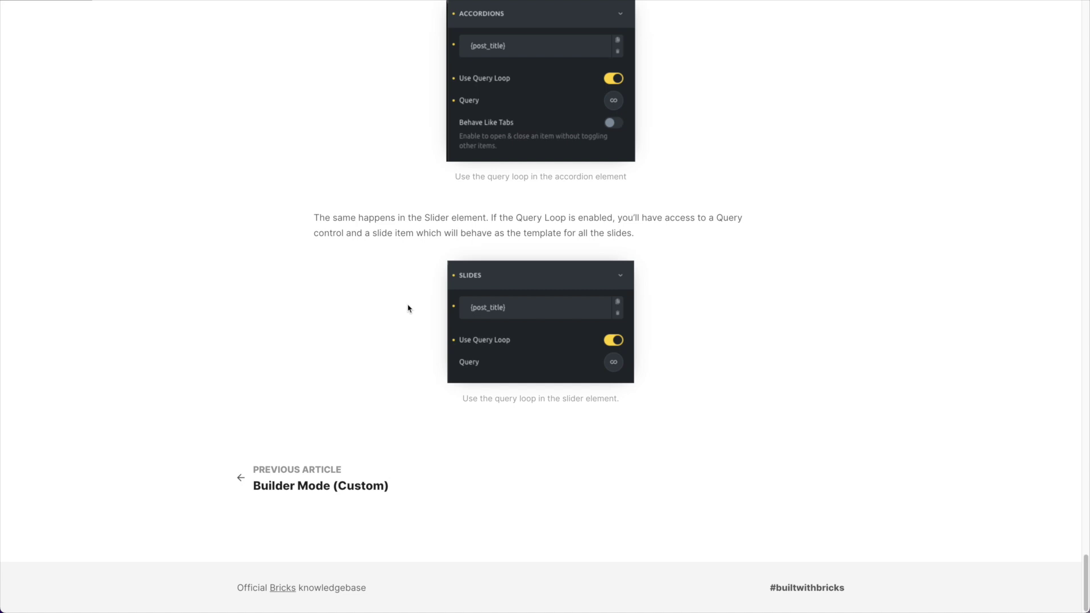
key("Home")
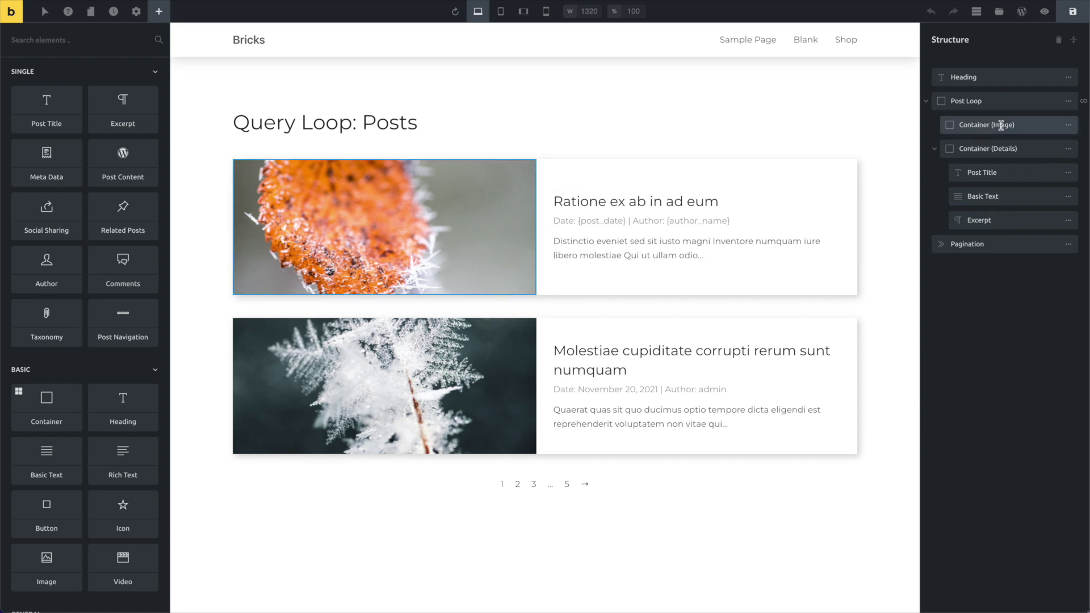
- In the Bricks builder, inspect the Pagination element below the post loop and the queries it can be linked to
left_click(1069, 100)
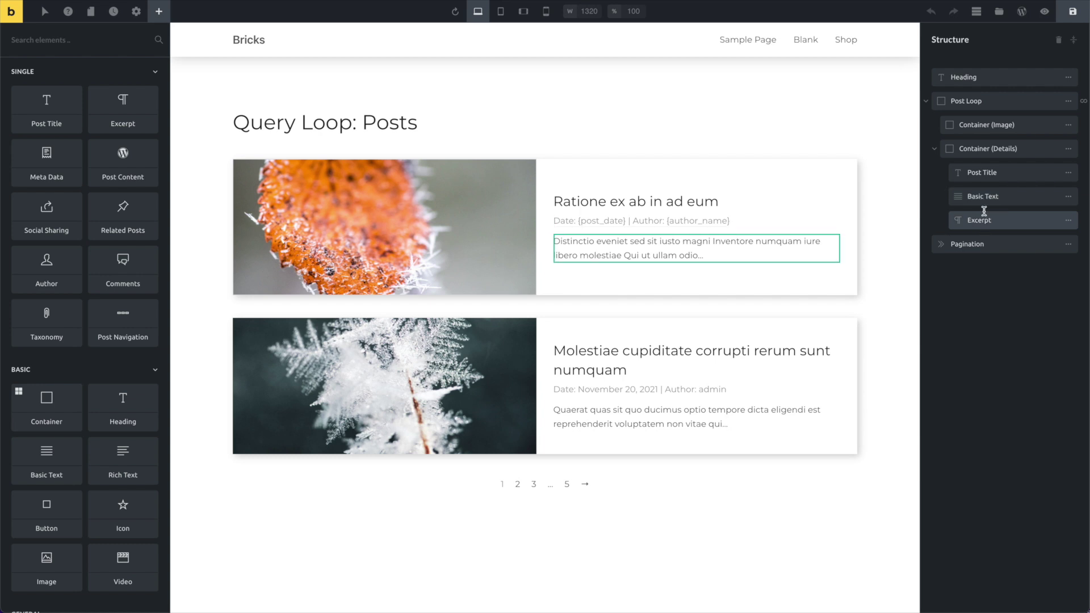
left_click(946, 244)
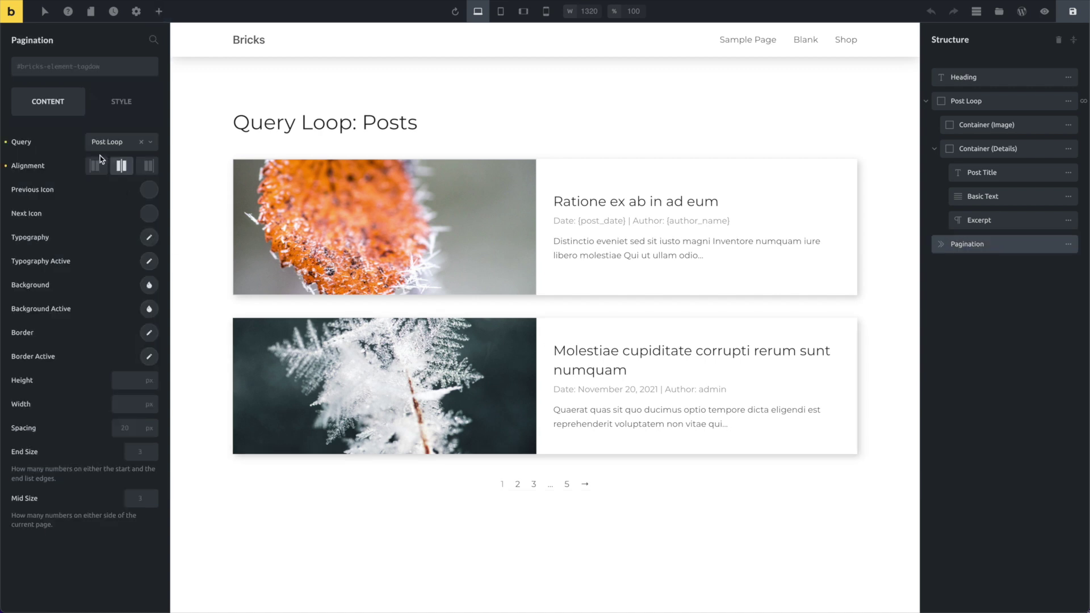
left_click(107, 143)
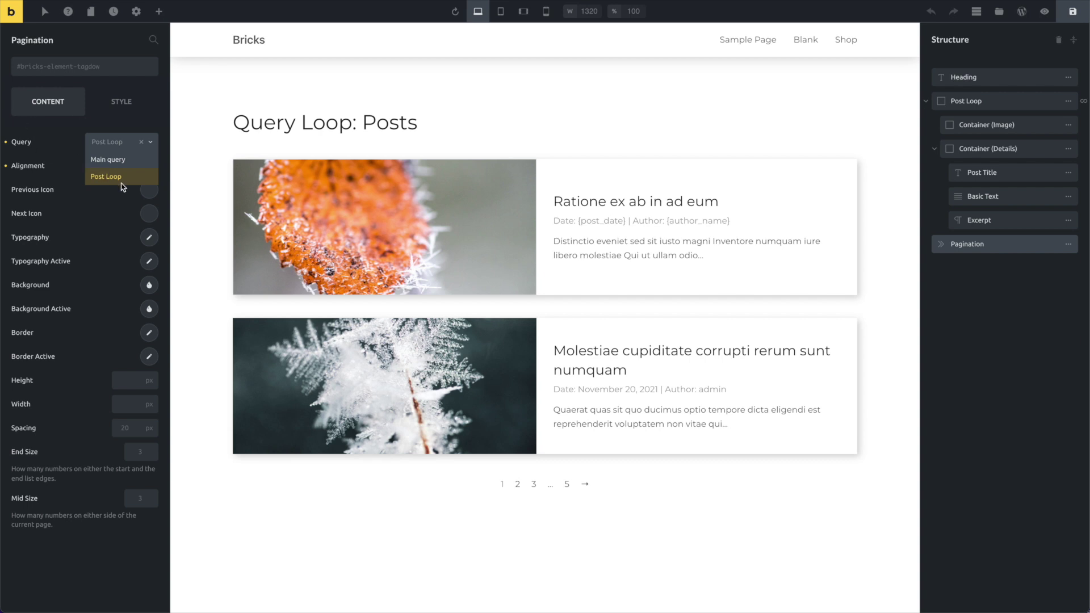
left_click(469, 551)
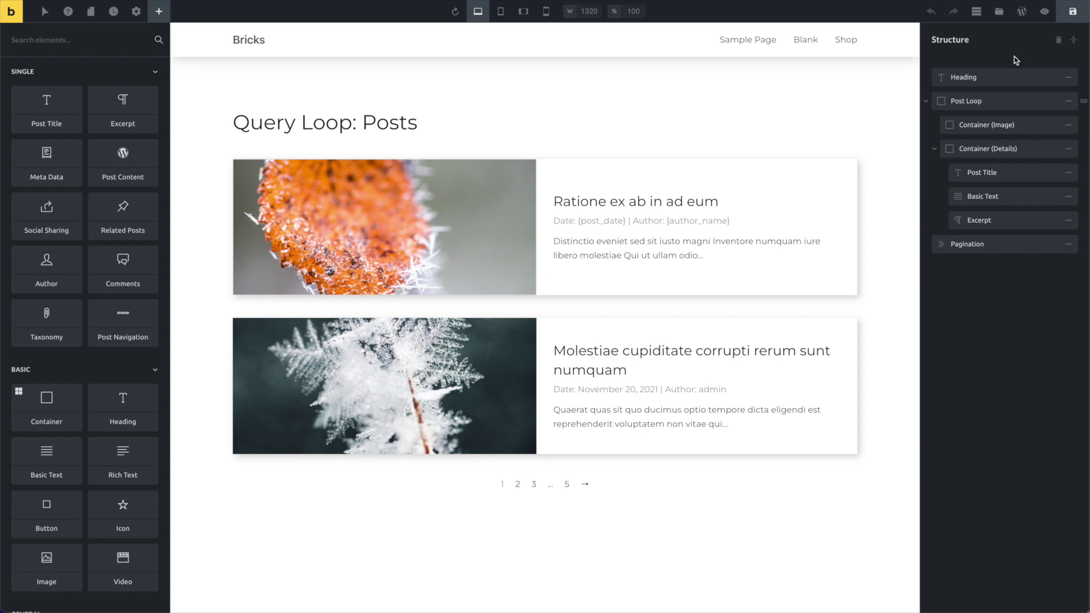
- Clear all existing elements from the page canvas and add one empty container
left_click(1052, 41)
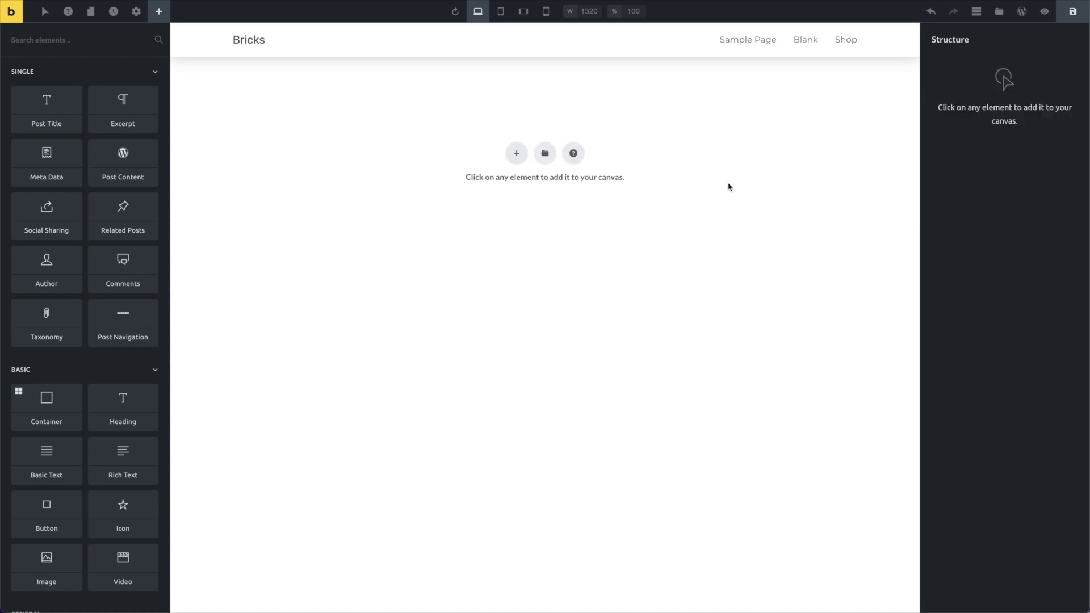
left_click(516, 153)
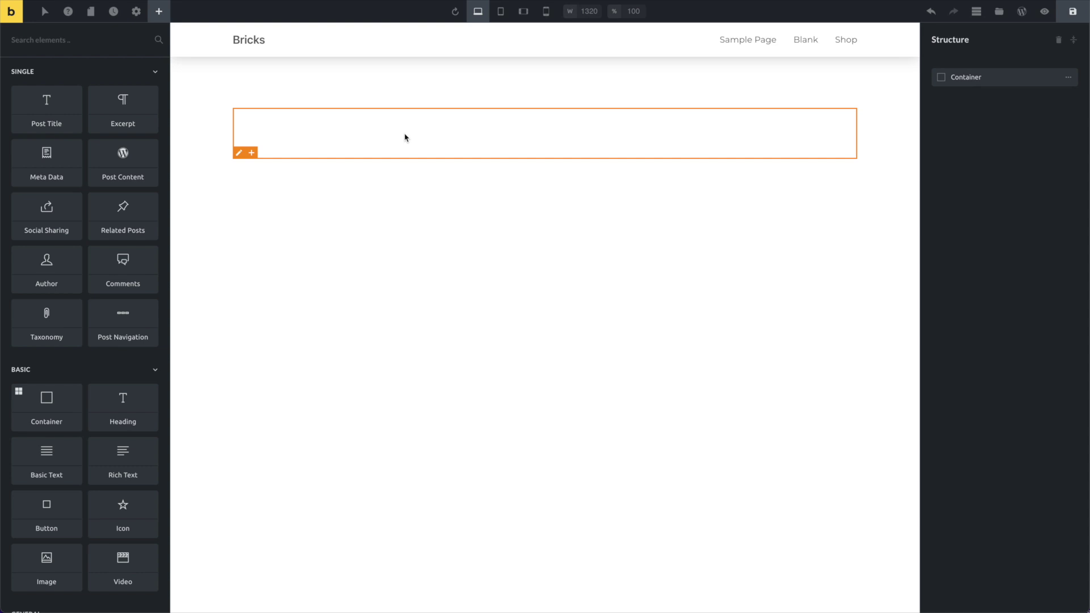
- Enable the query loop on the new container and set its query to 3 posts per page
left_click(405, 138)
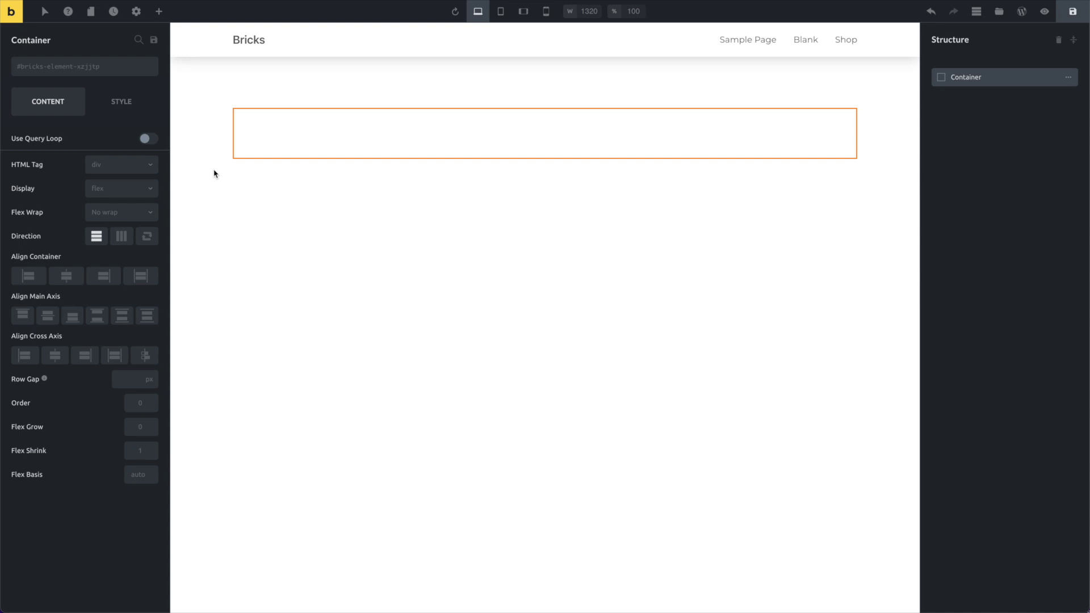
left_click(45, 140)
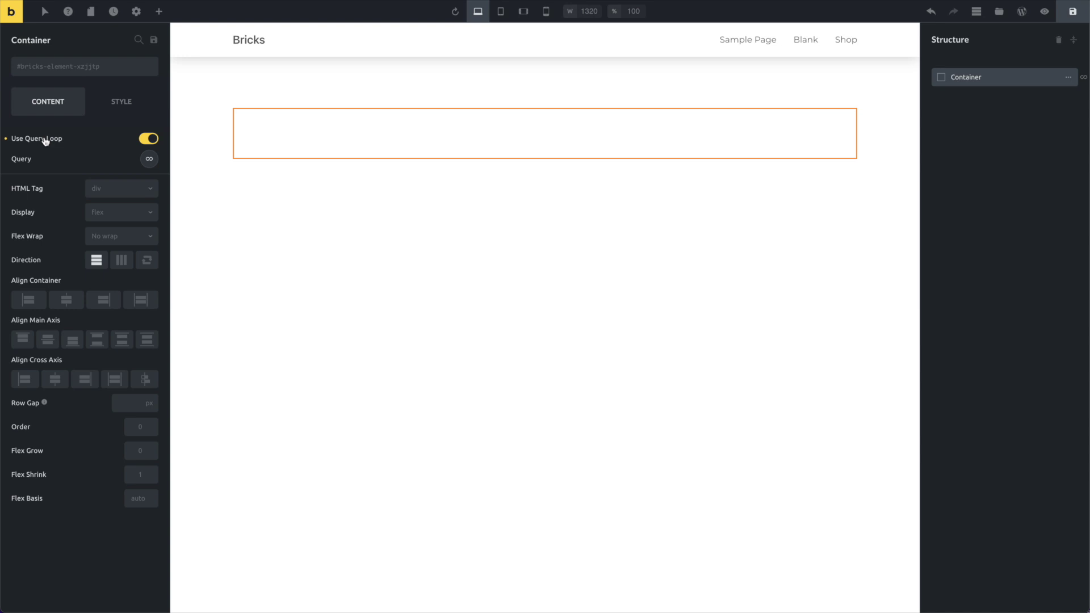
left_click(149, 159)
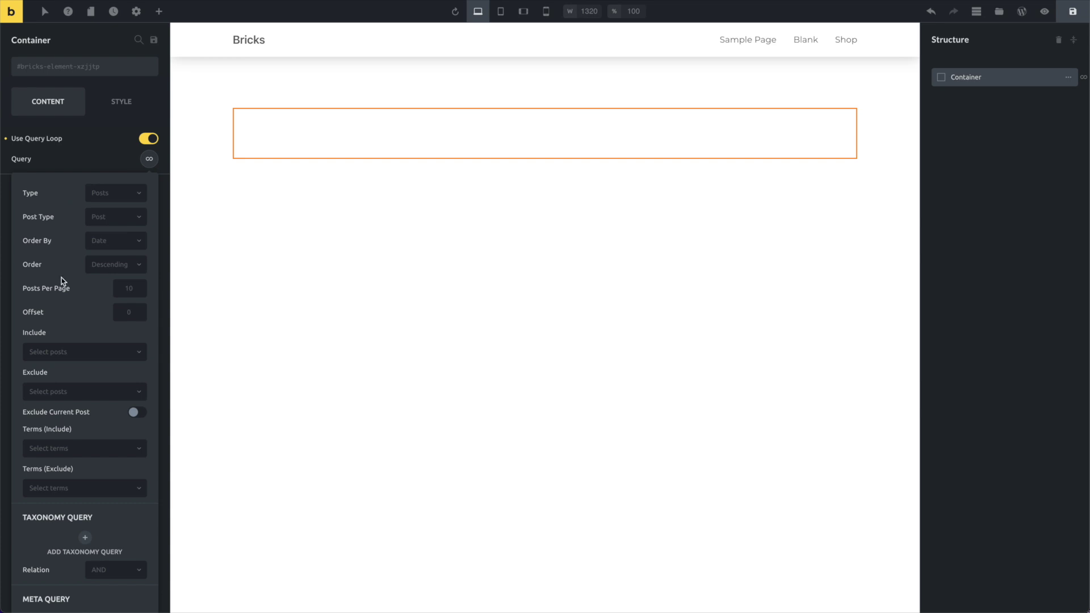
left_click(123, 285)
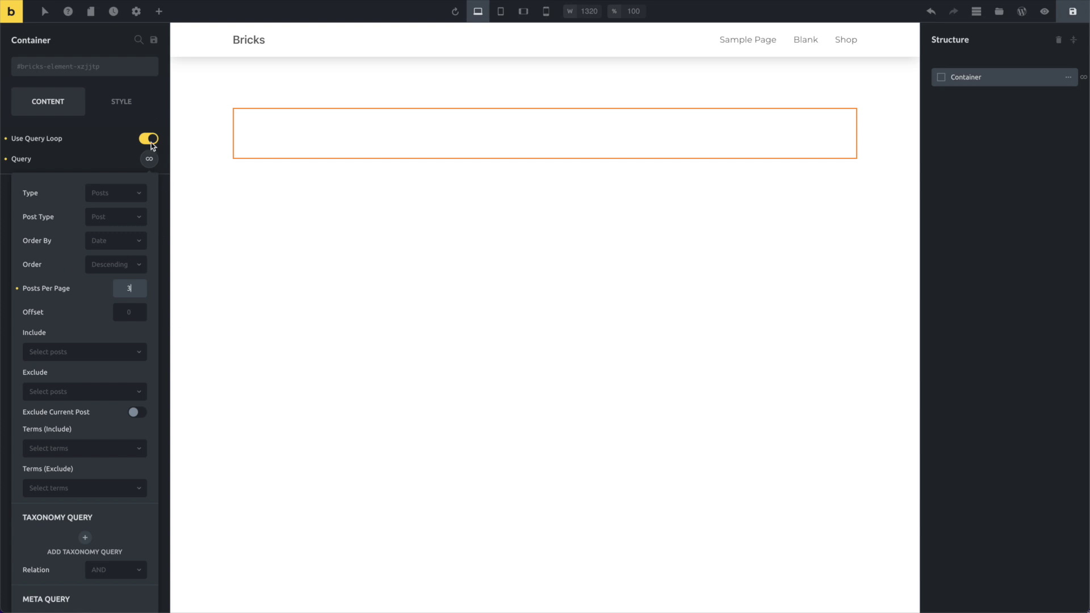
left_click(150, 159)
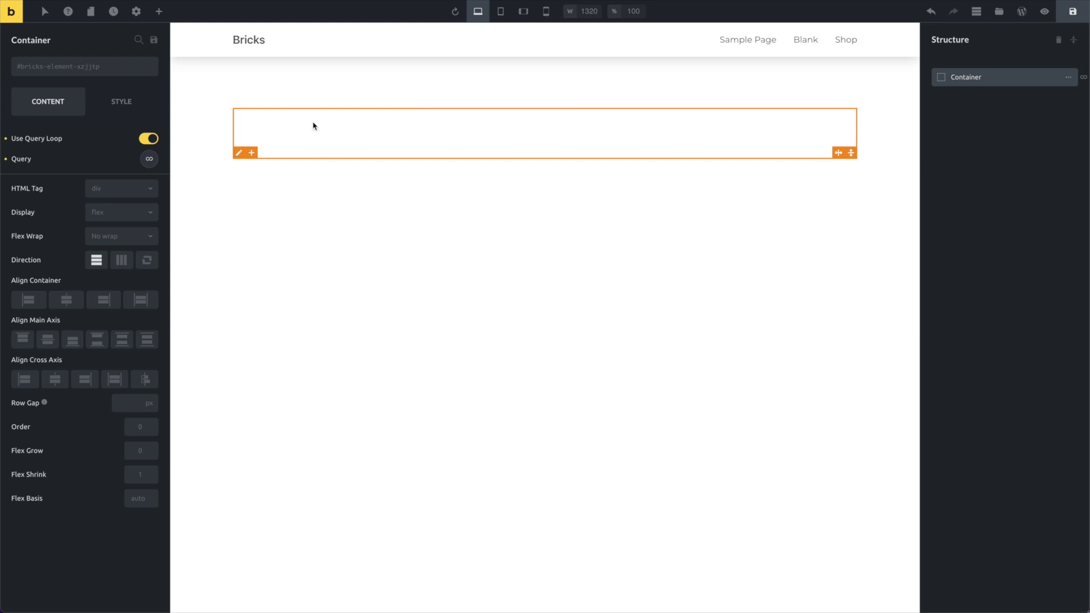
- Add a Post Title element inside the query loop container and check the titles it outputs
left_click(160, 14)
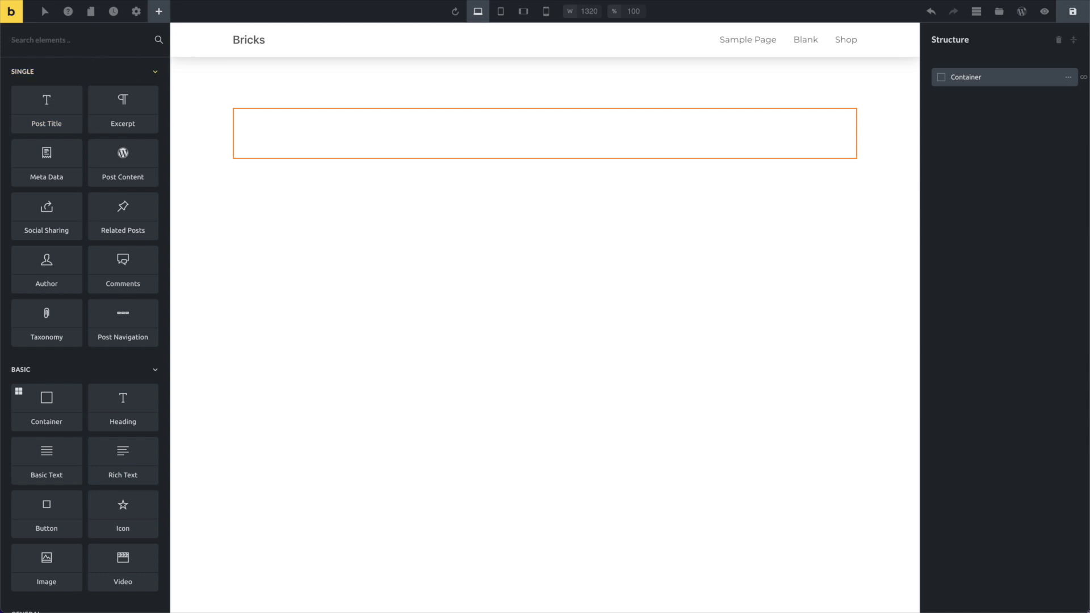
left_click(44, 107)
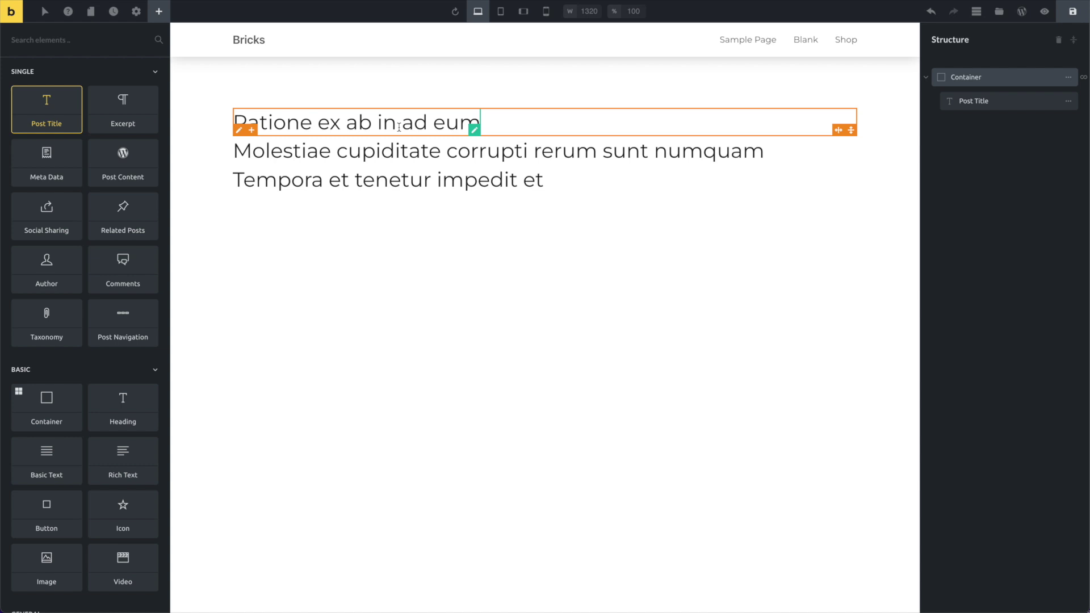
left_click(409, 246)
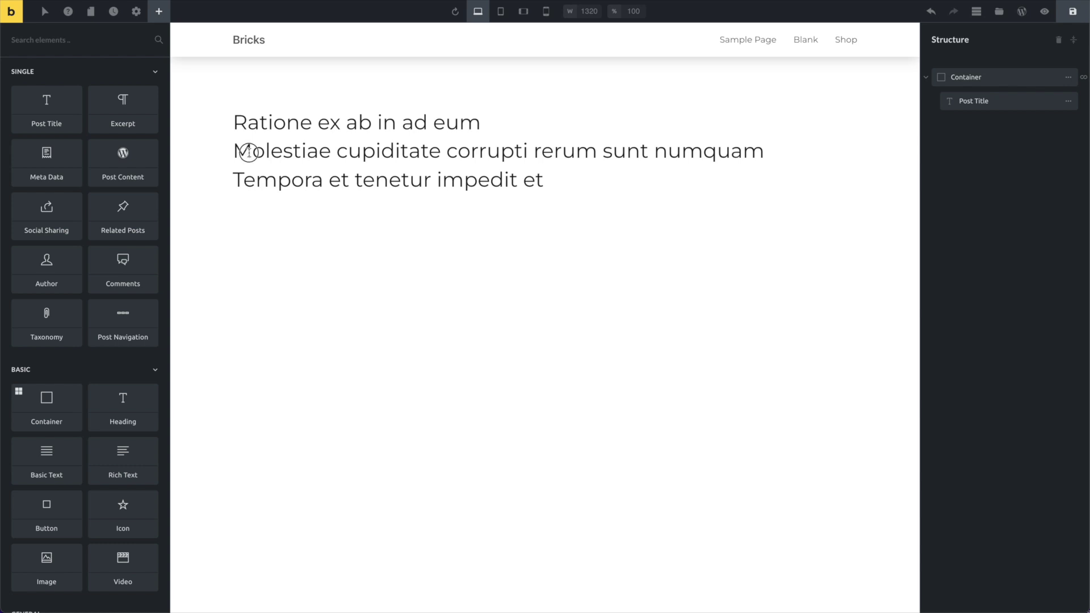
left_click_drag(252, 152, 420, 152)
left_click(279, 180)
left_click_drag(278, 179, 479, 180)
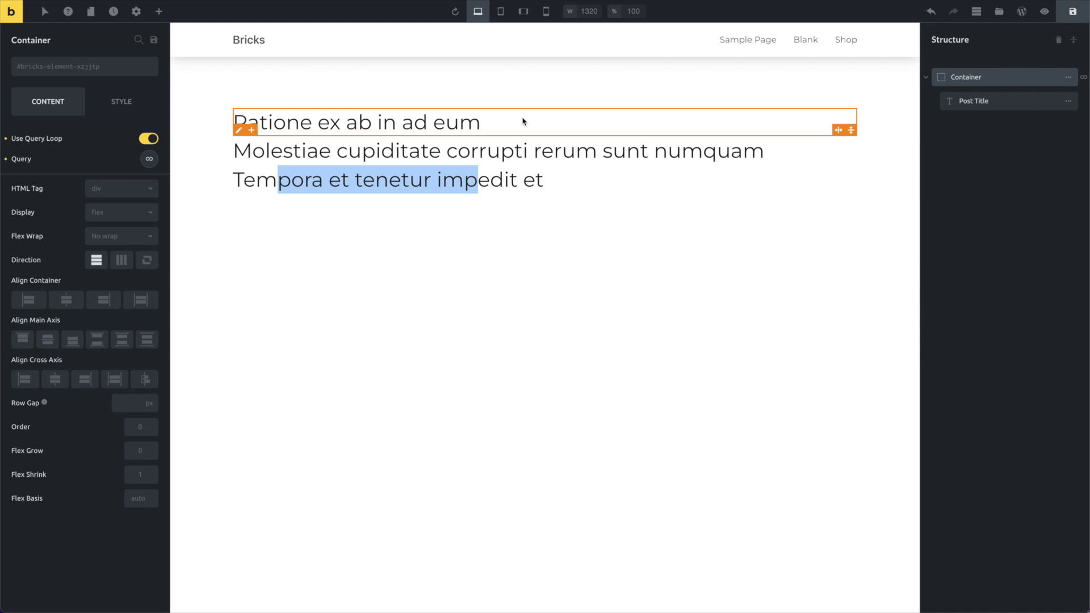
- Divide the loop container into two nested containers placed side by side, with the Post Title inside the second one
left_click(1066, 76)
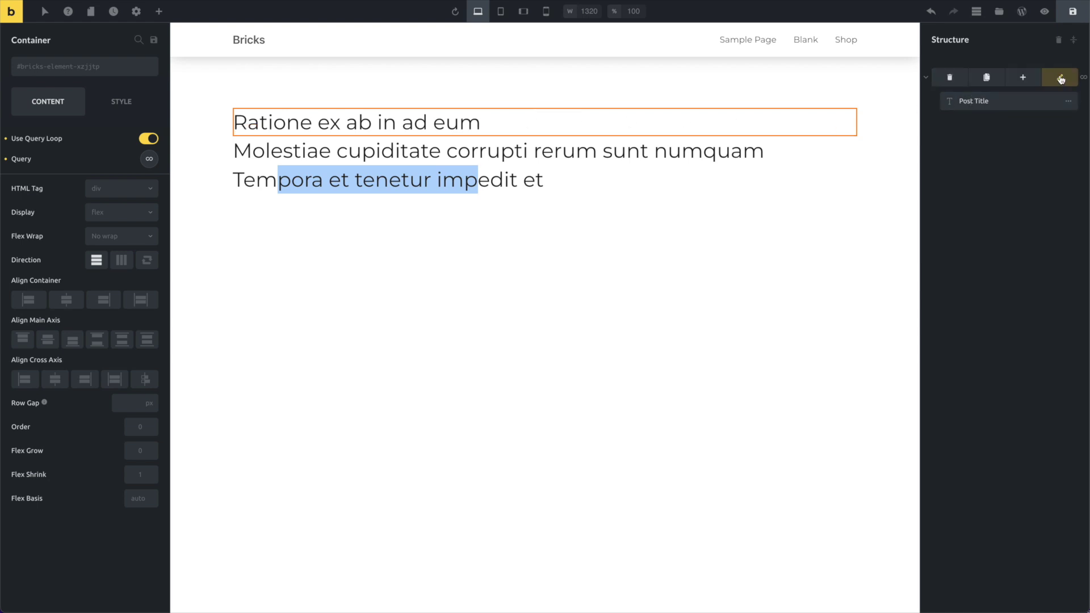
left_click(1022, 79)
left_click(1022, 79)
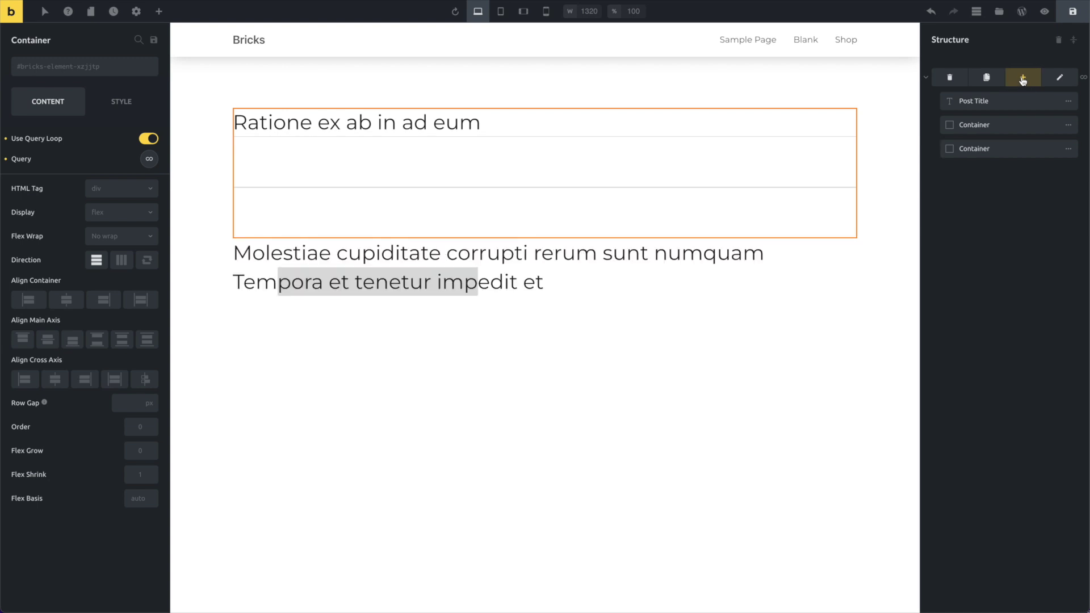
left_click_drag(950, 103, 968, 162)
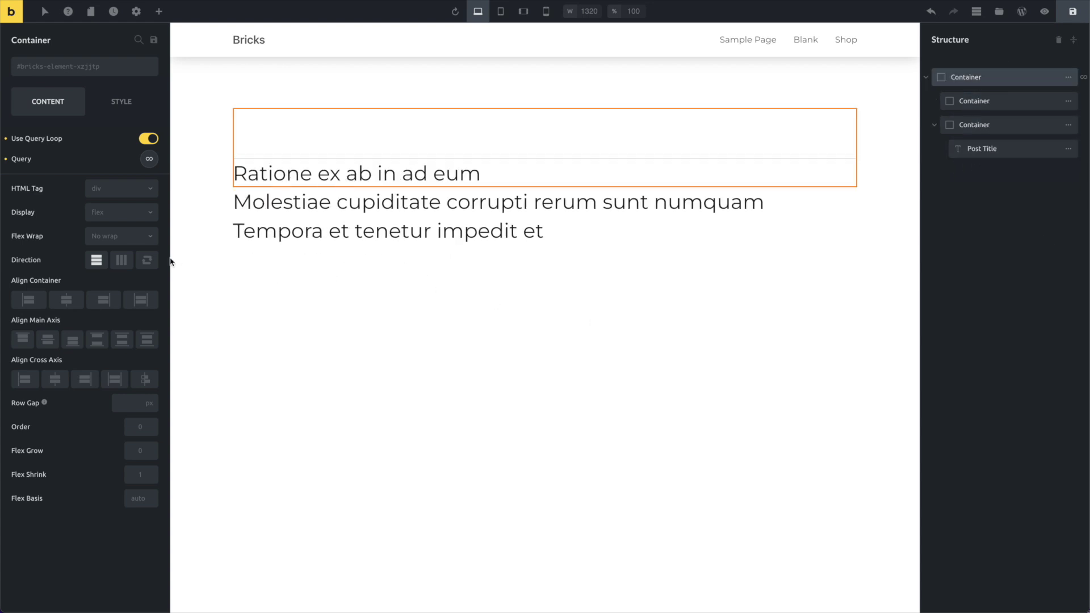
left_click(120, 261)
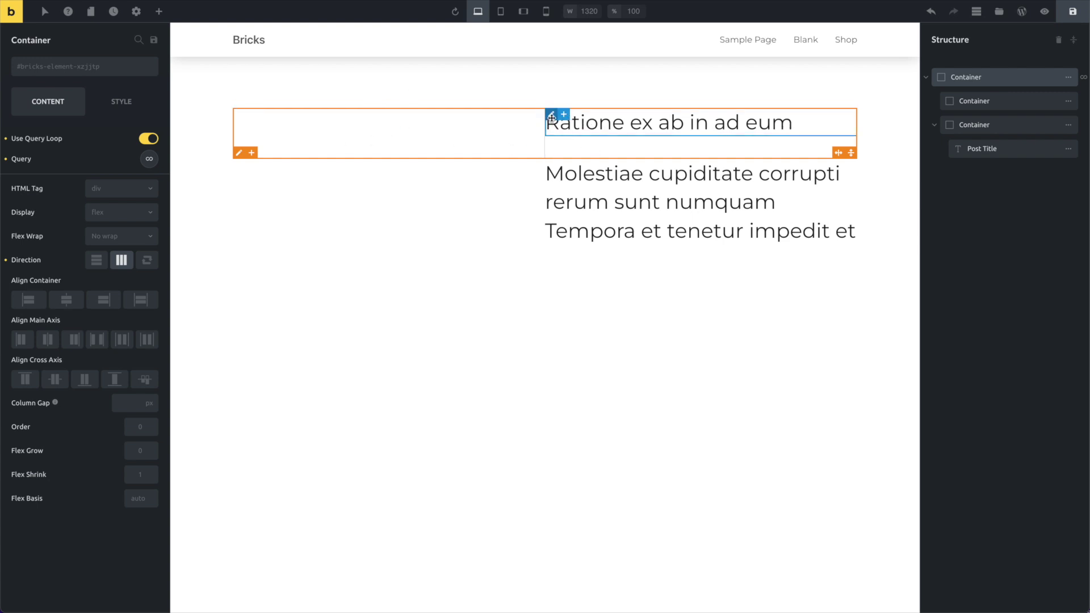
- Add a Basic Text element below the Post Title in the second nested container
left_click(238, 136)
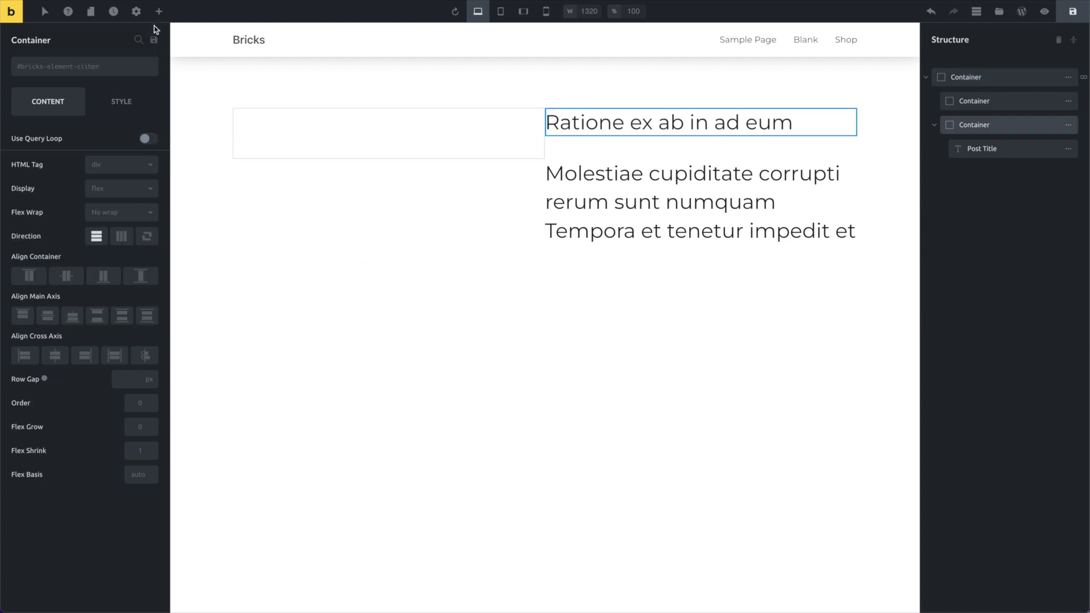
left_click(159, 11)
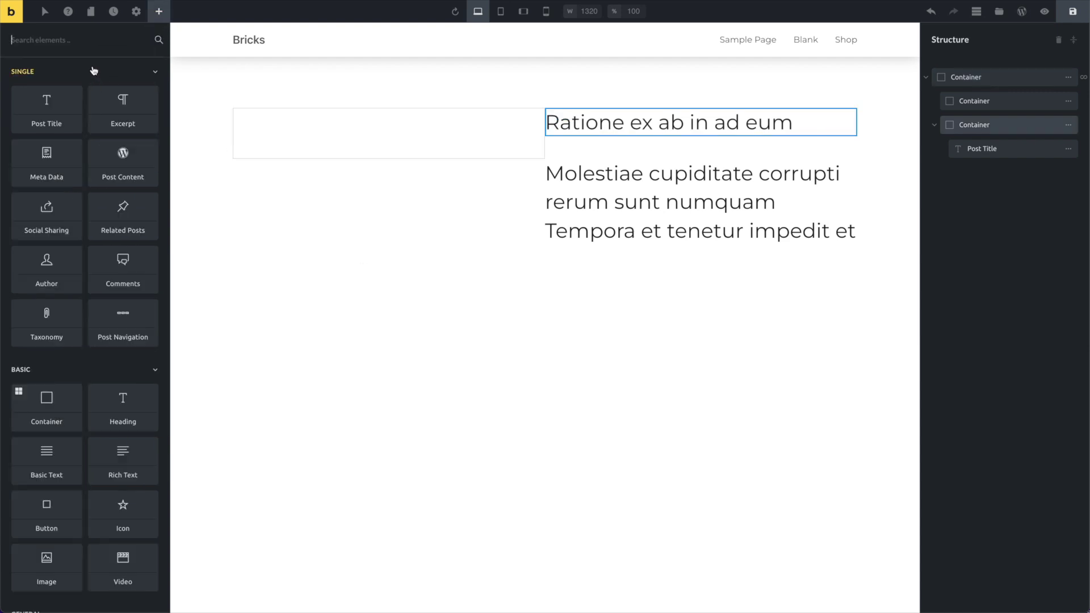
type("bas")
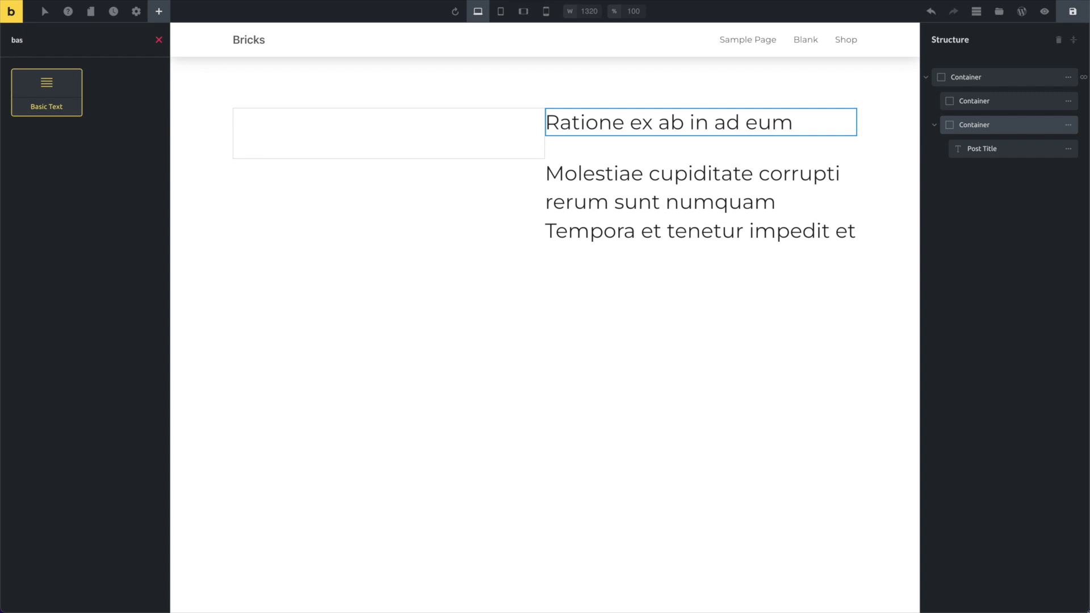
left_click(47, 92)
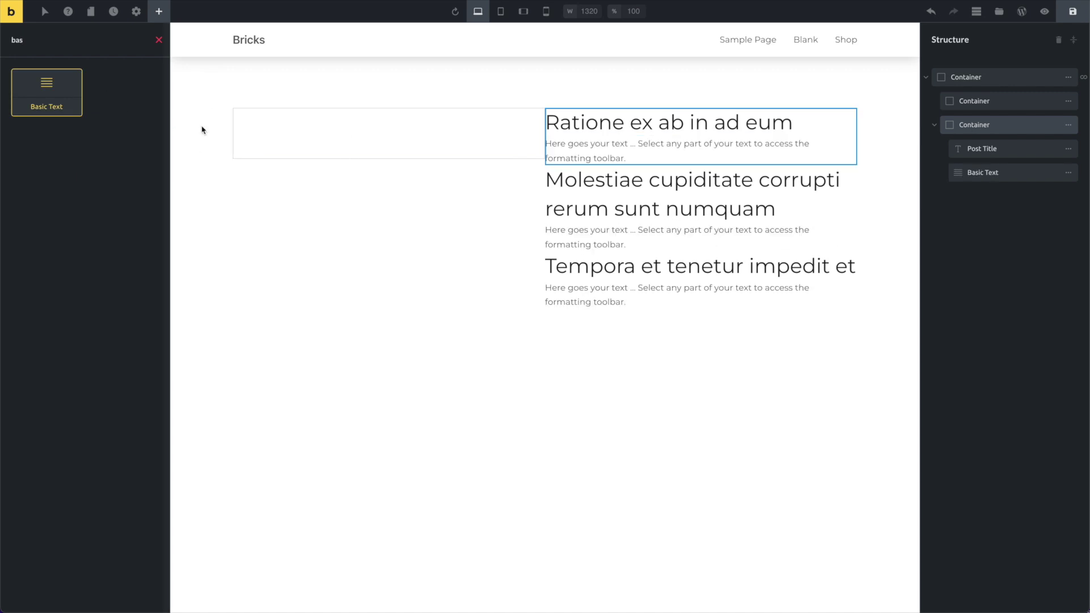
- Replace the Basic Text placeholder with "Date:" followed by the dynamic post date tag {post_date}
left_click(961, 167)
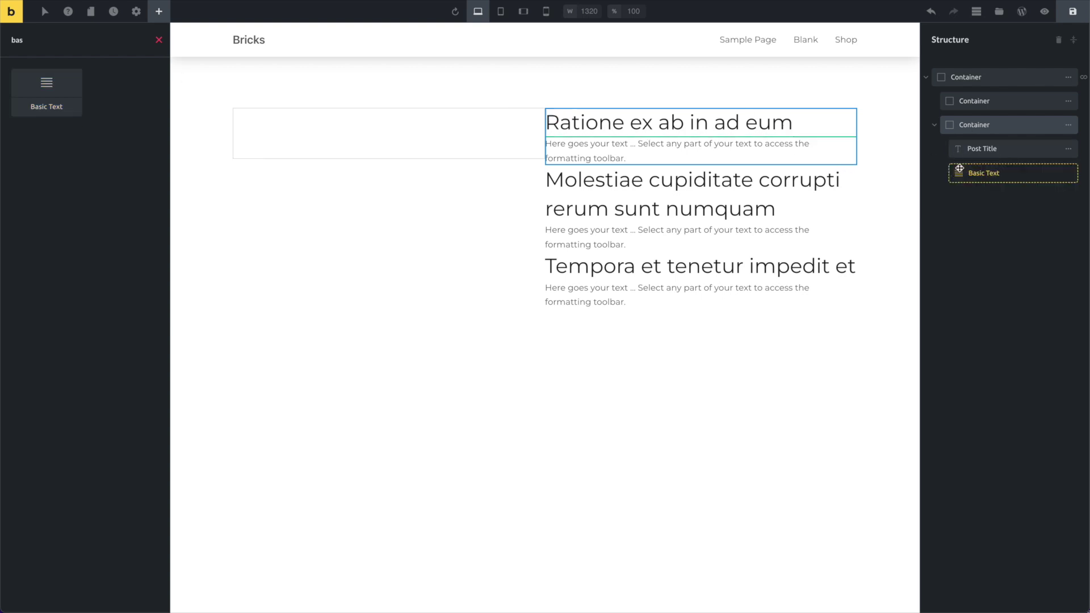
left_click(77, 181)
key("ctrl+a")
key("BackSpace")
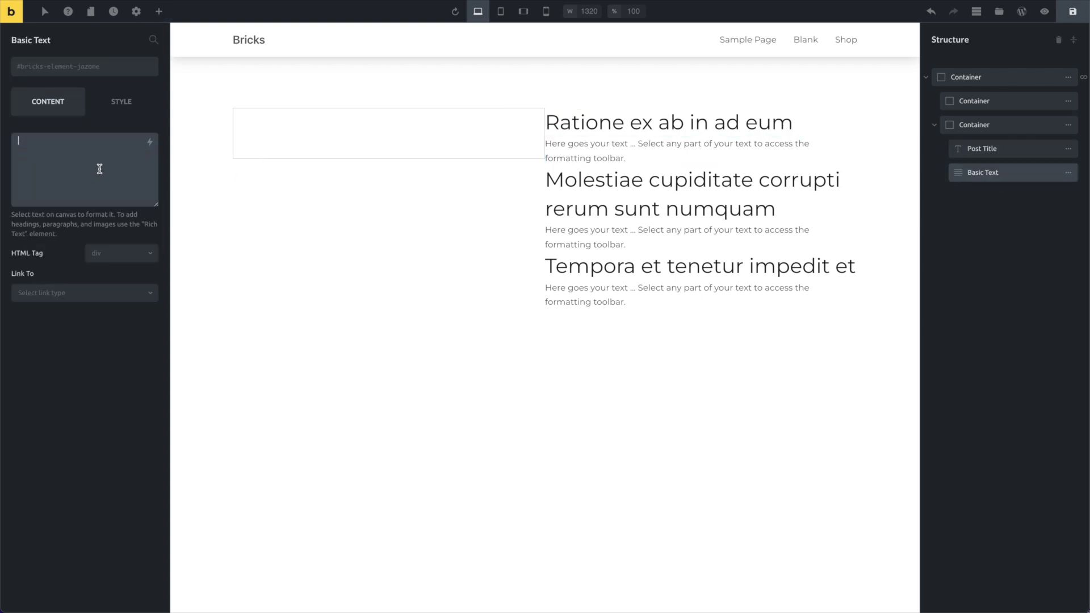
left_click(151, 143)
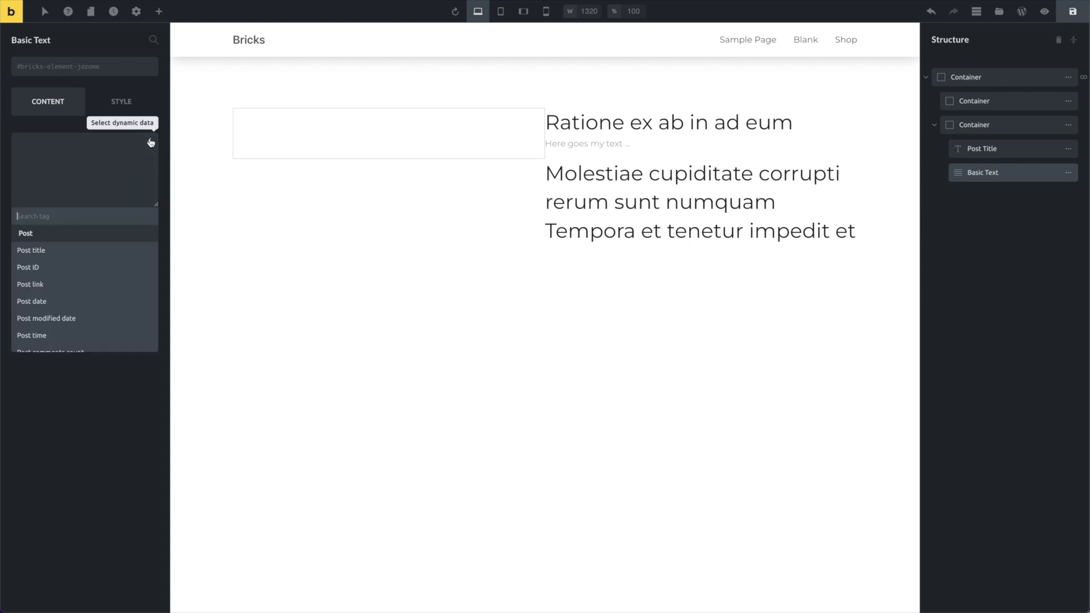
left_click(72, 300)
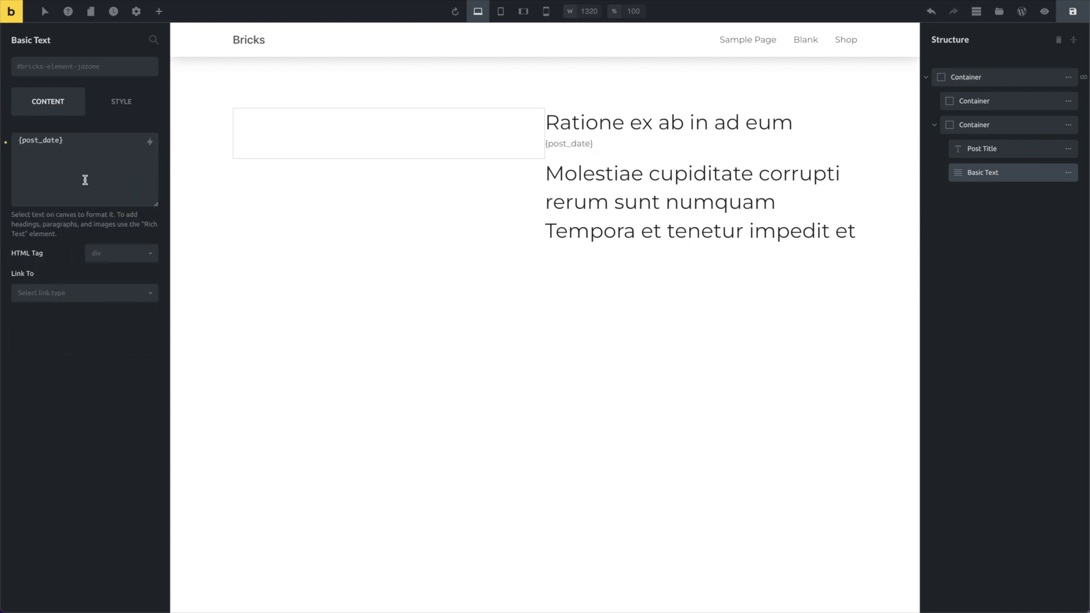
type("Date:")
- Append "| Author:" and the dynamic author name tag {author_name} to the Basic Text after the post date
left_click(88, 140)
type("| Au")
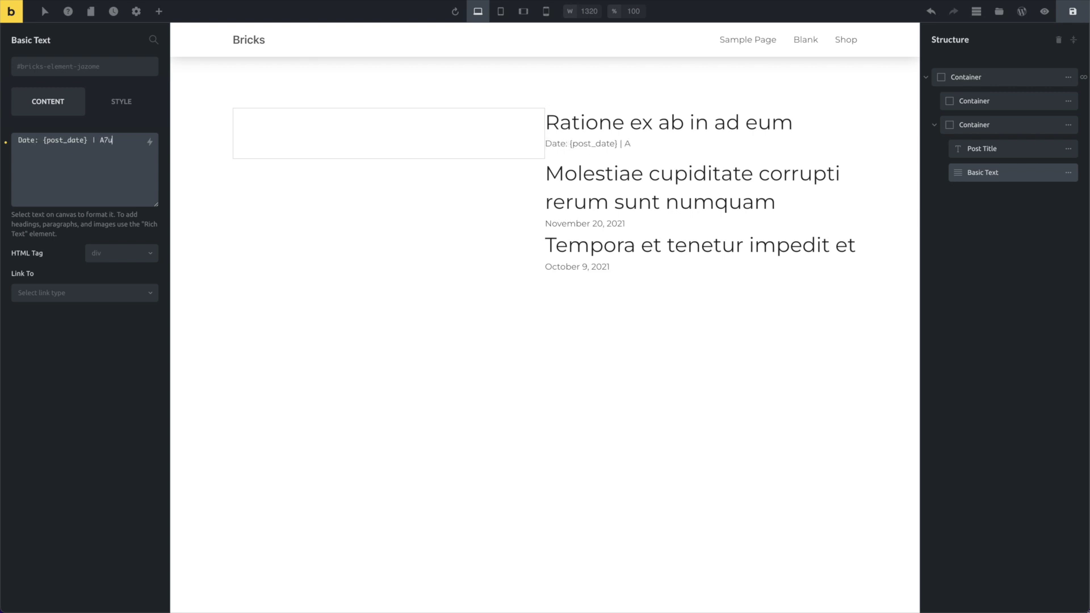
type("thor:")
left_click(149, 143)
scroll(91, 317, "down", 2)
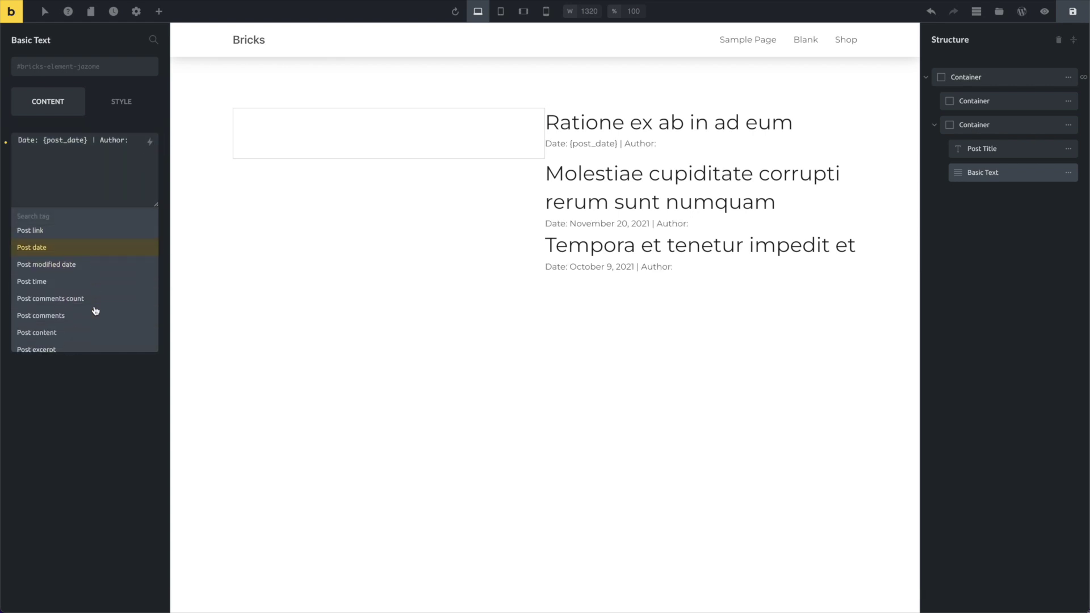
scroll(91, 317, "down", 2)
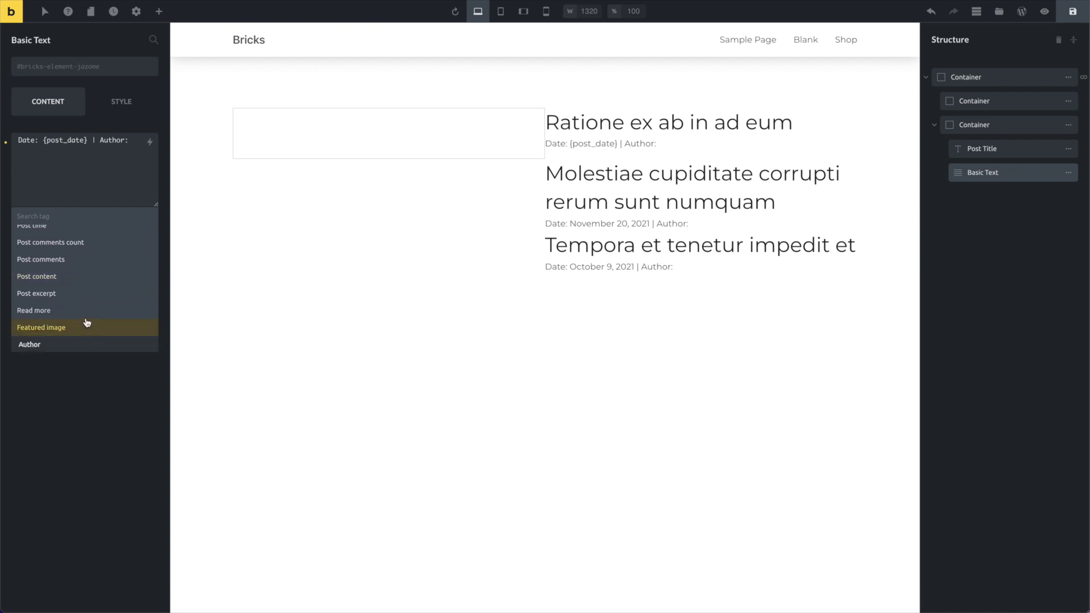
type("aut")
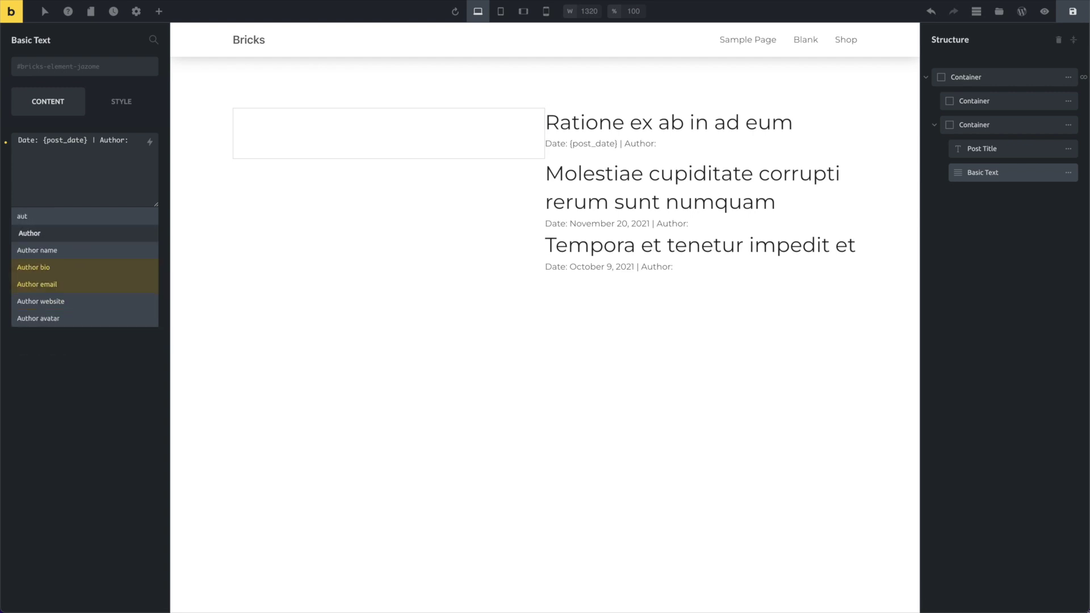
left_click(37, 250)
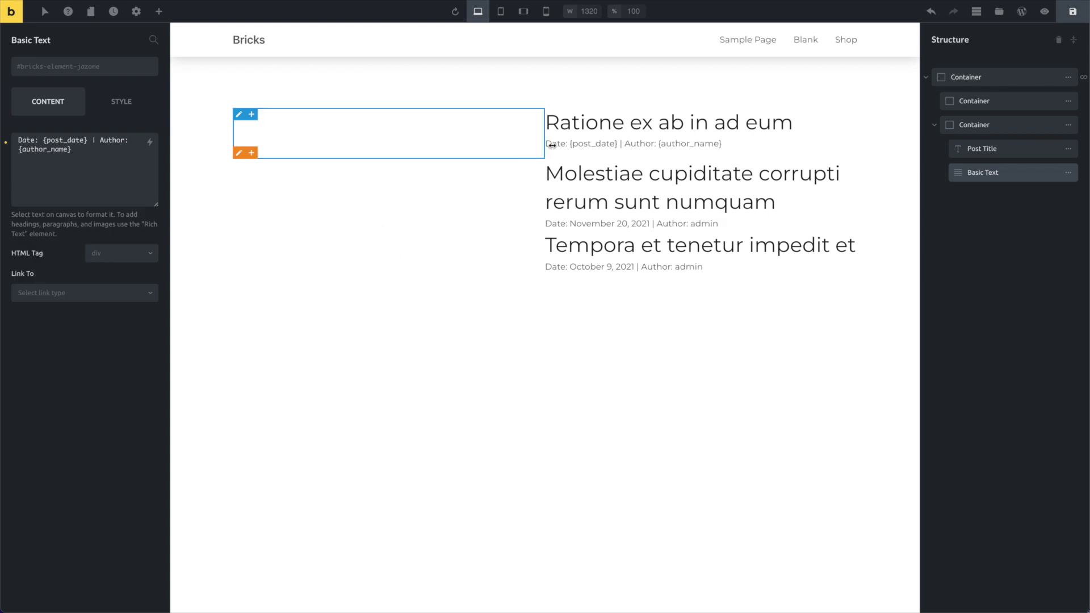
- Set the first nested container's background image to the dynamic Featured image of each post
left_click(277, 136)
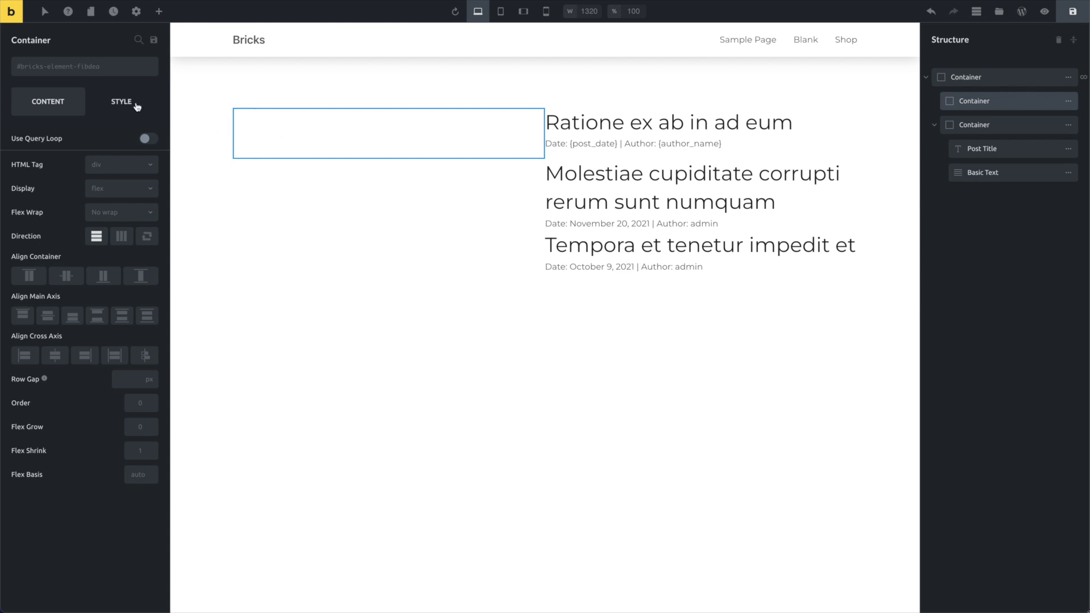
left_click(102, 106)
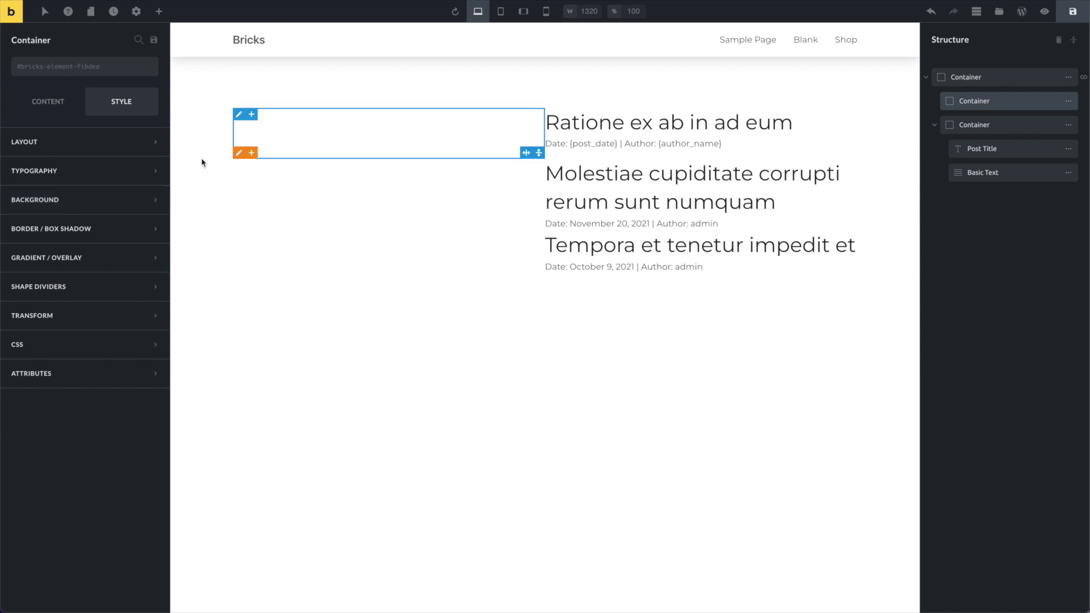
left_click(85, 196)
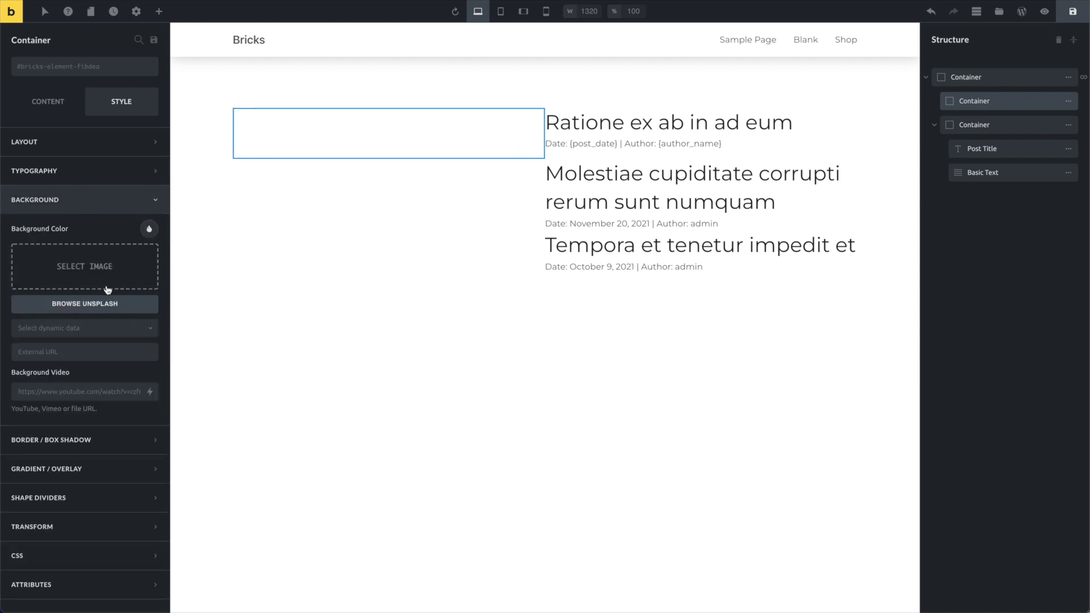
left_click(98, 328)
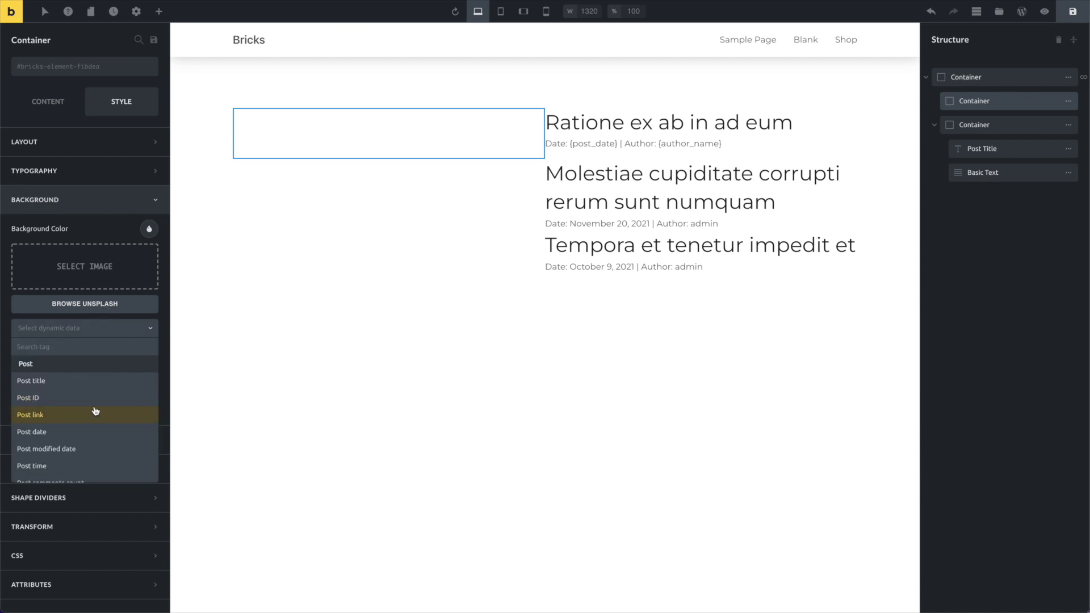
type("fe")
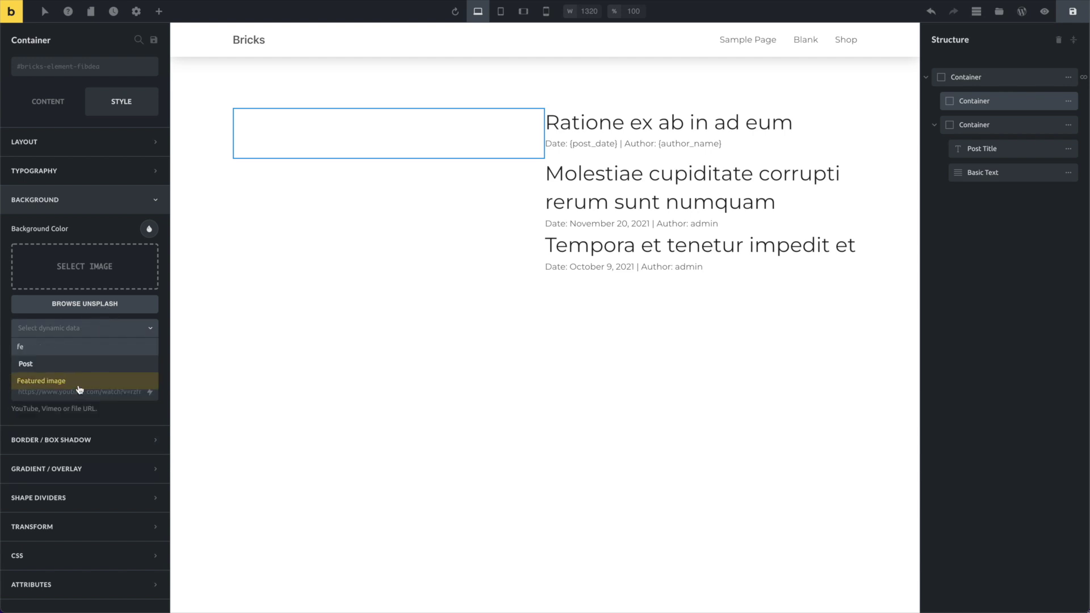
left_click(80, 382)
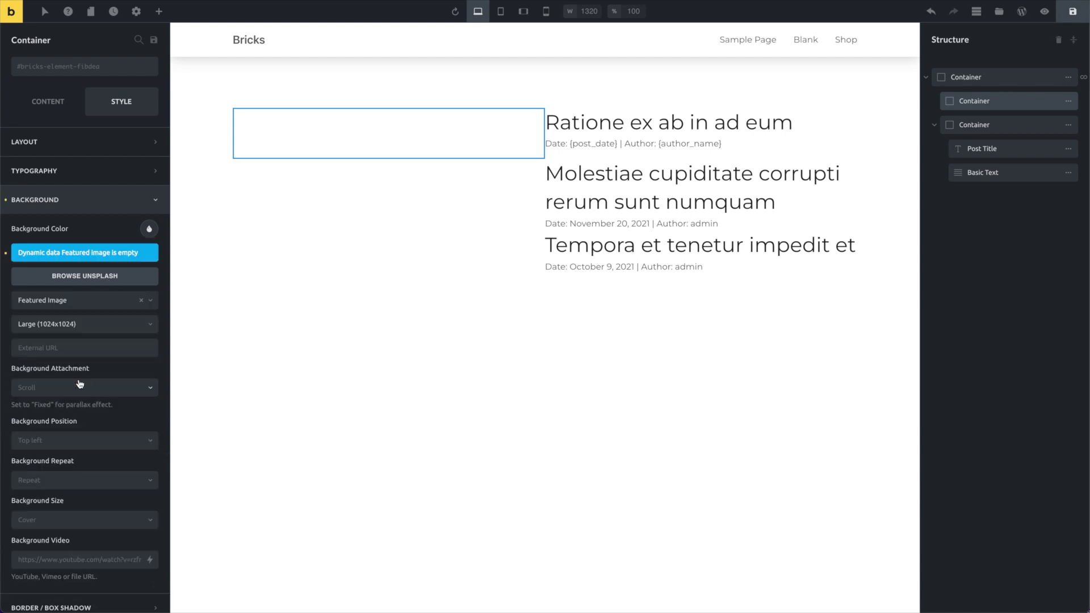
- Set the height of the first nested container, which holds the featured image background, to 240 px
left_click(84, 151)
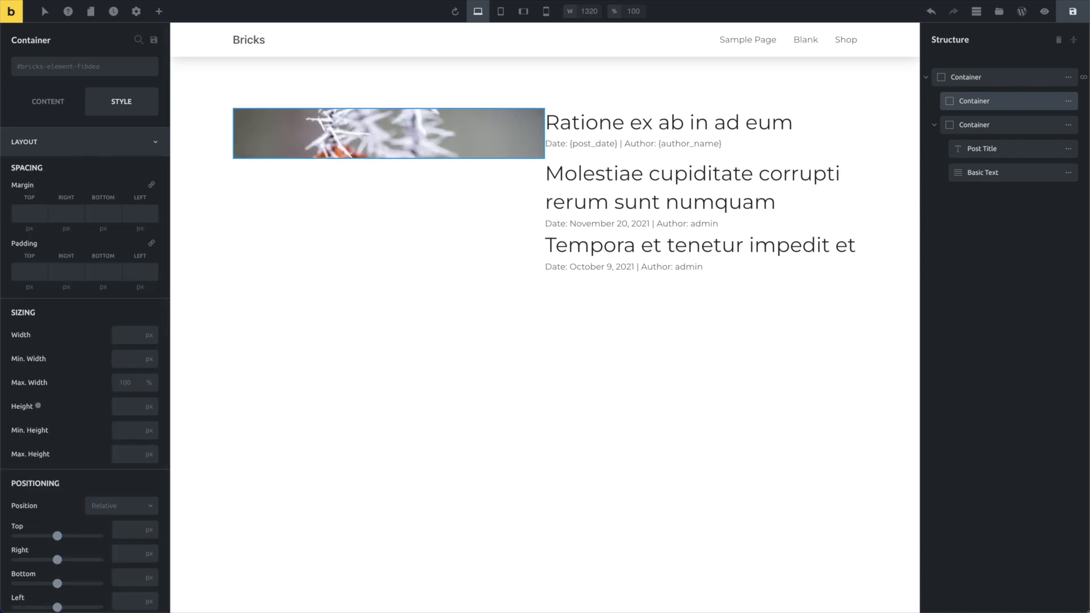
left_click(124, 404)
type("240")
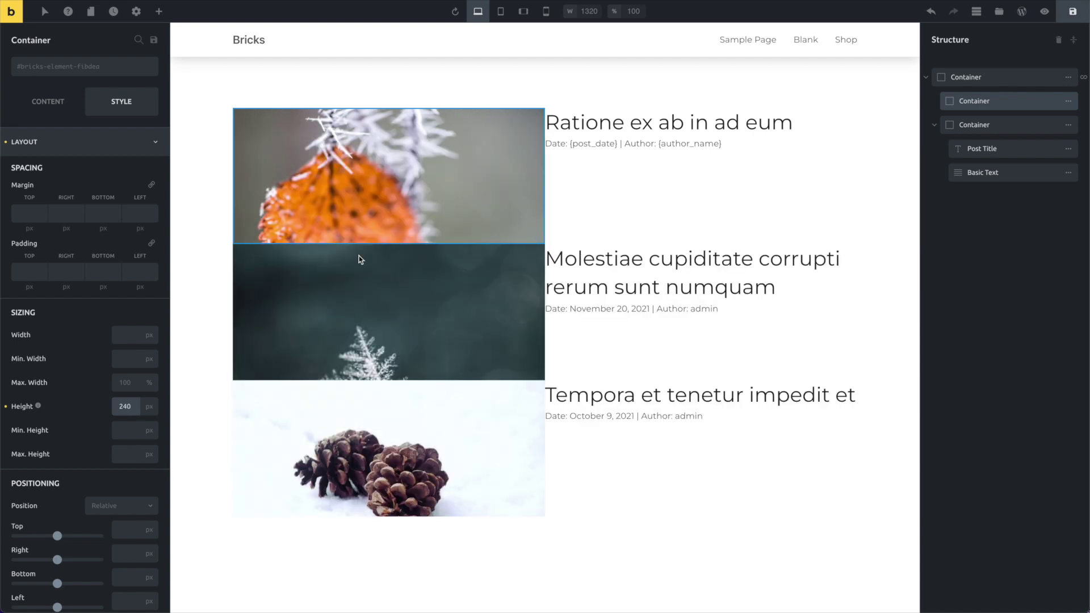
- Give the outer query loop container a bottom margin of 30 px to space out the posts
left_click(963, 74)
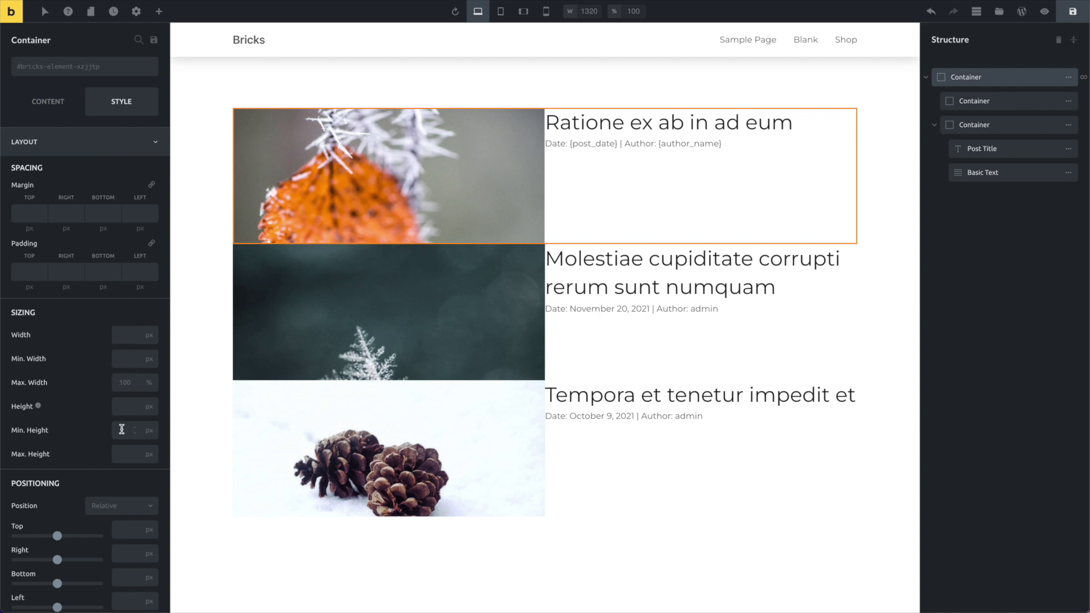
left_click(91, 213)
type("30")
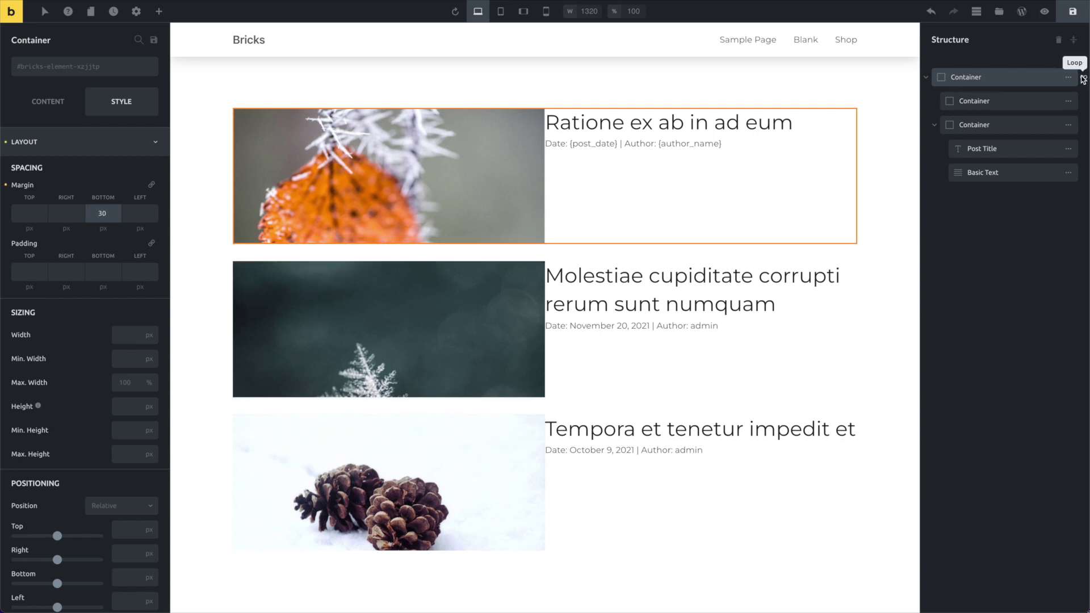
left_click(926, 77)
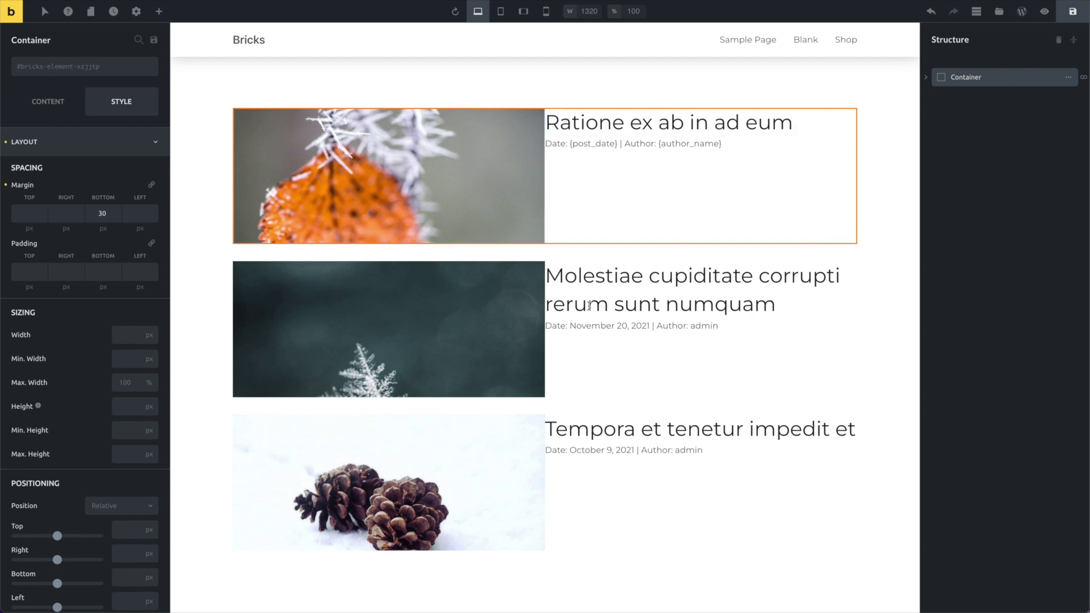
left_click(927, 77)
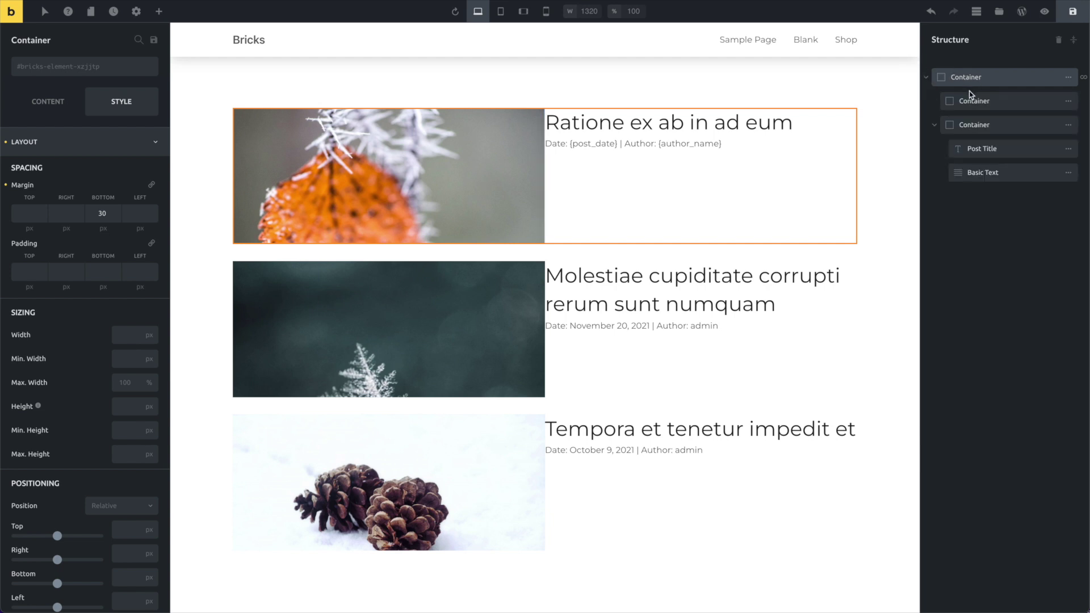
- Set the right and left padding of the second nested container, which holds the post text, to 30 px each
left_click(952, 124)
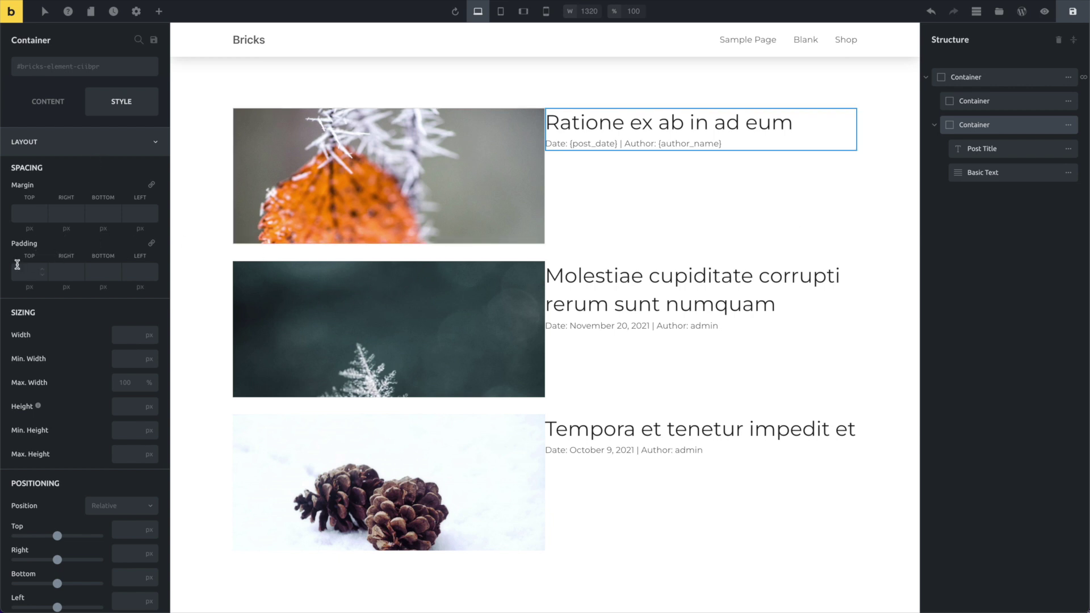
left_click(61, 270)
type("3")
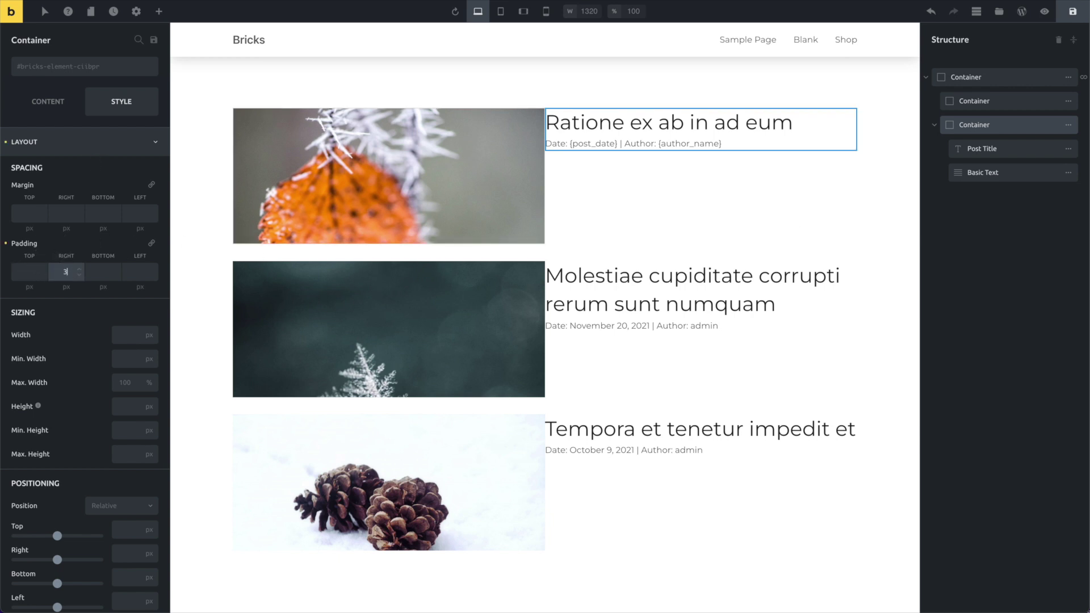
type("0")
key("Tab")
key("Tab")
type("30")
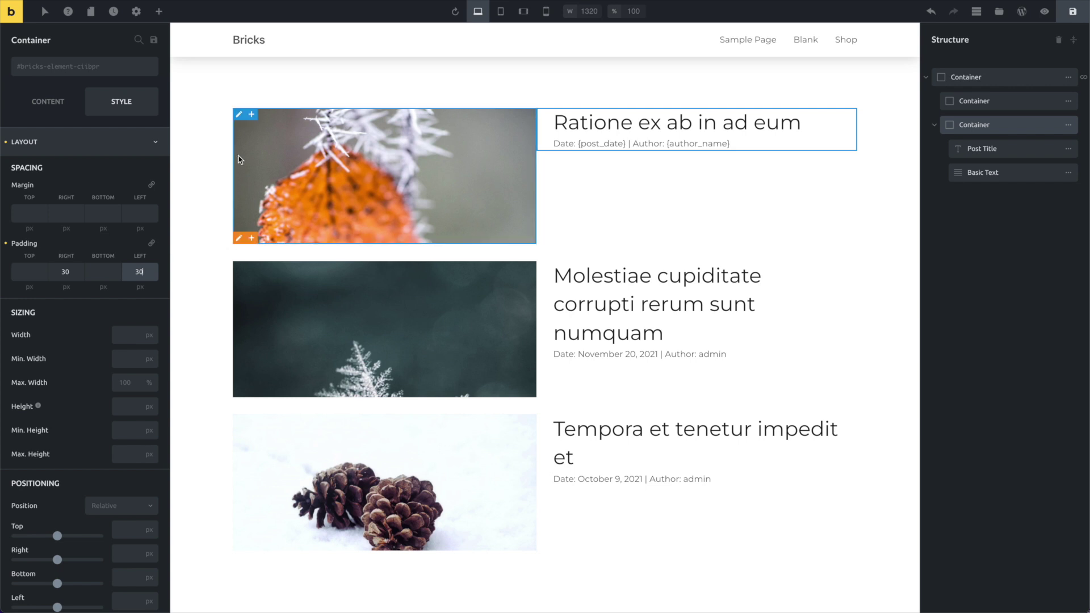
- Align the outer loop container's contents to the center of the cross axis
left_click(239, 237)
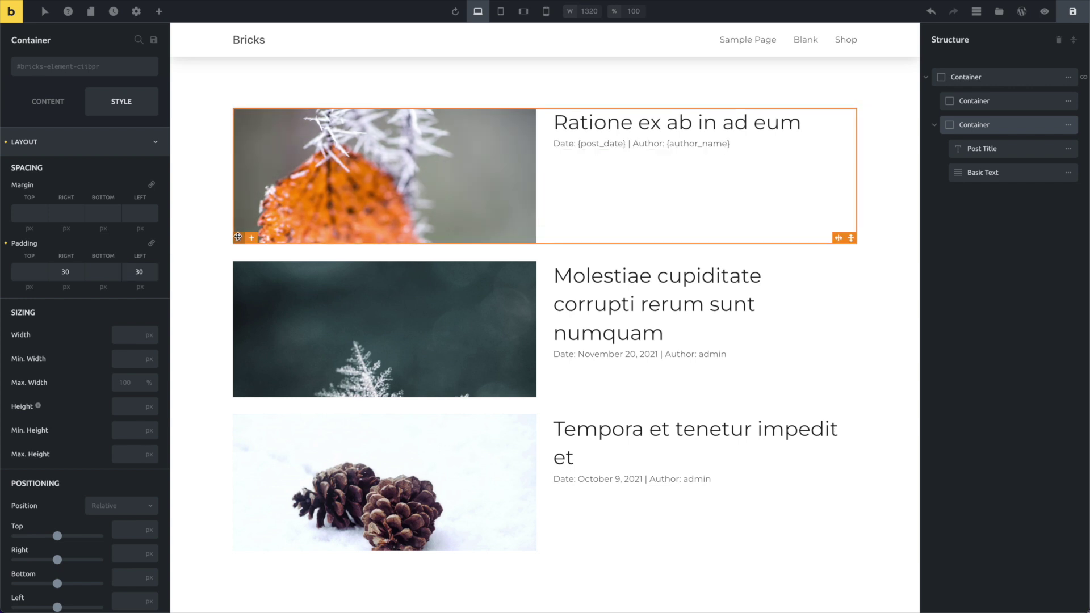
left_click(57, 105)
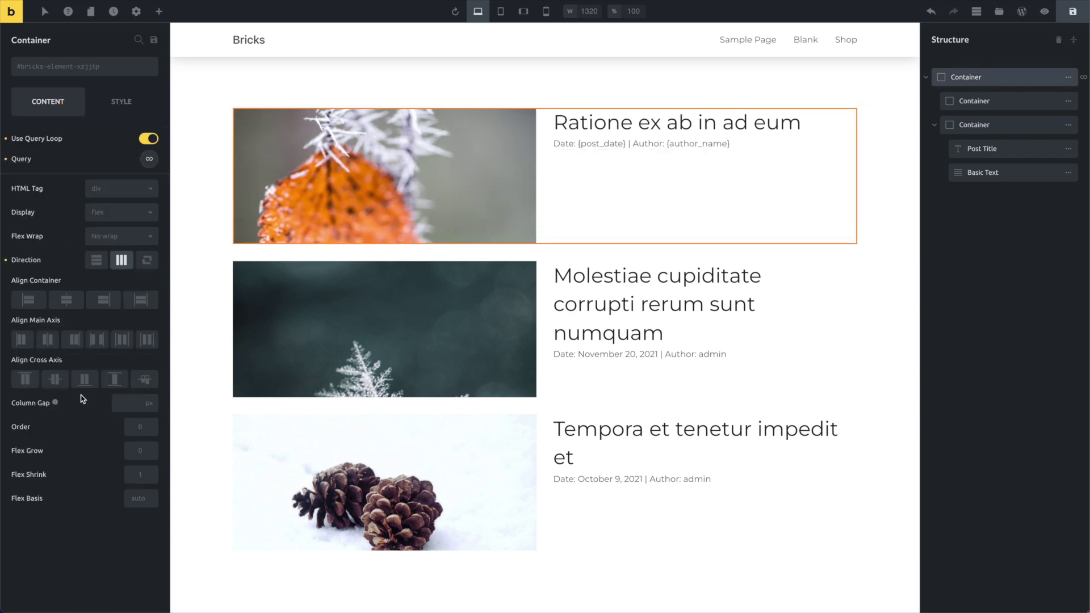
left_click(55, 379)
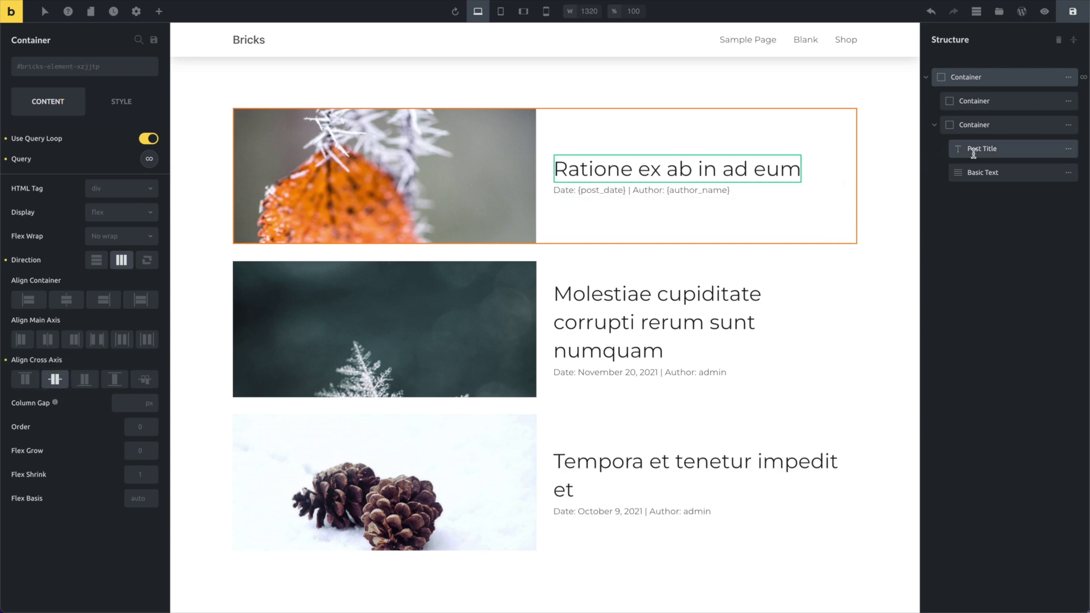
- Add an Excerpt element below the Basic Text in the second nested container
left_click(165, 16)
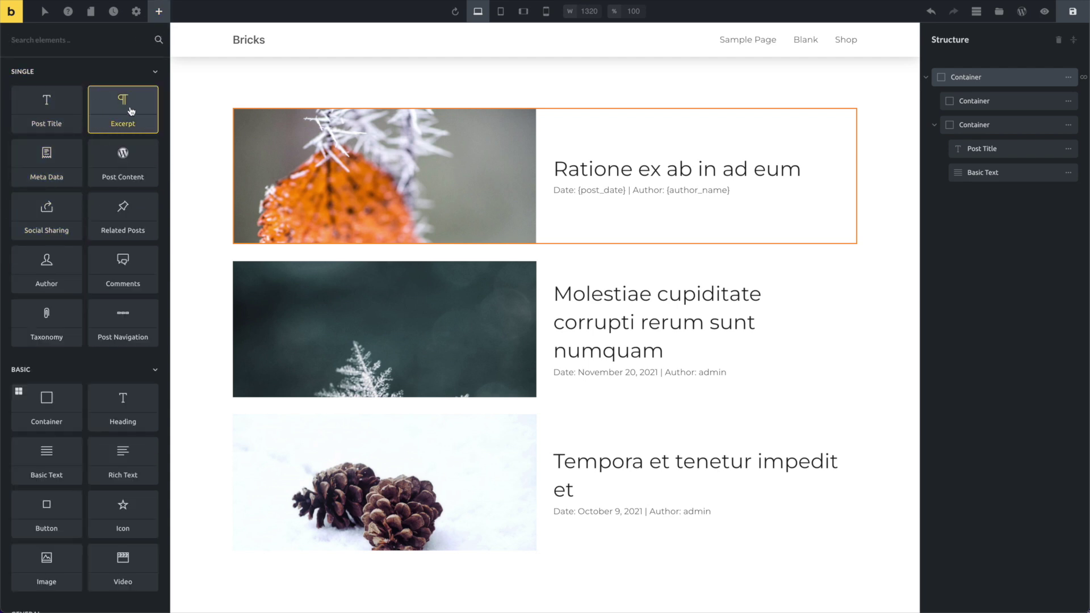
left_click_drag(109, 104, 590, 205)
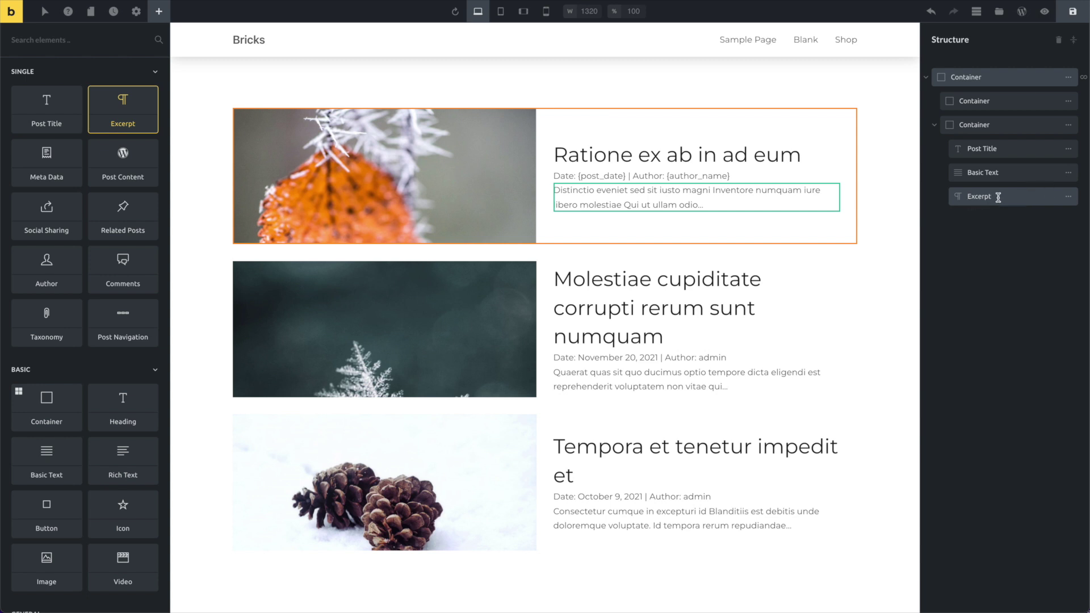
- Set the typography color of the Basic Text with the date and author to #999
left_click(963, 173)
left_click(121, 101)
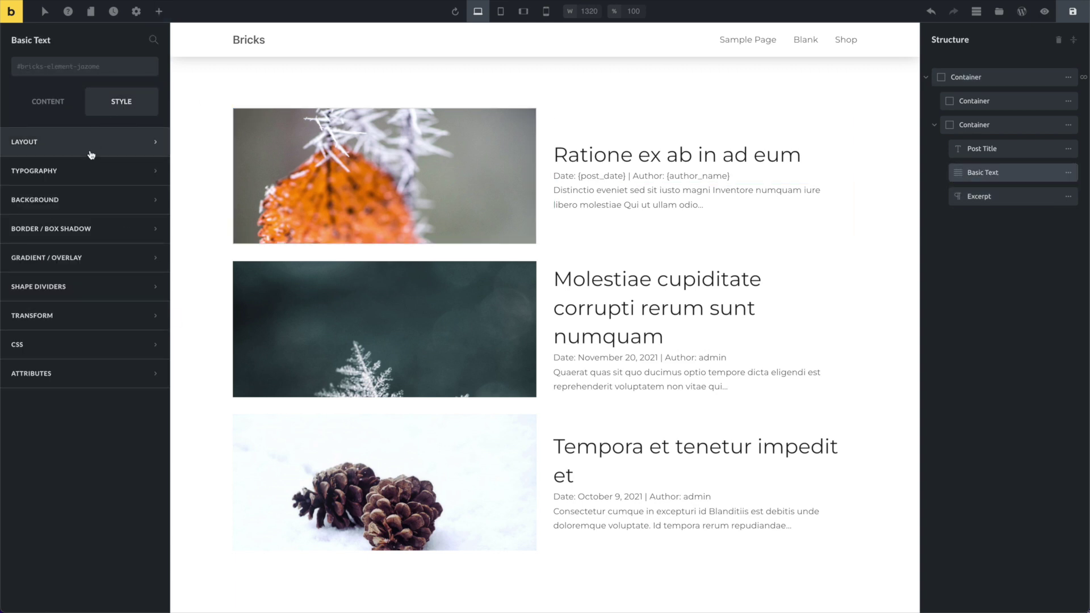
left_click(93, 173)
left_click(150, 200)
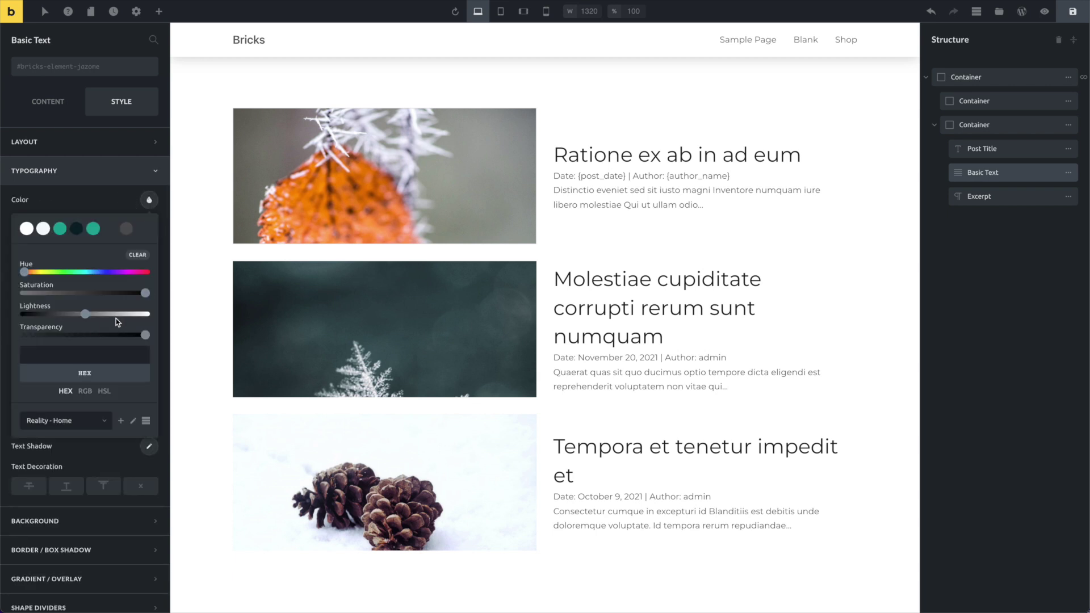
left_click(125, 229)
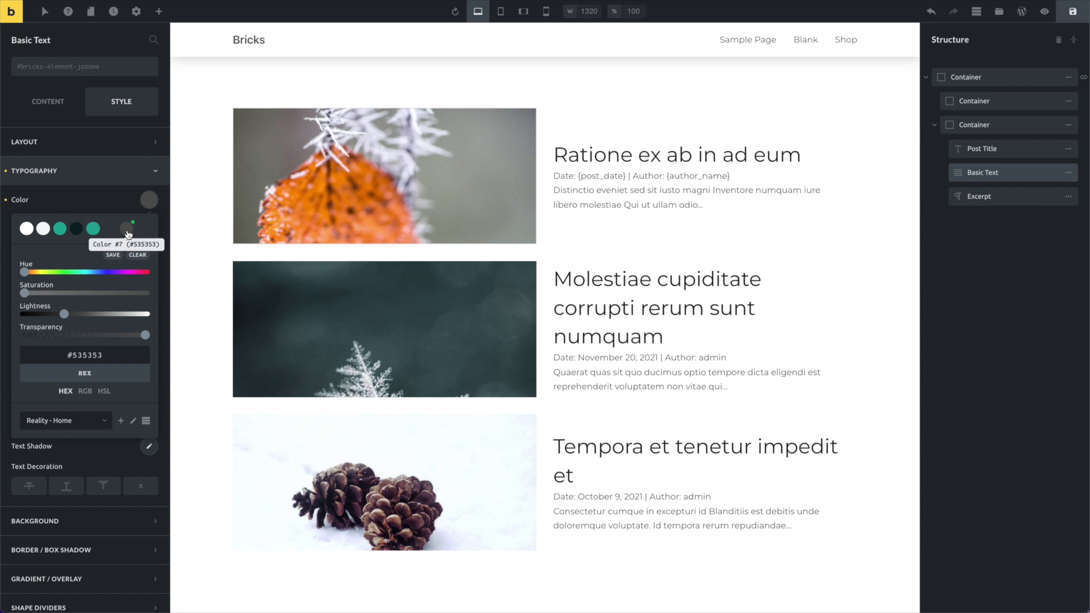
double_click(81, 358)
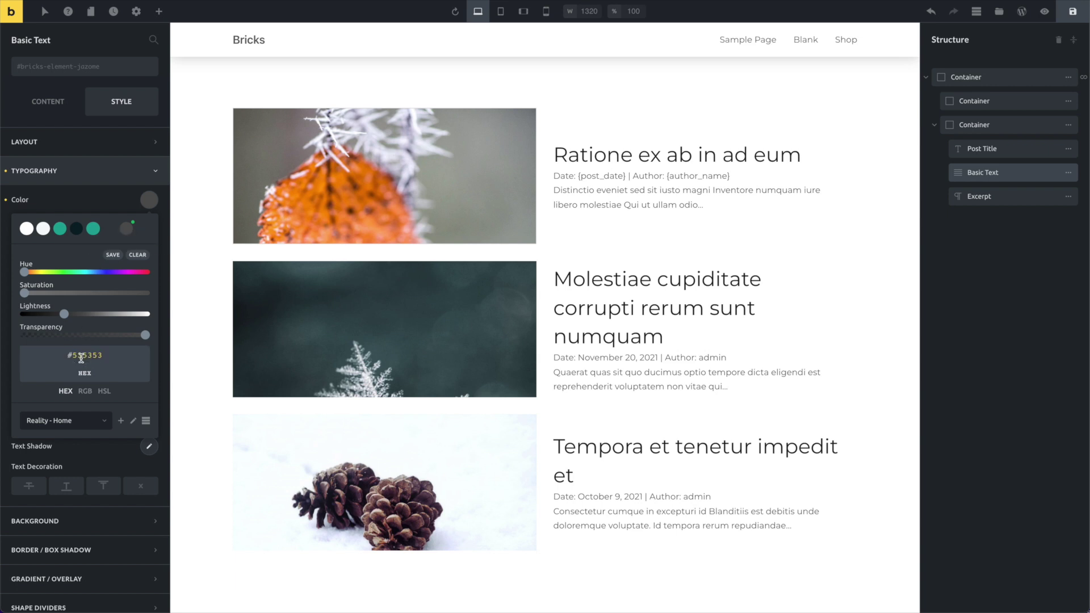
type("999")
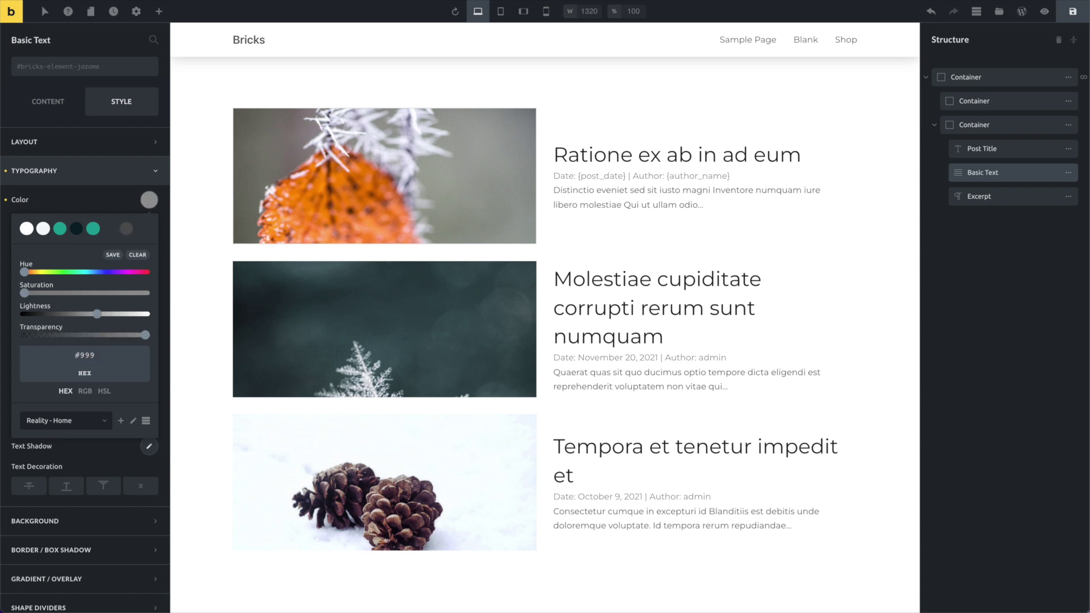
- Set the Basic Text's margin to 5 px on top and 10 px at the bottom
left_click(76, 142)
left_click(30, 214)
type("5")
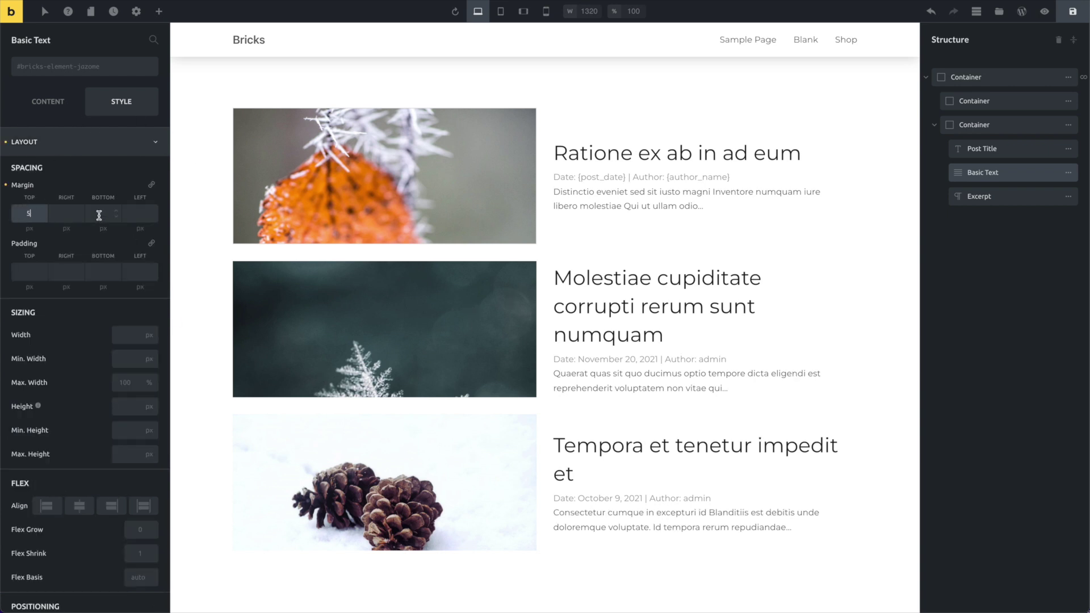
left_click(99, 215)
type("-10")
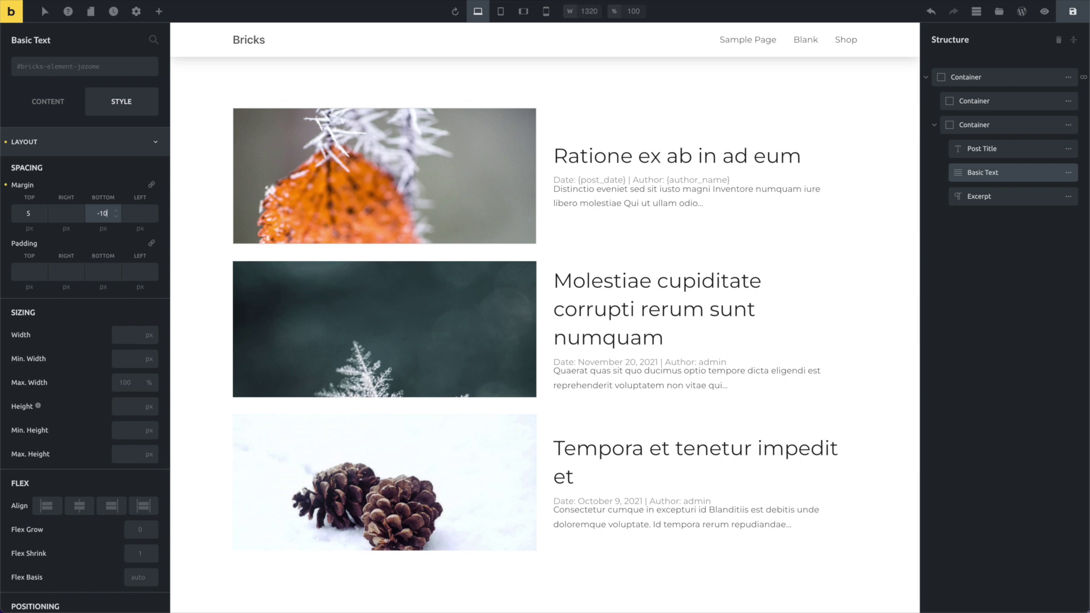
key("Home")
key("Delete")
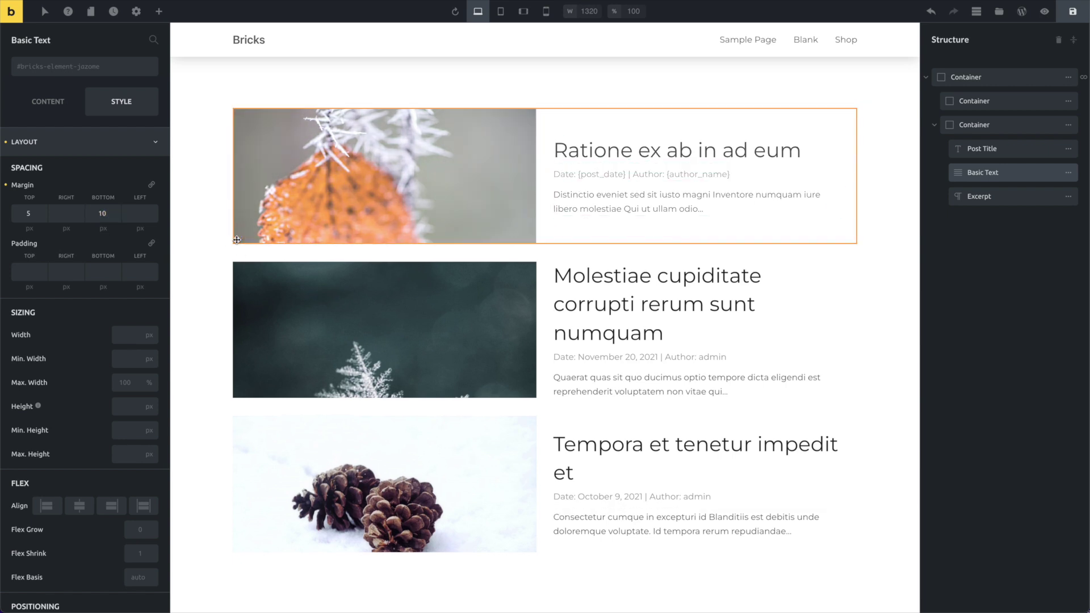
- Add a box shadow to the outer loop container with X 4, Y 4 and blur 24
left_click(236, 240)
left_click(104, 142)
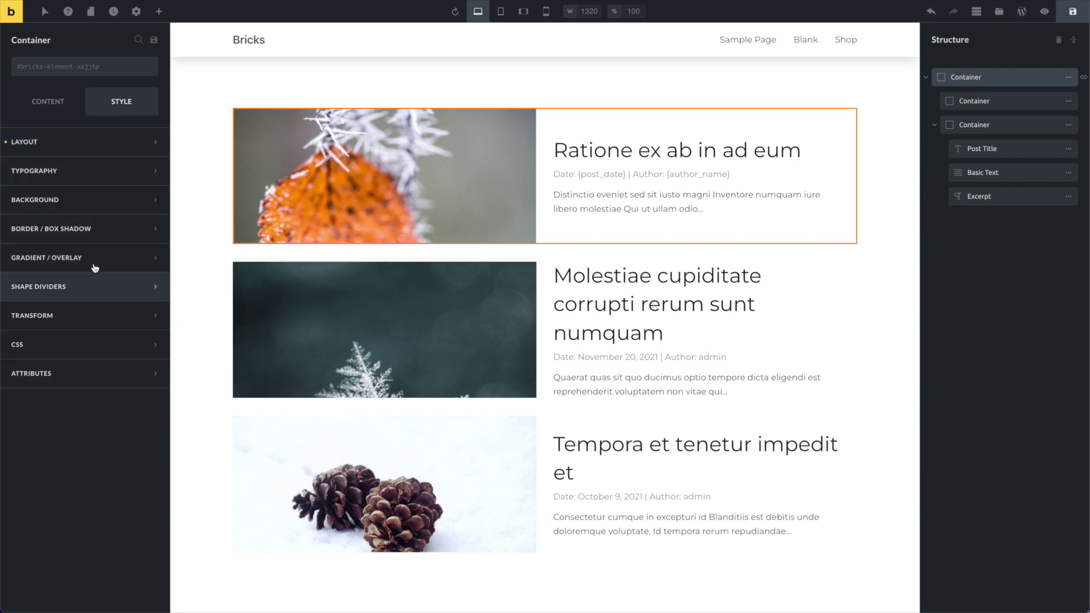
left_click(116, 237)
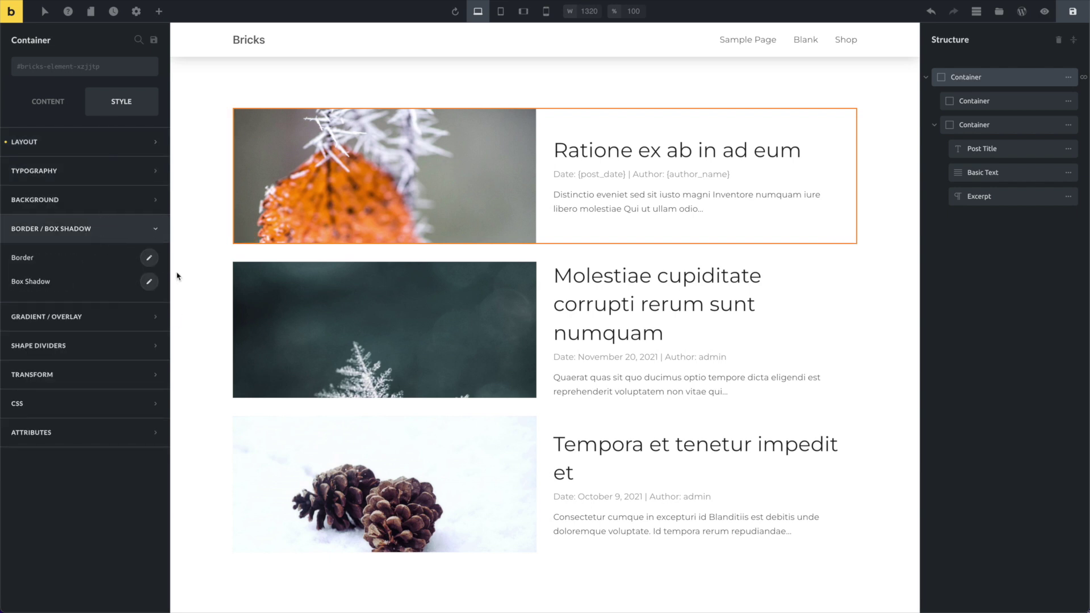
left_click(149, 282)
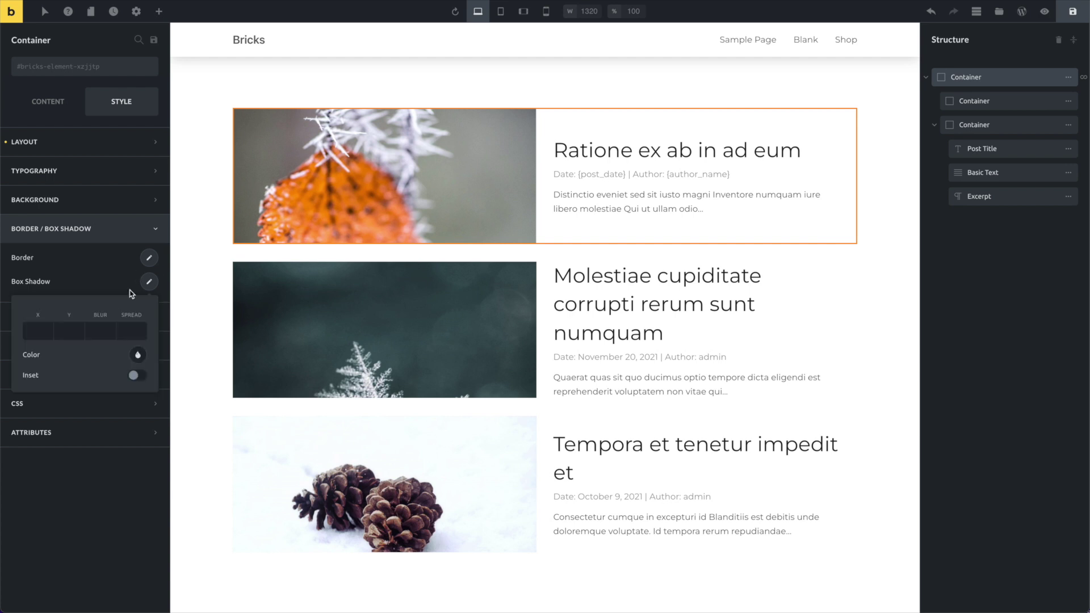
left_click(34, 329)
type("4")
left_click(67, 331)
type("4")
left_click(93, 331)
type("24")
- Set the box shadow color to black (RGB 0, 0, 0) with an alpha of 0.2
left_click(137, 355)
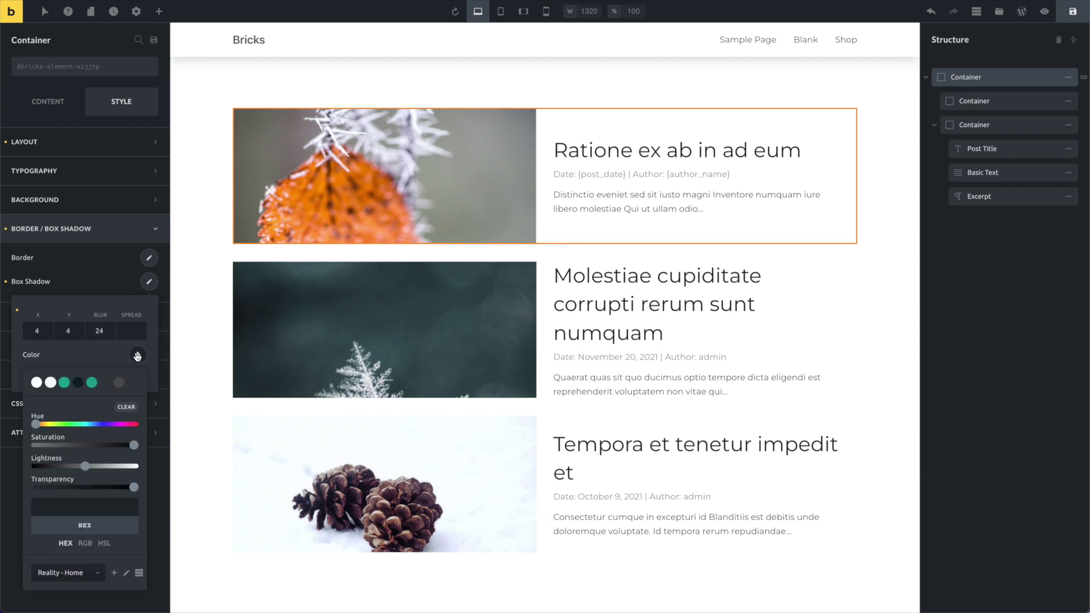
left_click(83, 486)
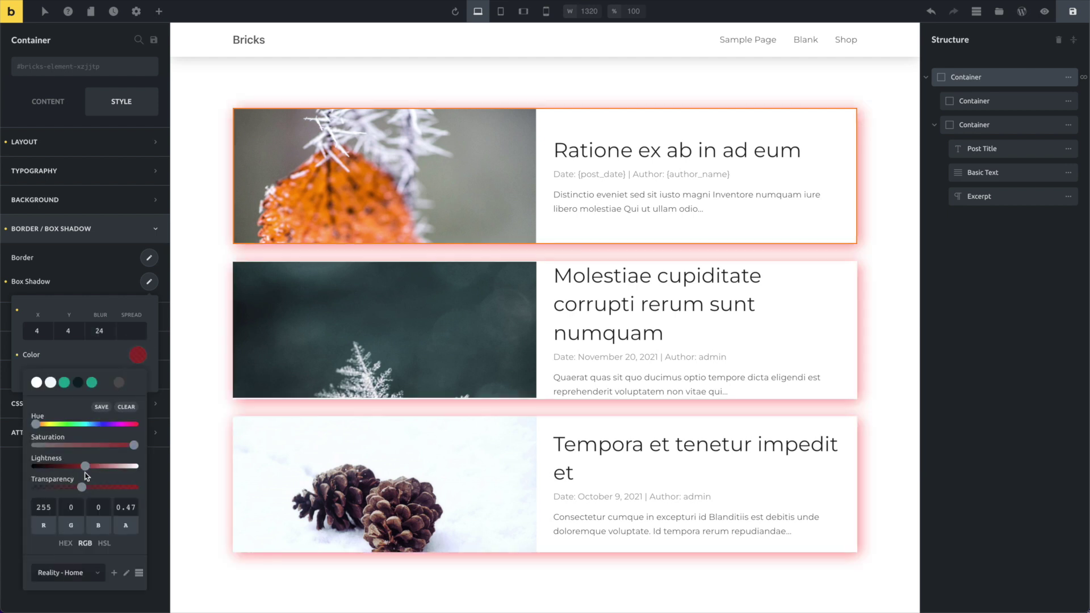
left_click_drag(41, 462, 26, 464)
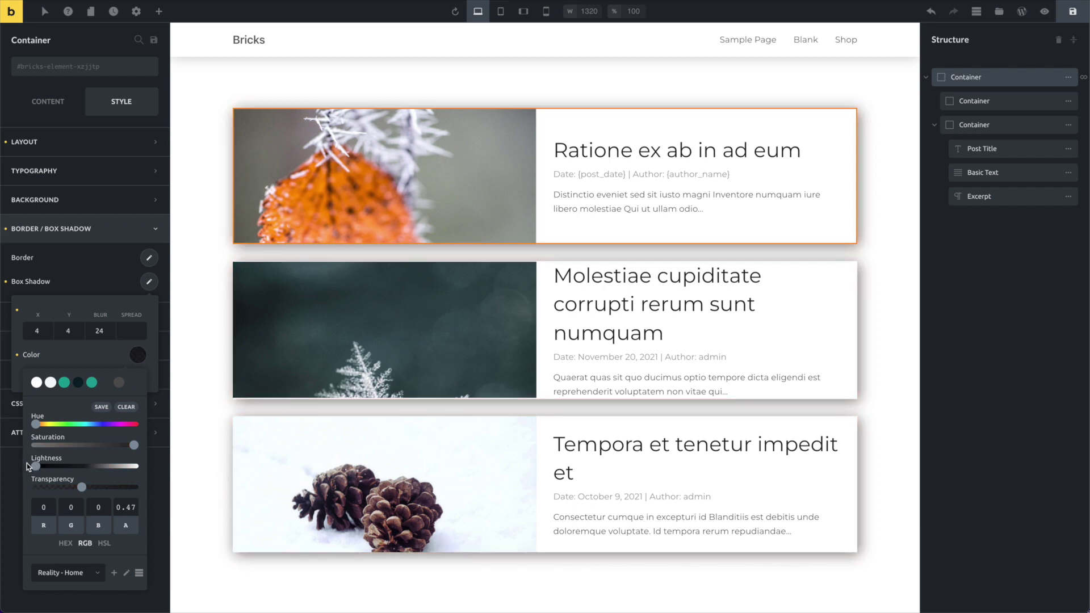
left_click(51, 488)
left_click_drag(51, 492, 55, 492)
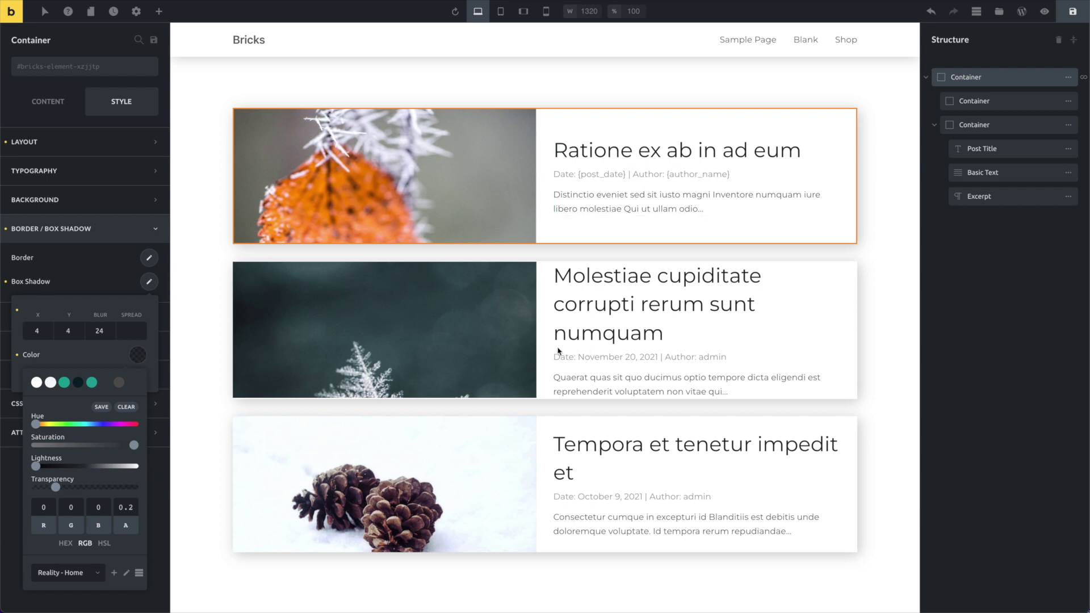
- Set the Post Title's font size to 24 px
left_click(629, 152)
left_click(121, 179)
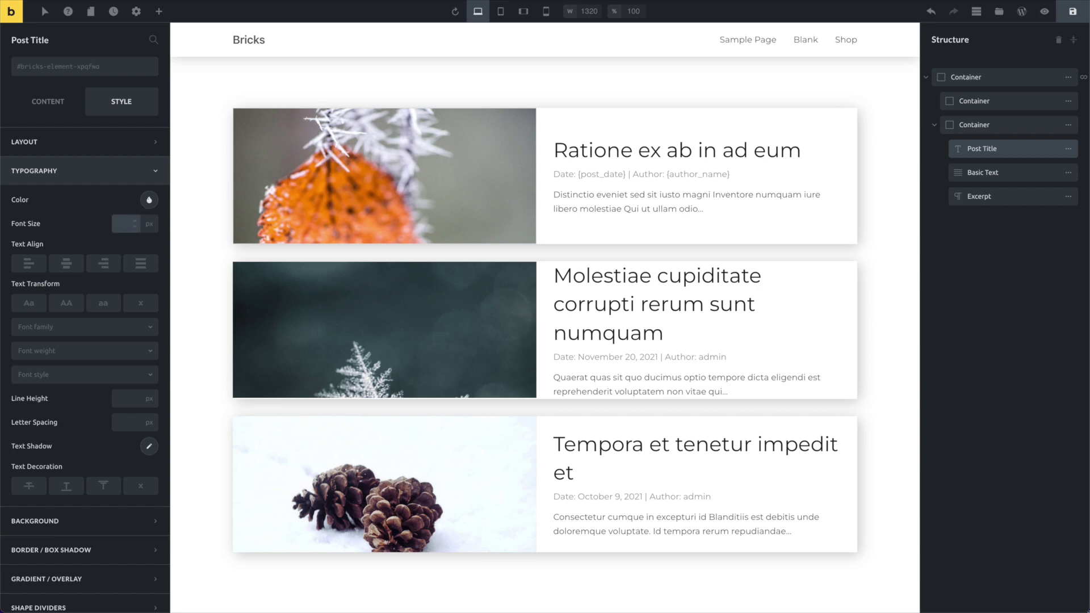
left_click(126, 224)
type("24")
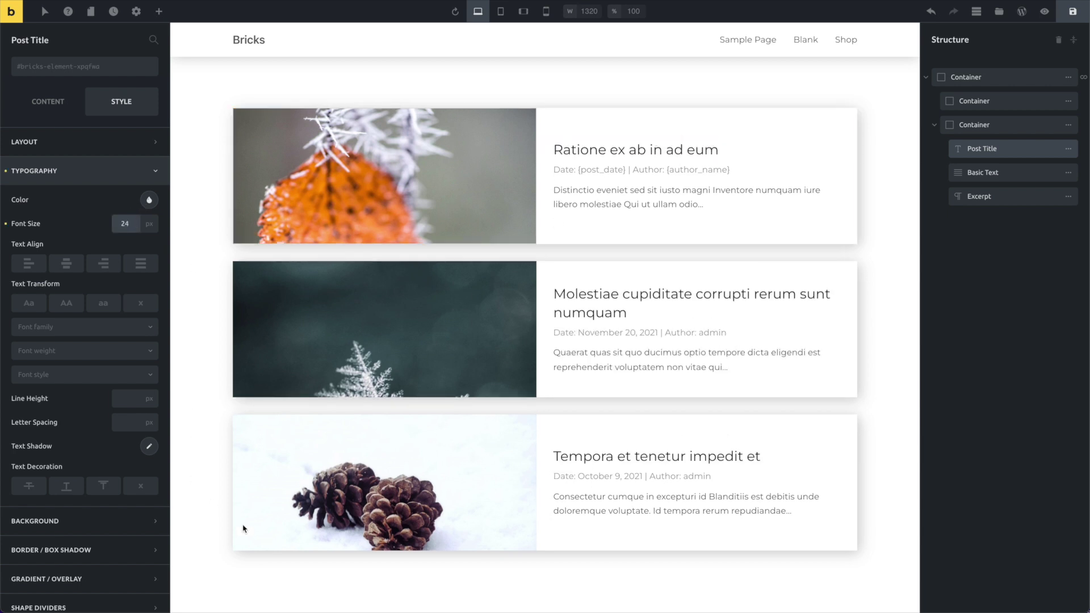
- Review the query options of the outer loop container, such as post type, ordering and posts per page
key("ctrl+shift+a")
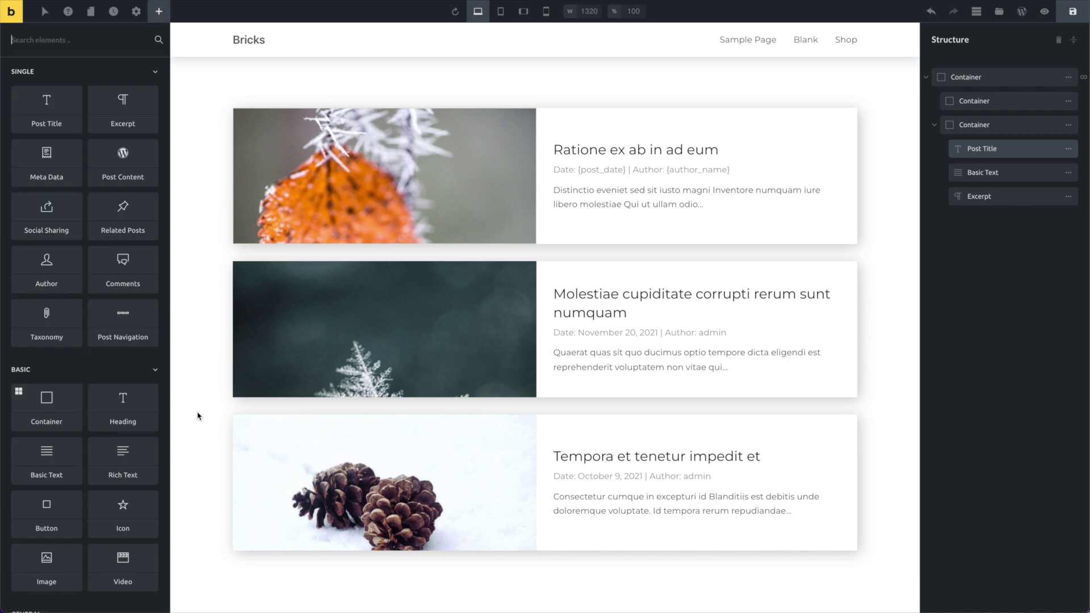
left_click(240, 234)
left_click(64, 106)
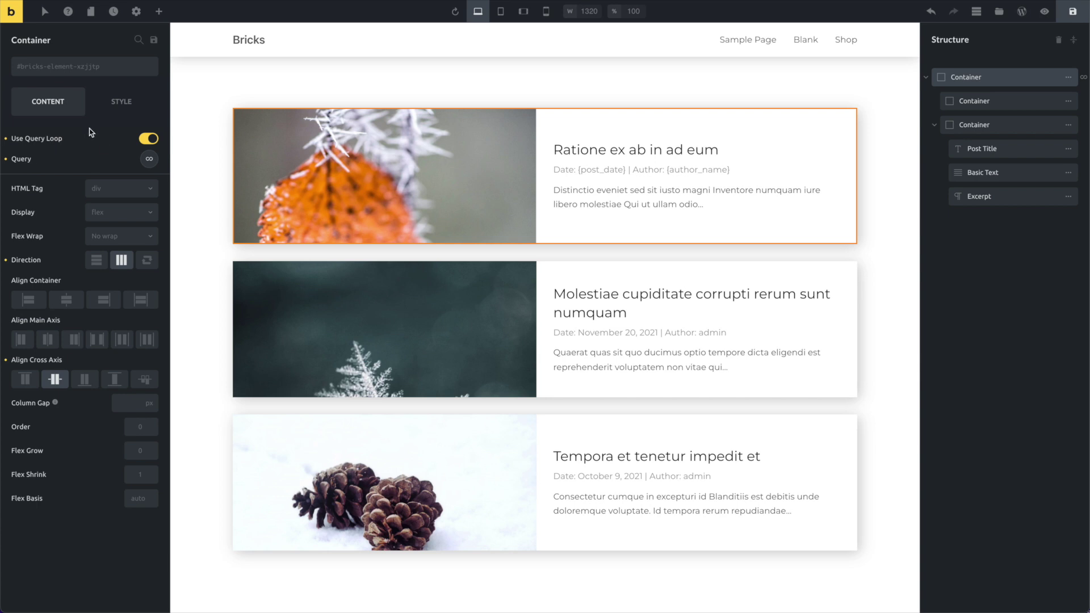
left_click(149, 159)
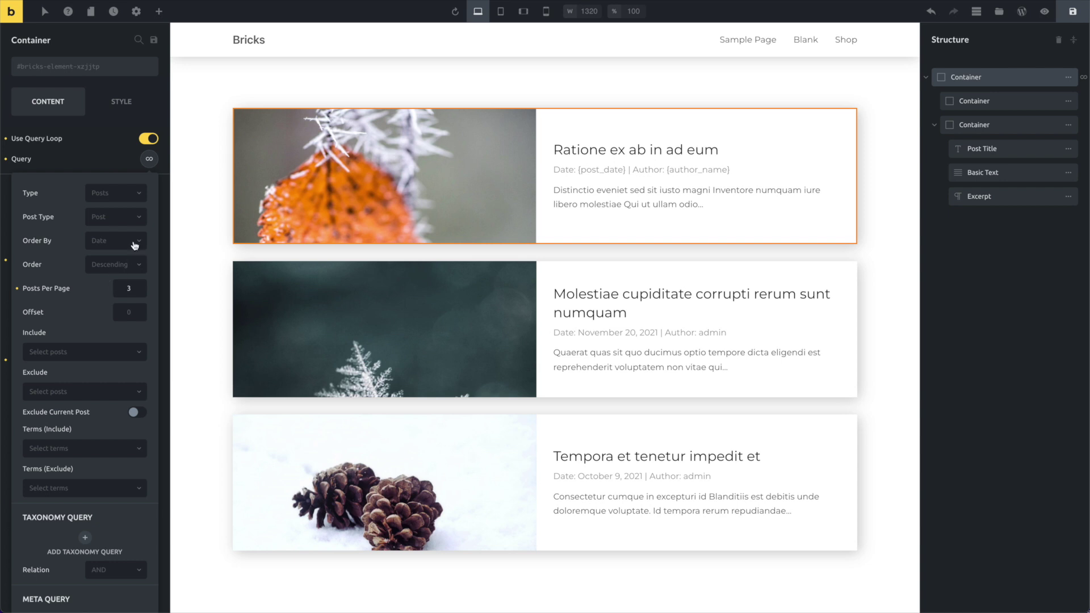
left_click(188, 301)
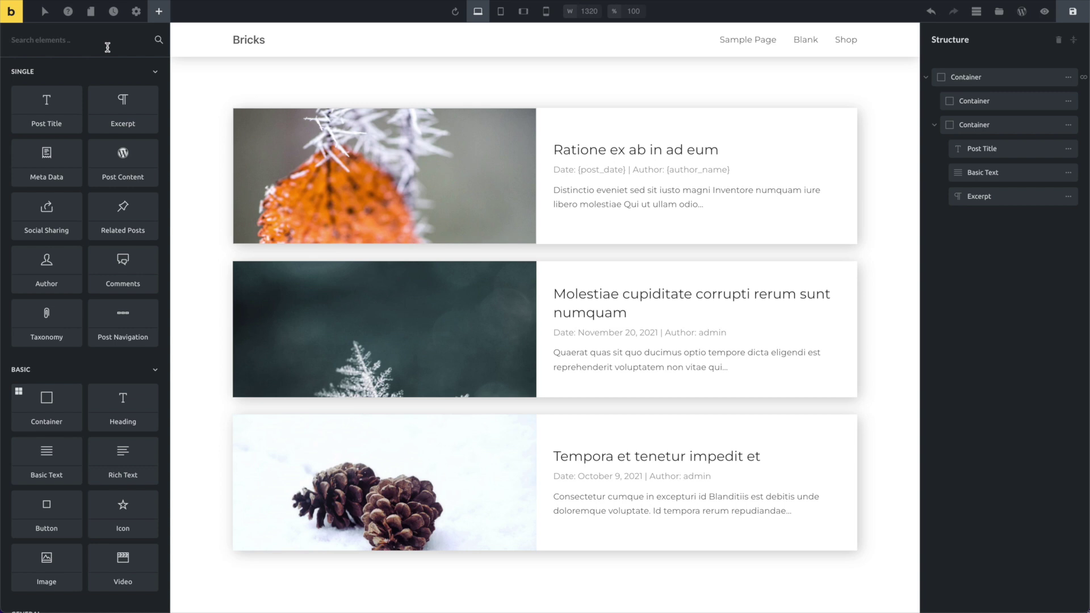
- Add a Pagination element below the posts loop and open its query choices
type("pag")
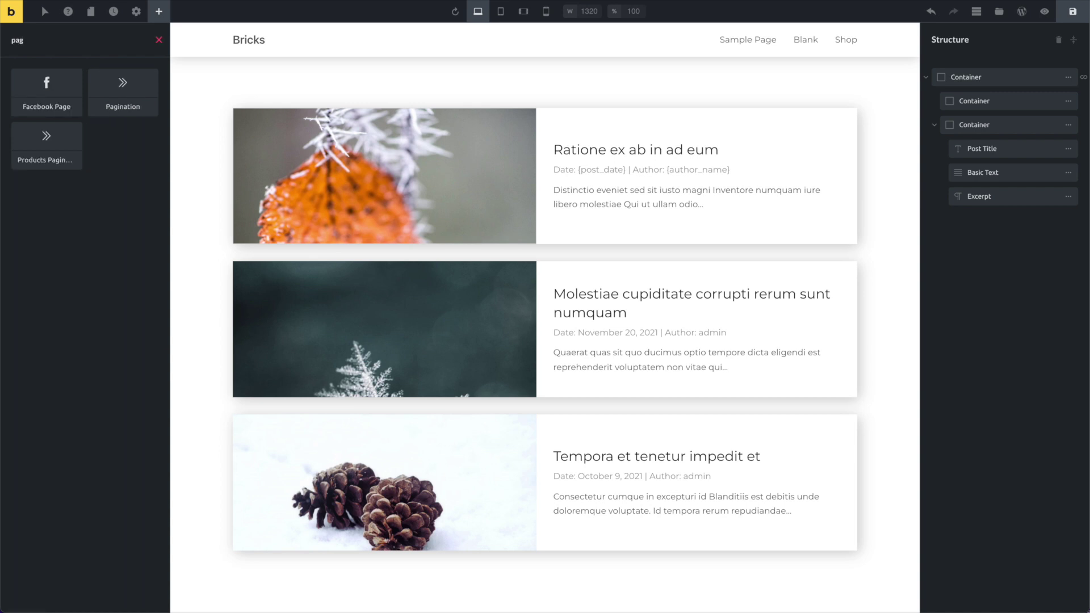
left_click(123, 92)
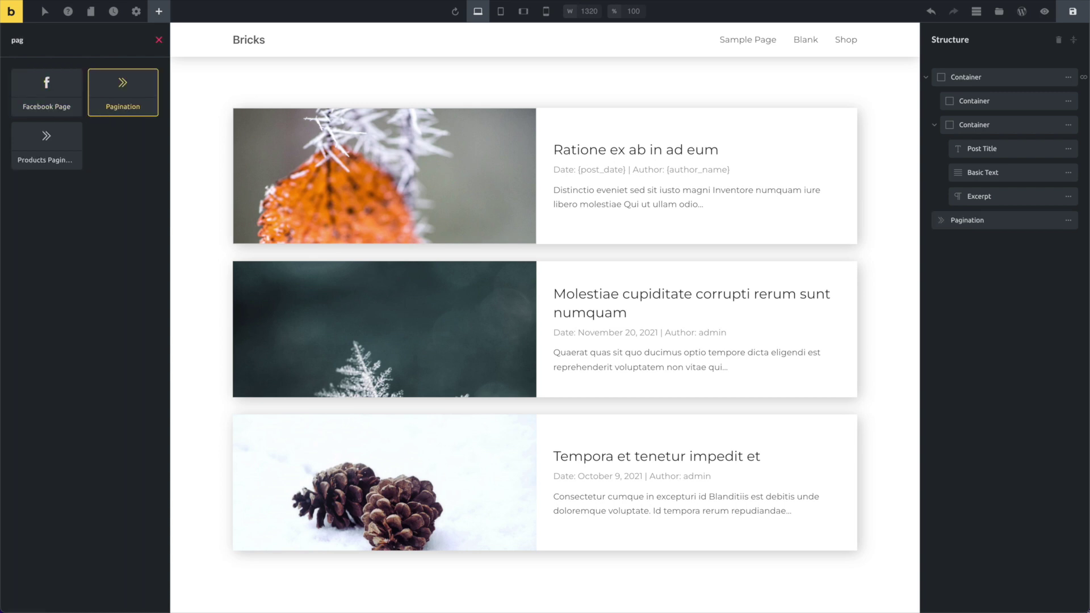
left_click(965, 219)
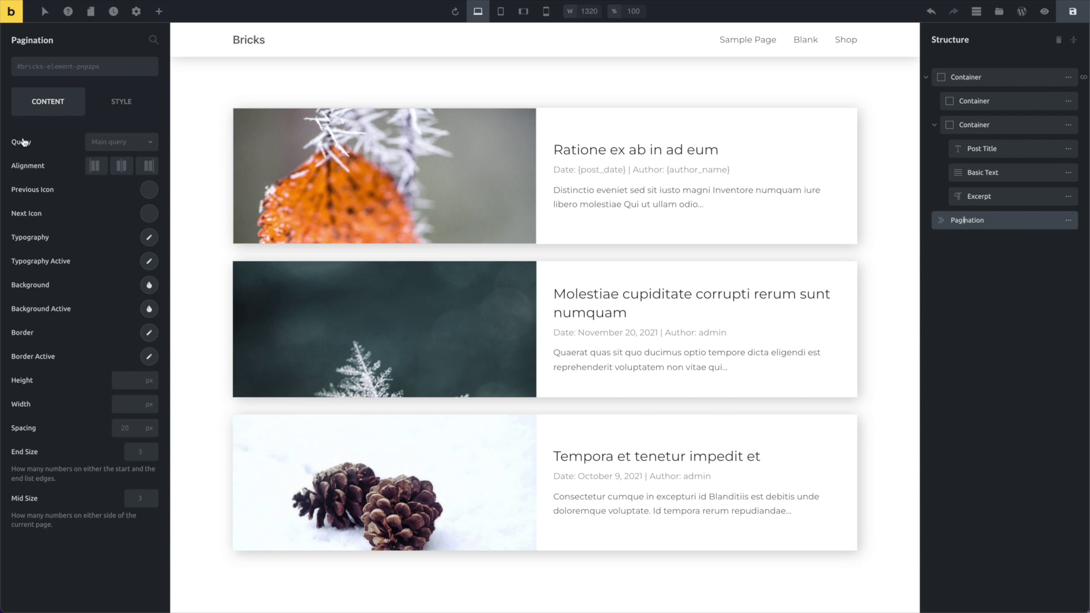
left_click(101, 143)
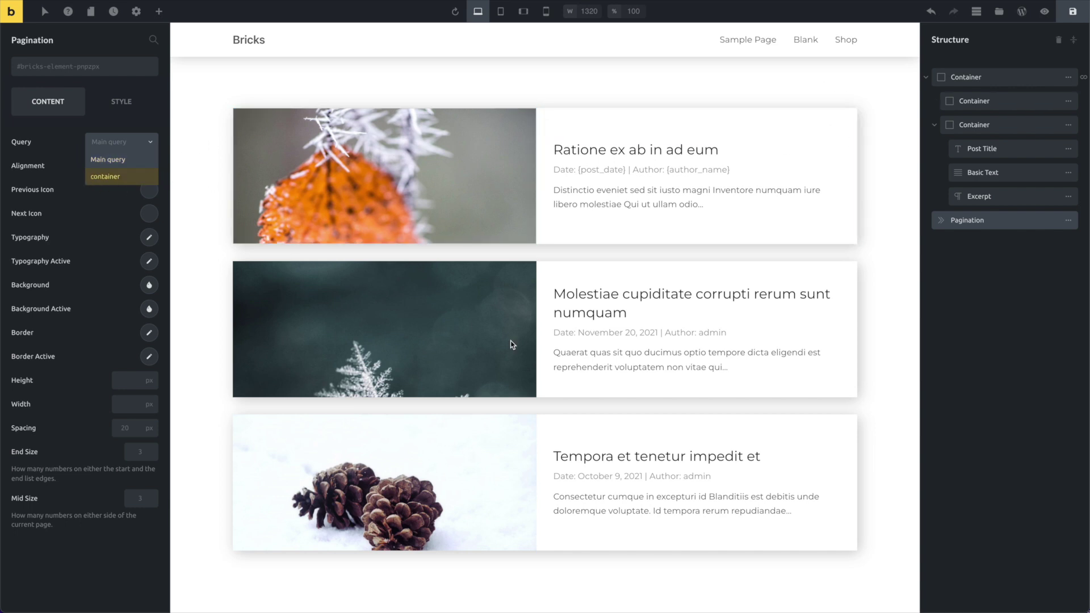
- Rename the outer query loop container to Container Loop
left_click(1029, 79)
key("BackSpace")
key("BackSpace")
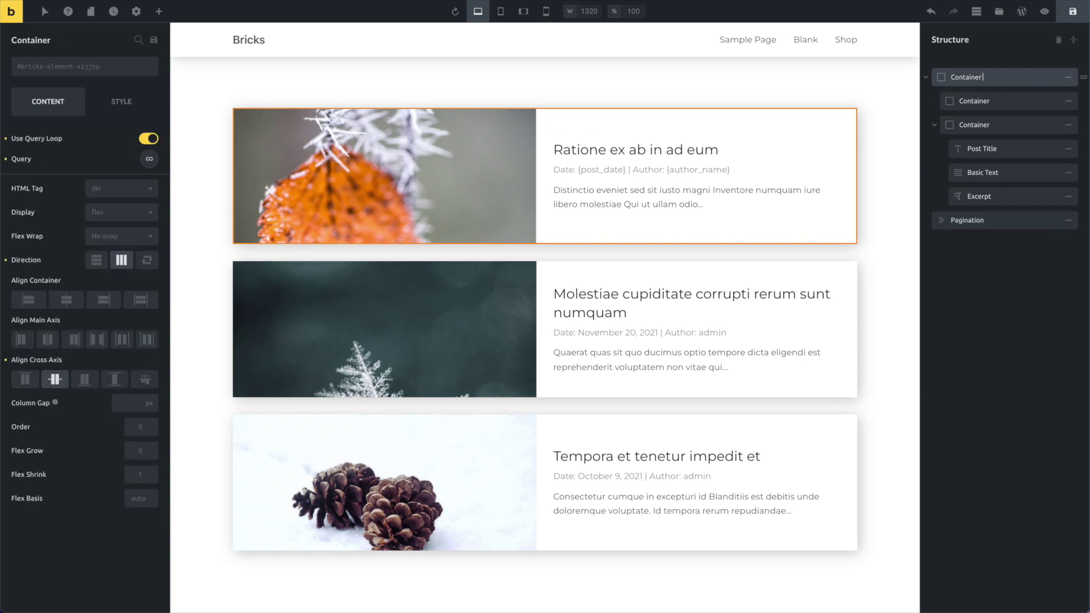
type("Loop")
- Set the Pagination's query to Container Loop, and save the template and reload the canvas to apply it
left_click(944, 222)
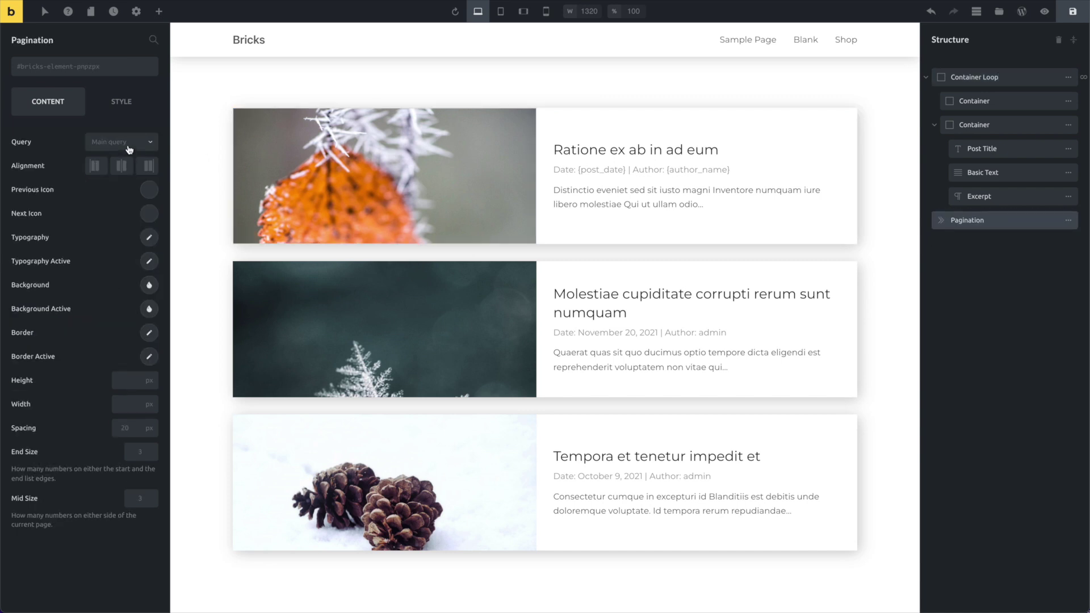
left_click(127, 146)
left_click(126, 176)
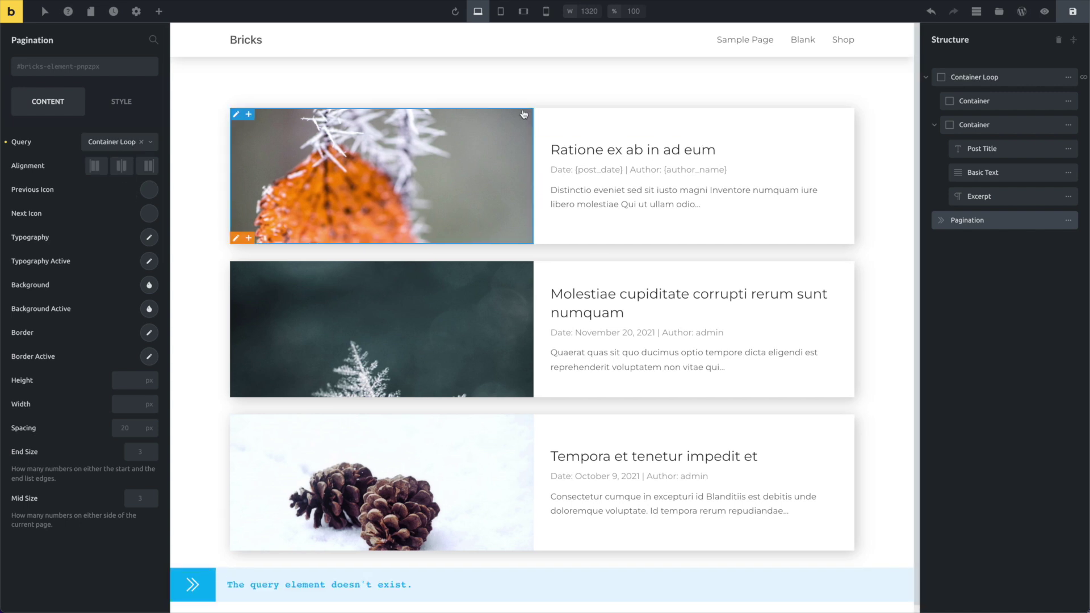
left_click(454, 13)
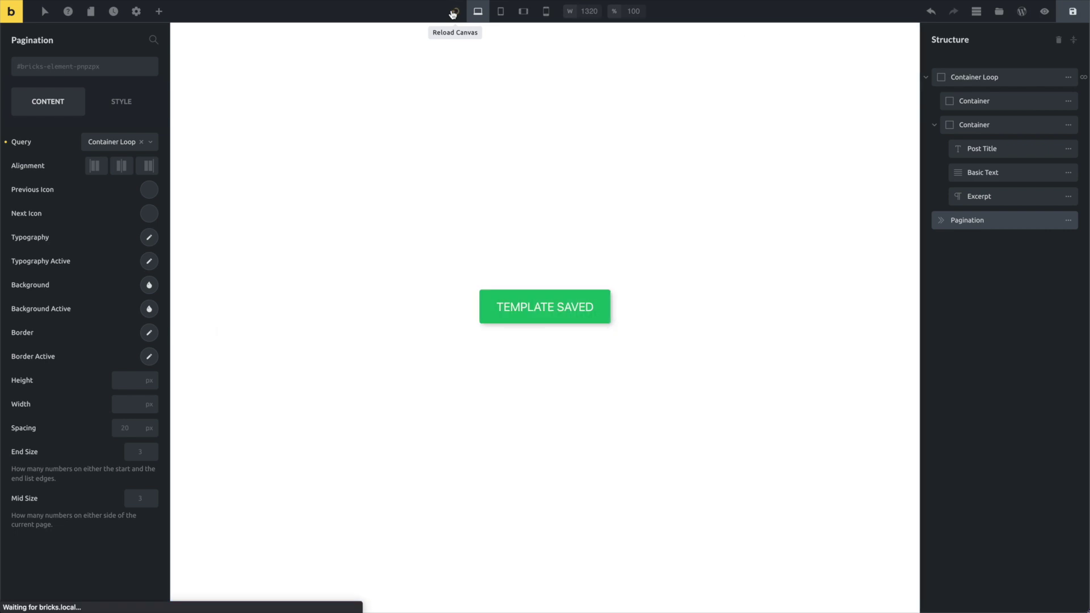
left_click(207, 264)
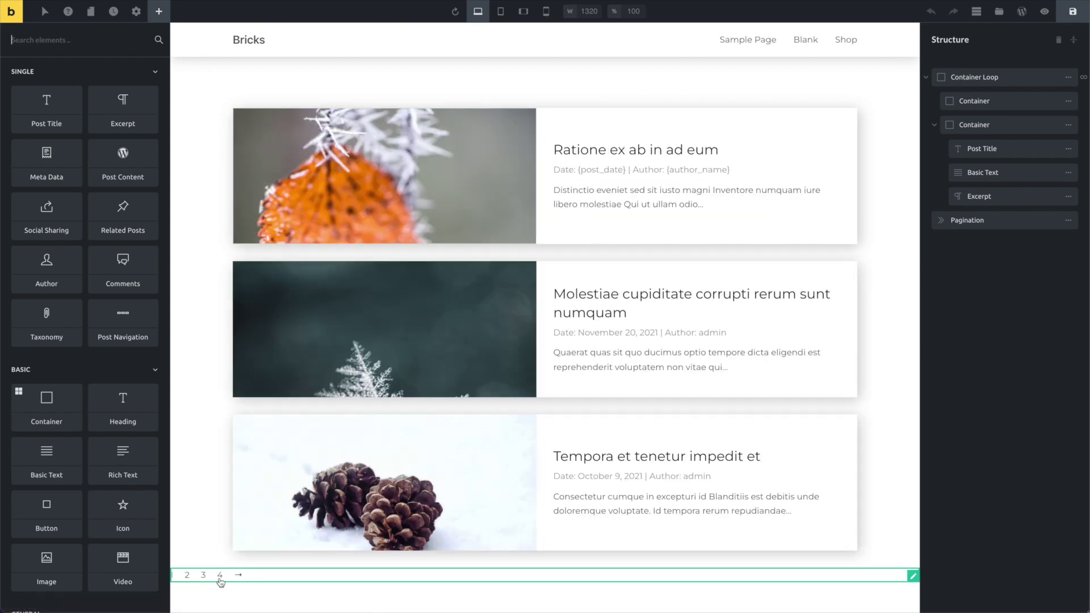
- Set the Pagination element's alignment to center beneath the posts loop
left_click(218, 576)
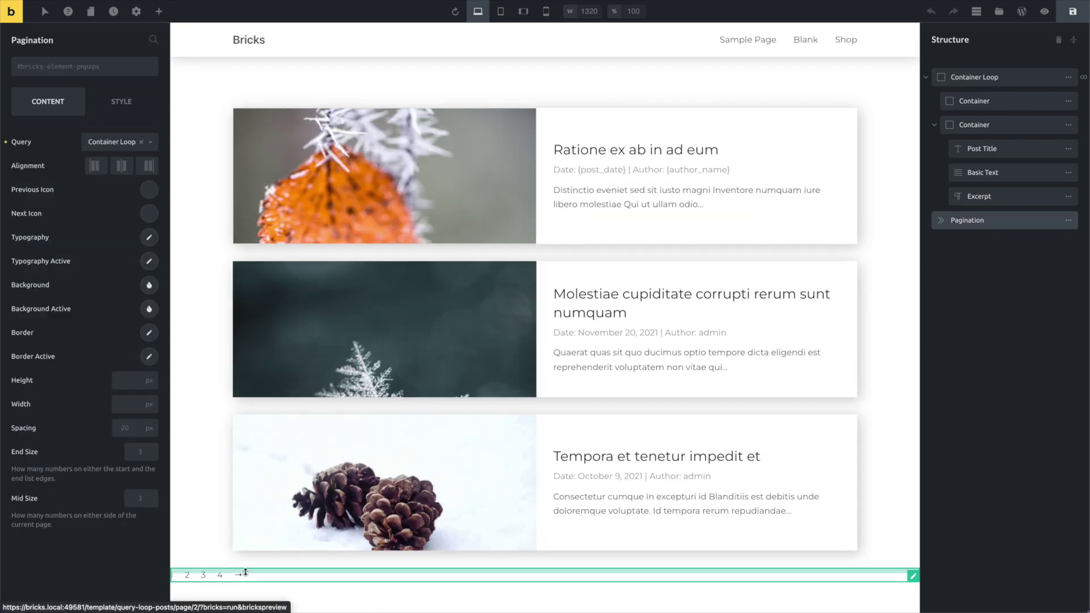
left_click(115, 166)
left_click(189, 359)
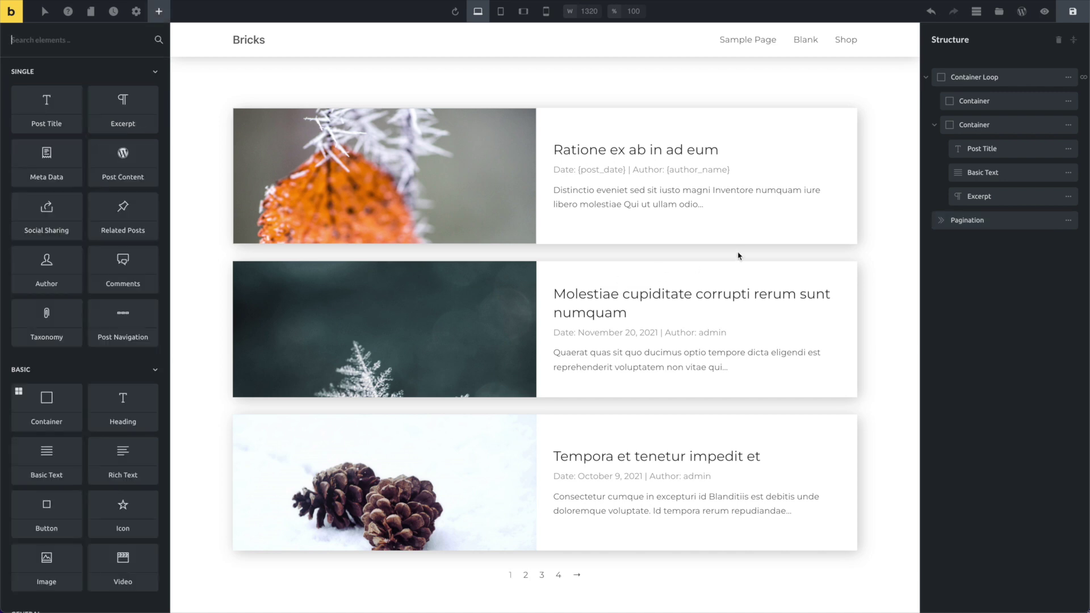
- Review Container Loop's query settings, including include and exclude filters, taxonomy query and meta query
left_click_drag(940, 78, 940, 78)
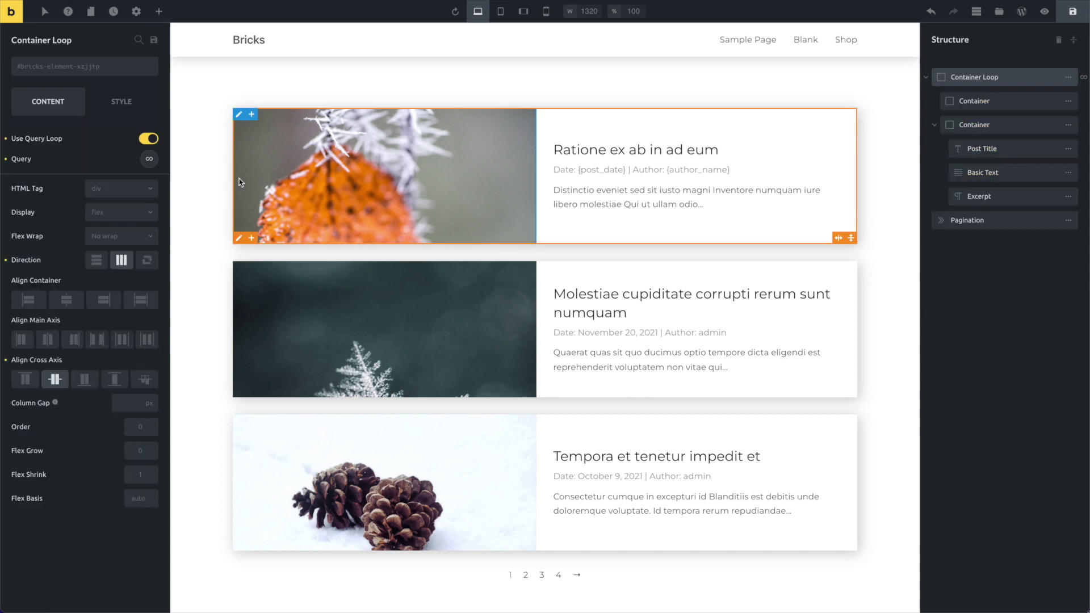
left_click(149, 159)
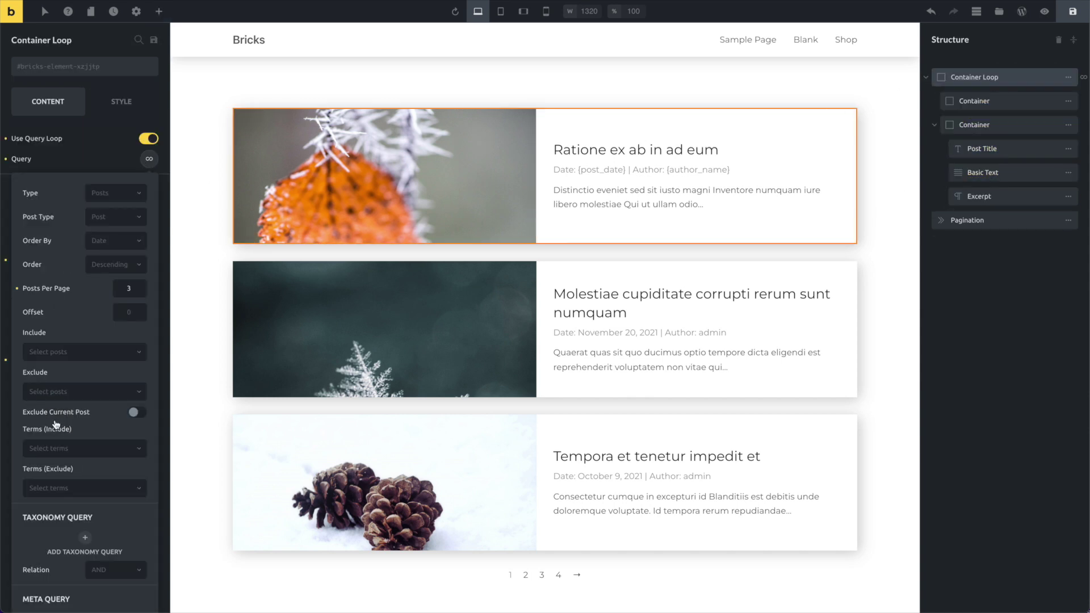
scroll(37, 380, "down", 1)
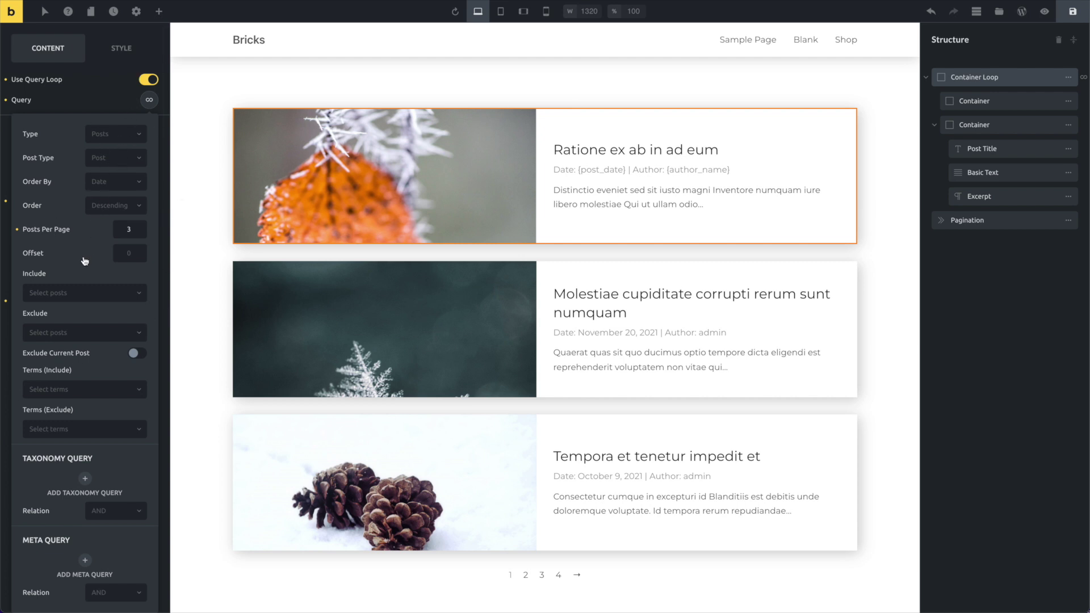
left_click(151, 101)
- Switch to the product categories template and examine the Term Loop's query type and available taxonomies
key("ctrl+shift+e")
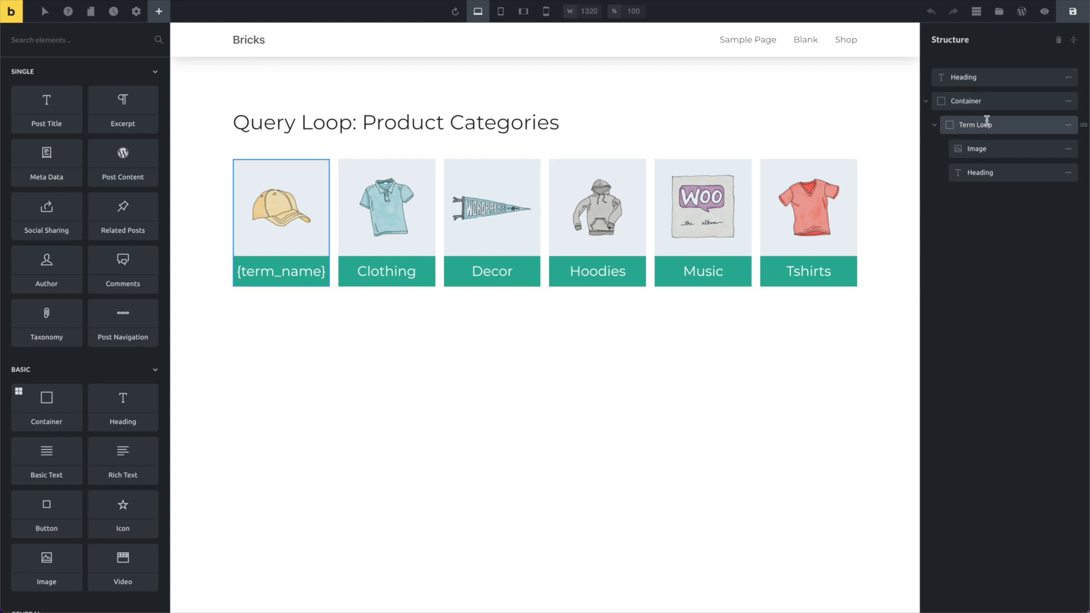
left_click(1084, 126)
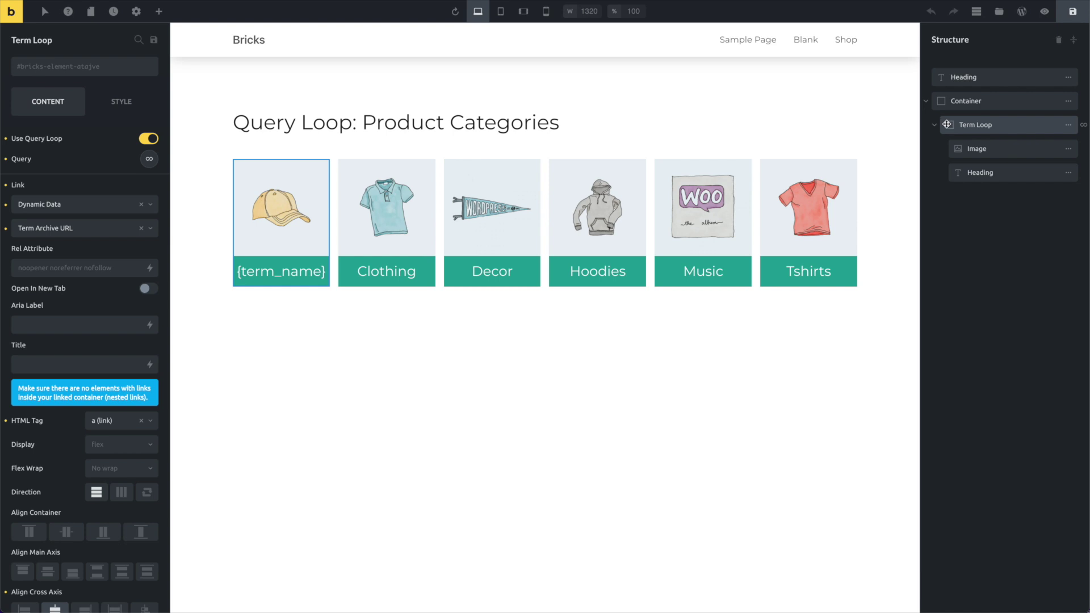
left_click(147, 160)
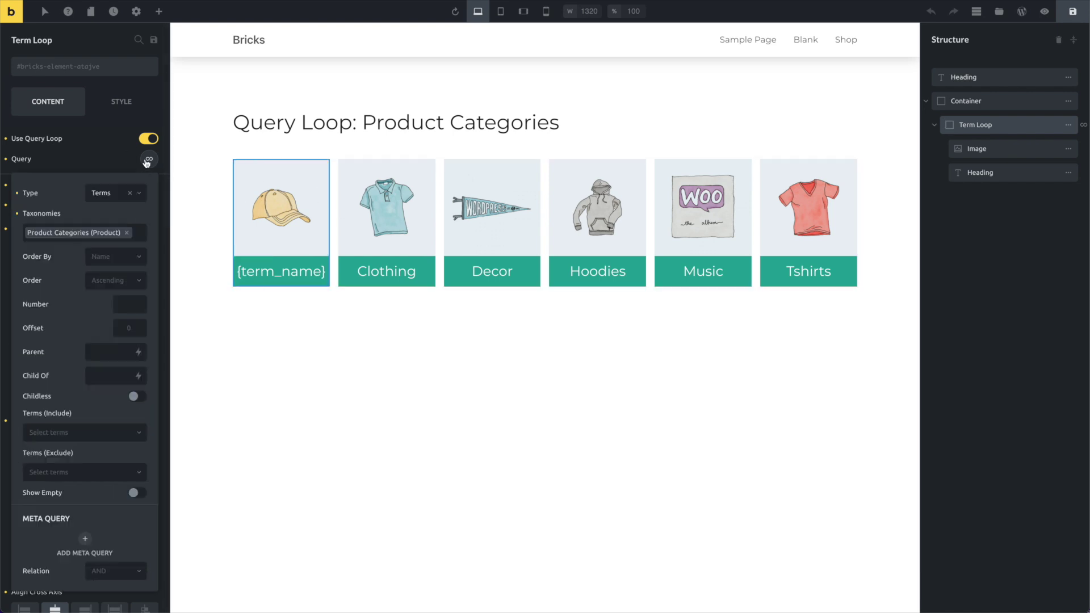
left_click(101, 194)
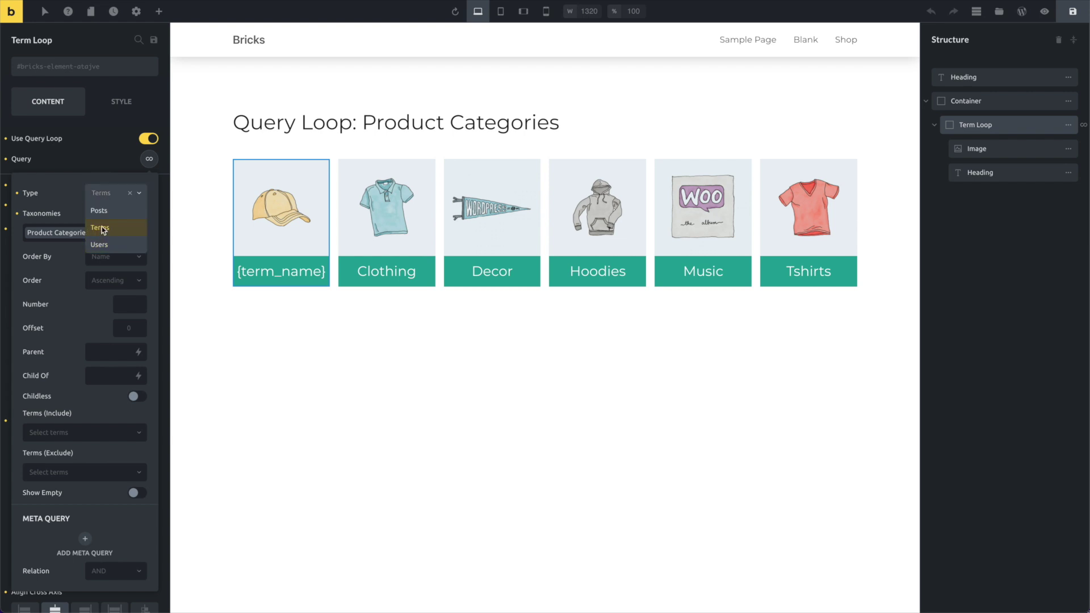
left_click(44, 264)
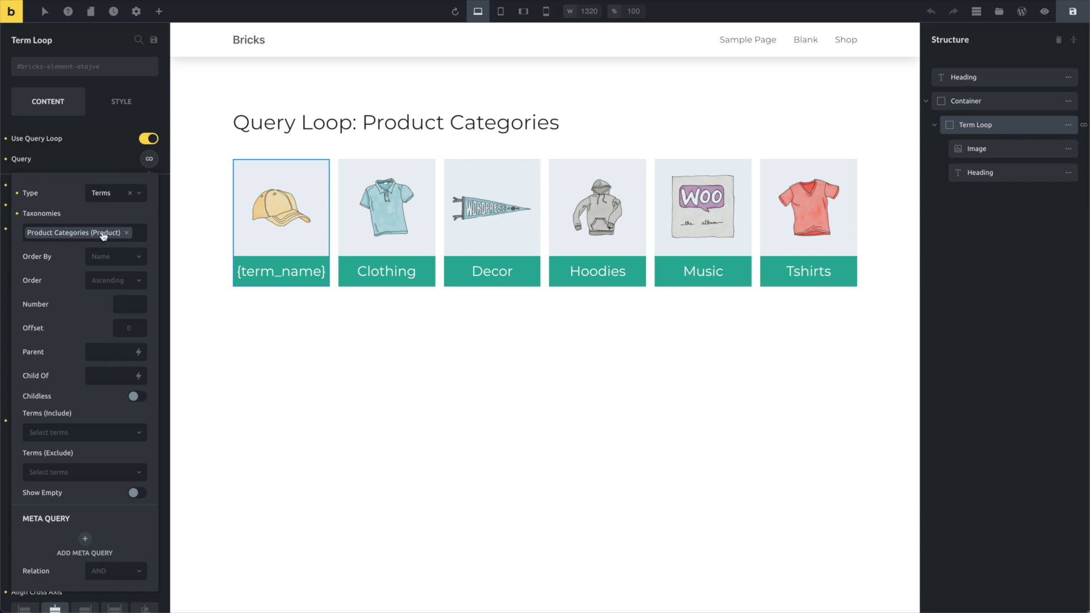
left_click(140, 235)
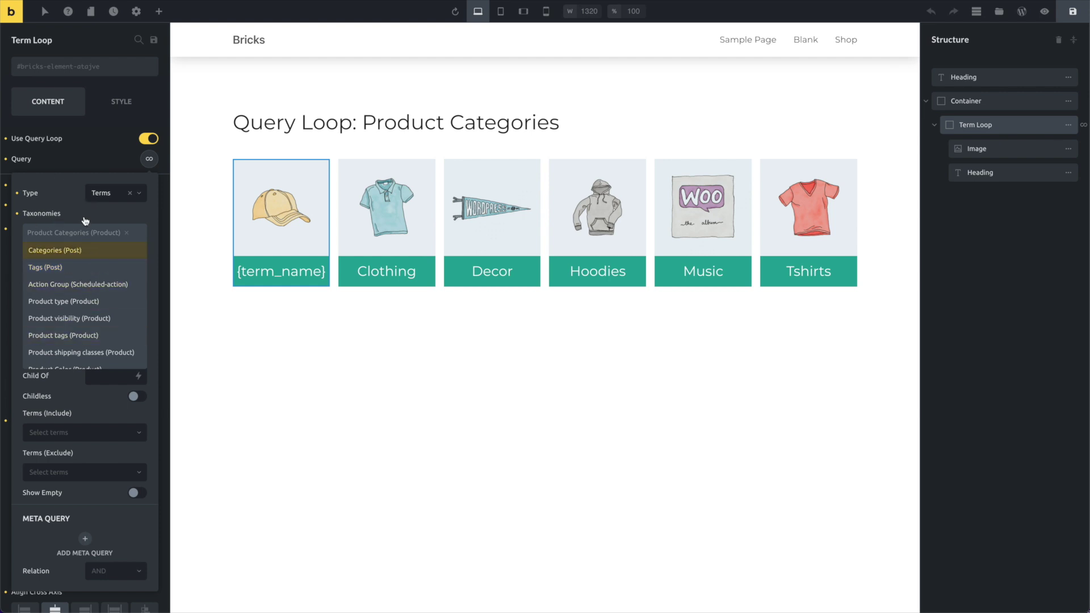
left_click(66, 209)
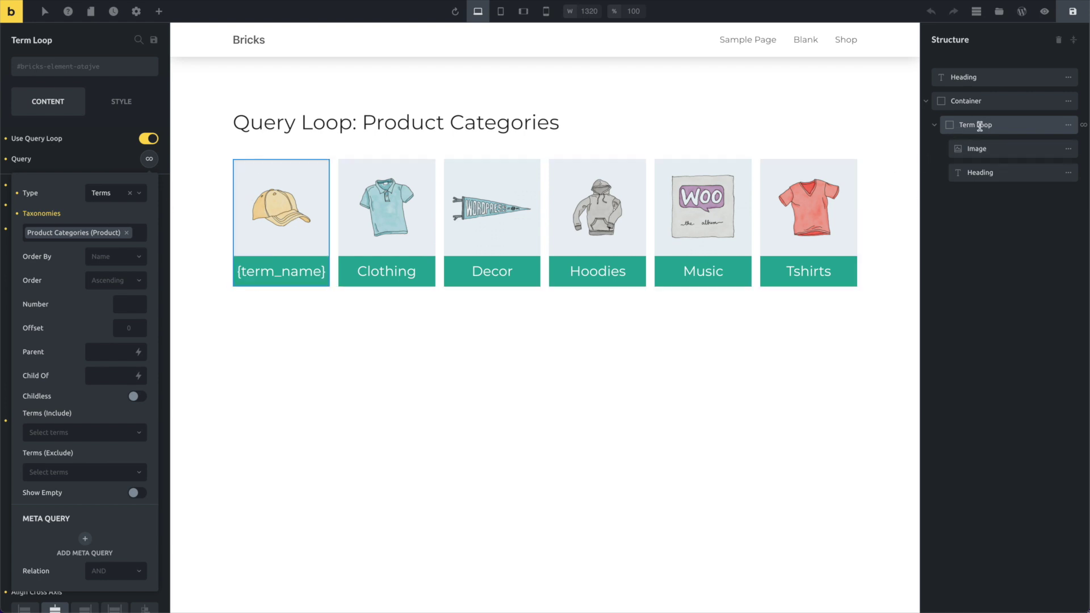
- Examine the dynamic data used by the Term Loop's image and heading, and the loop container's link settings
left_click(954, 150)
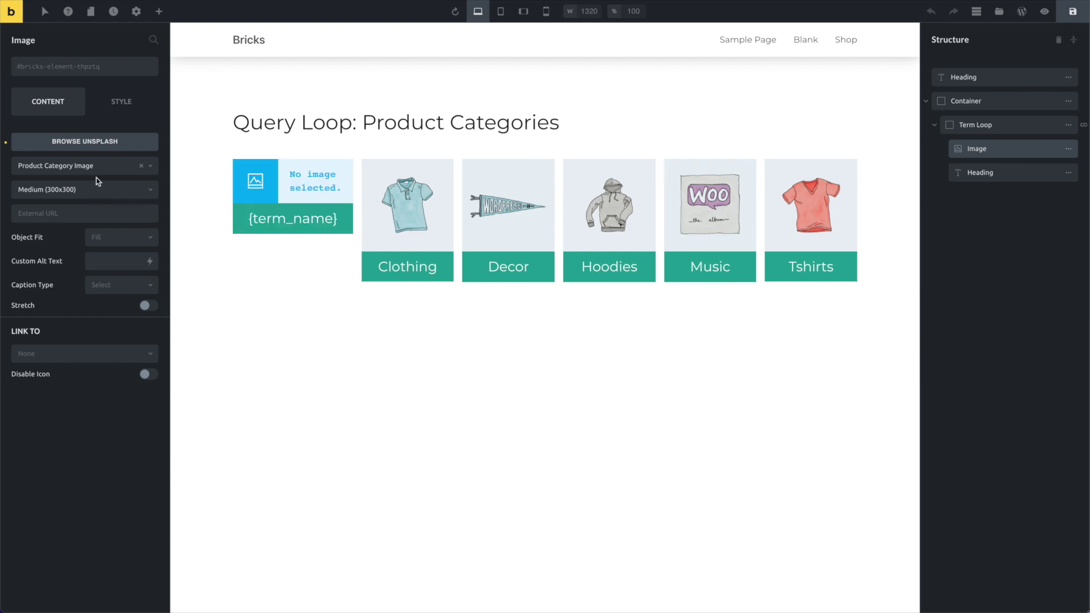
left_click(97, 172)
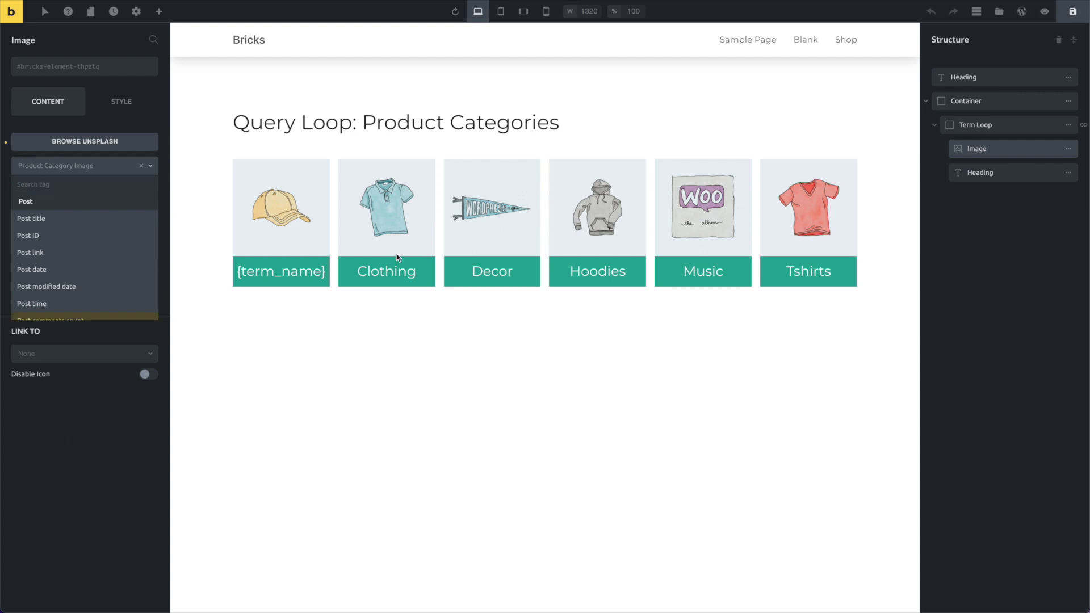
left_click(961, 171)
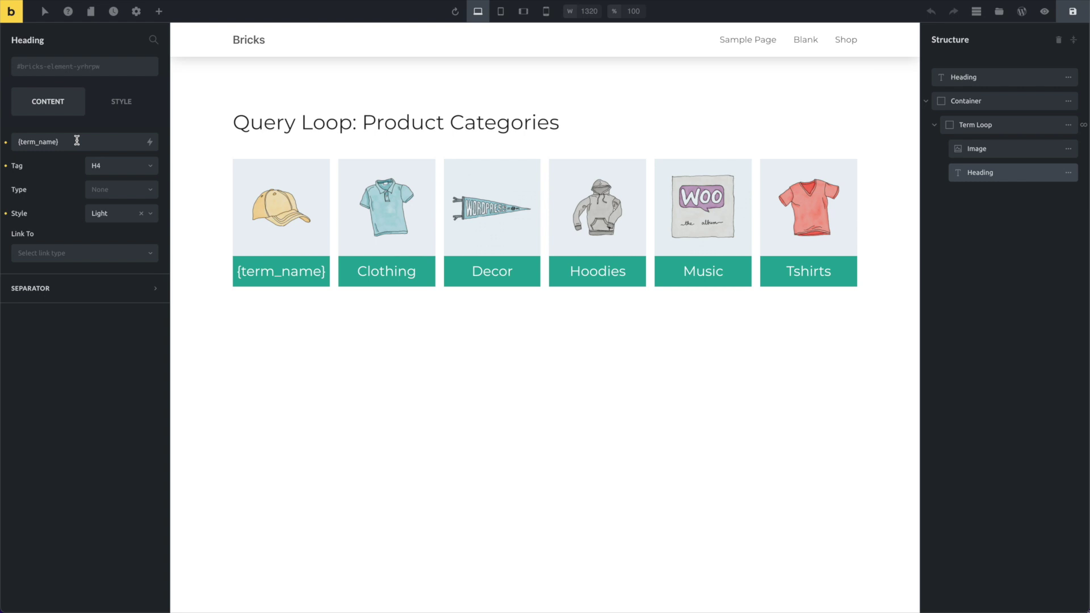
left_click(1017, 126)
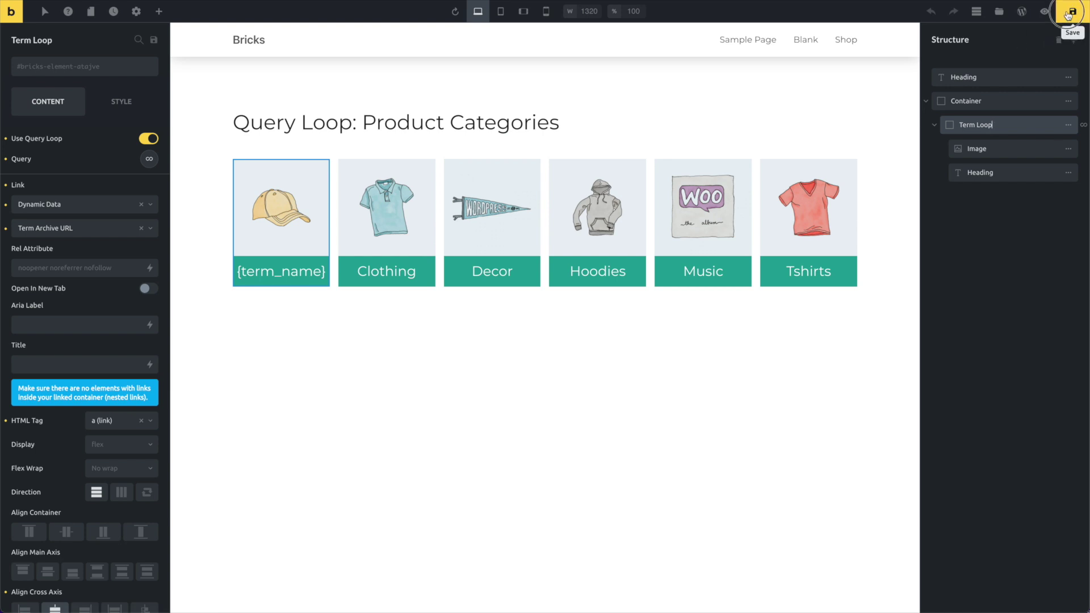
- Preview the product categories page on the frontend and check the link to the Accessories category archive
left_click(1042, 12)
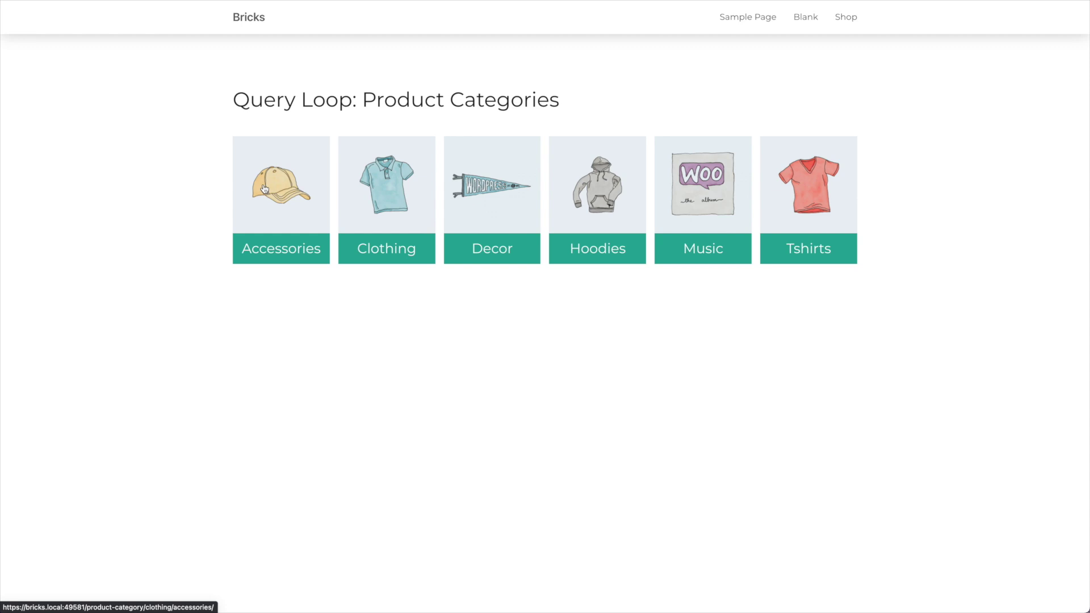
left_click(264, 189)
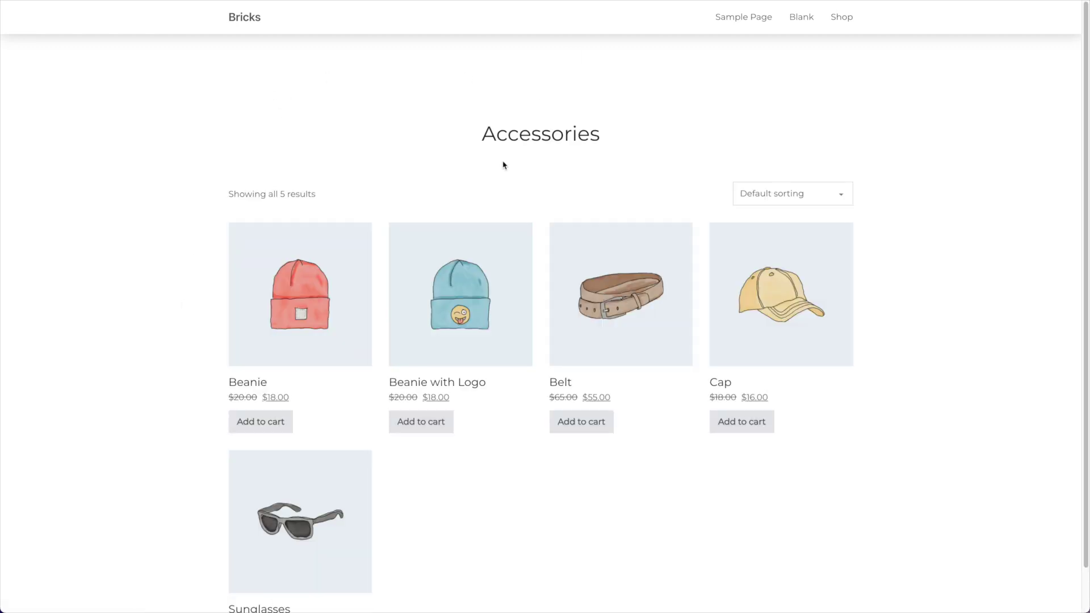
left_click_drag(632, 127, 445, 134)
left_click(377, 91)
key("alt+Left")
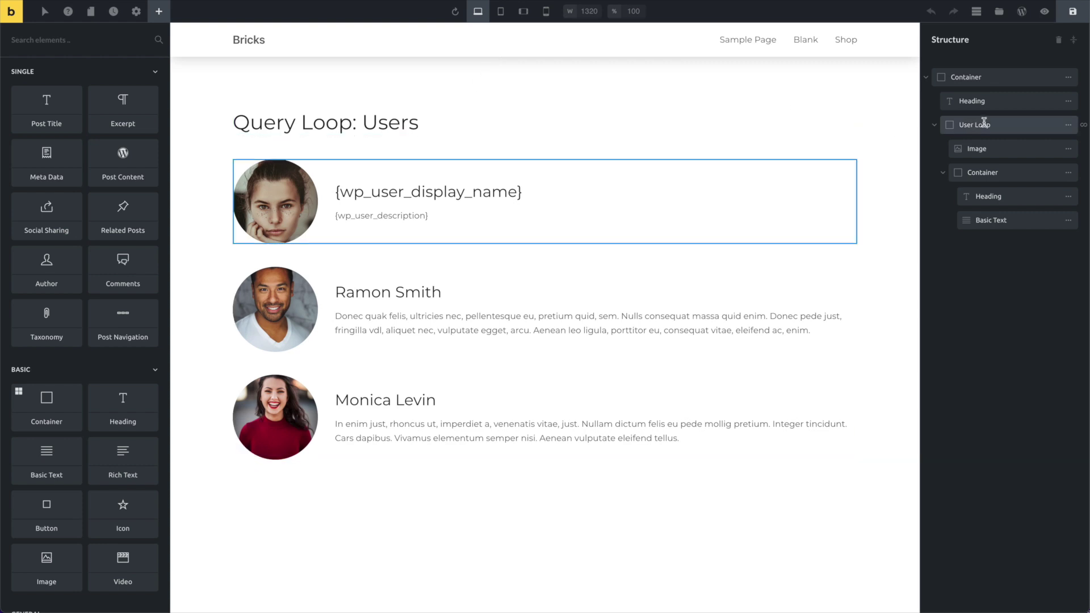
- Examine the User Loop's query settings in the users template, including its type and roles
double_click(1007, 130)
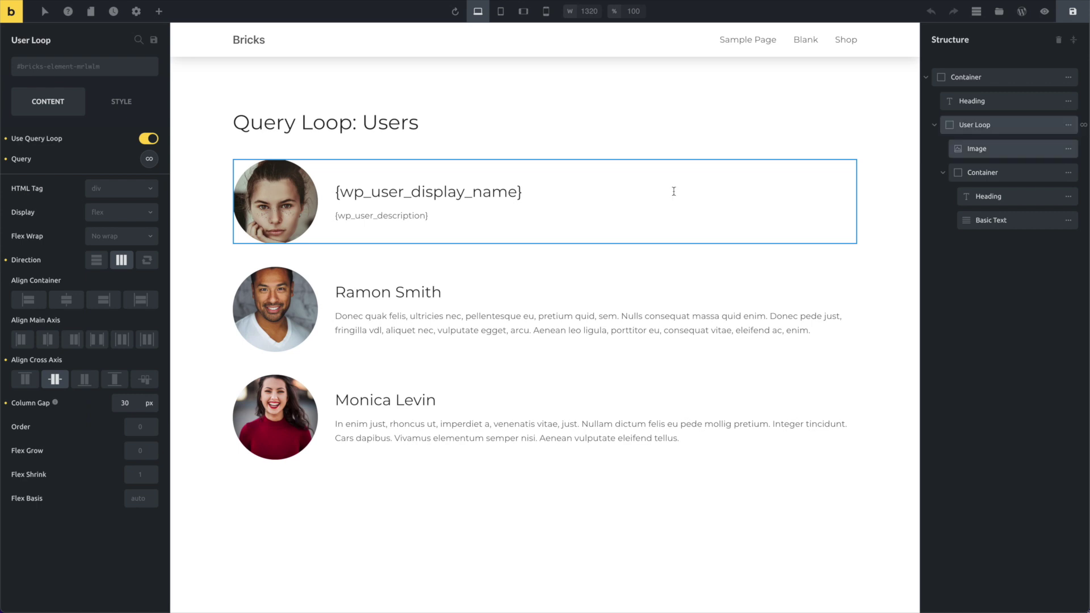
left_click(149, 159)
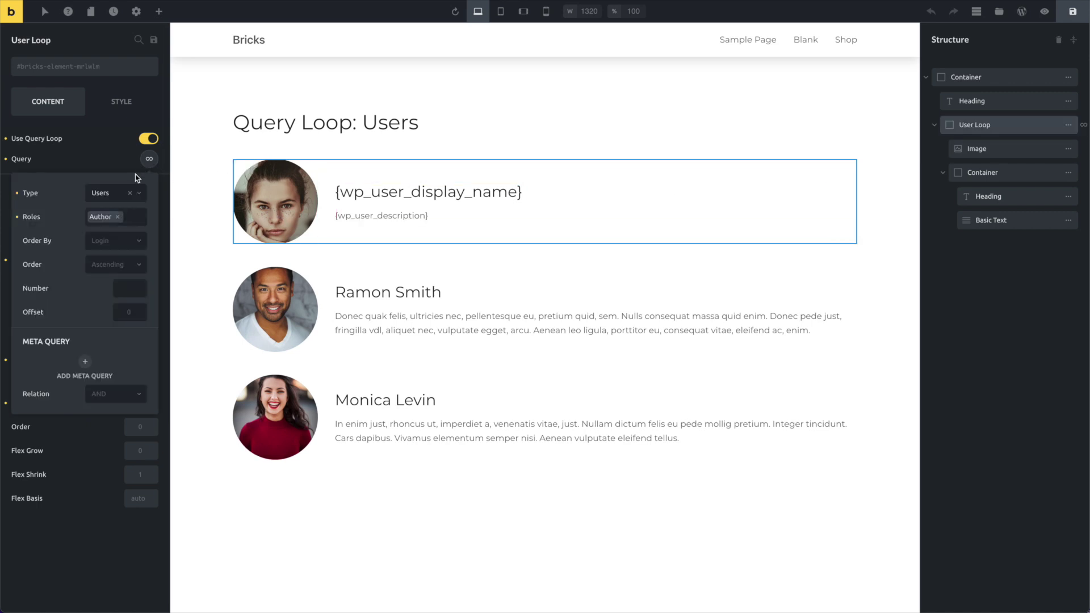
left_click(100, 195)
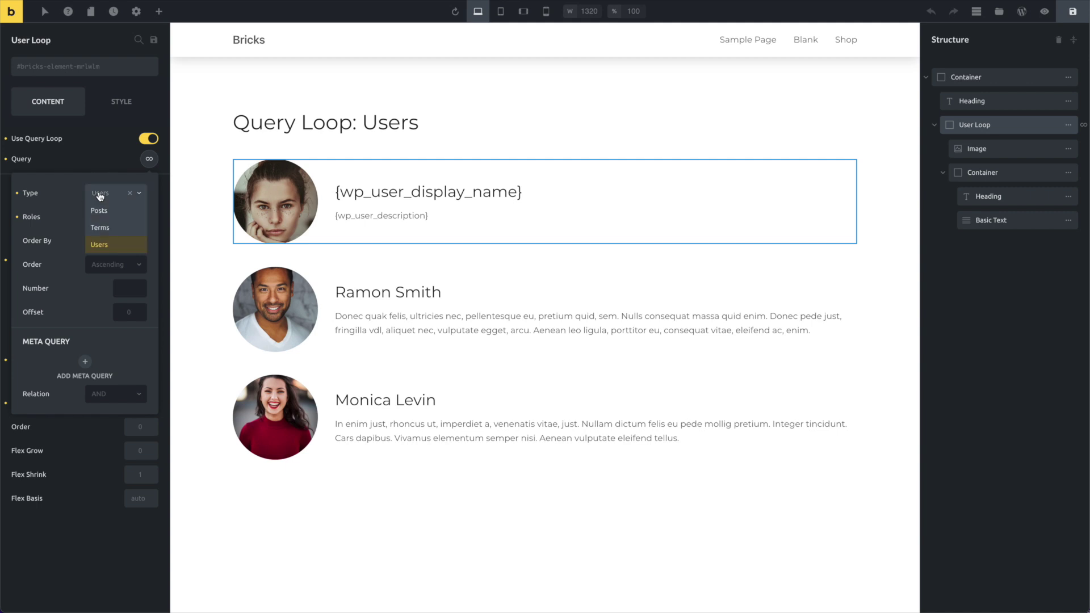
left_click(59, 195)
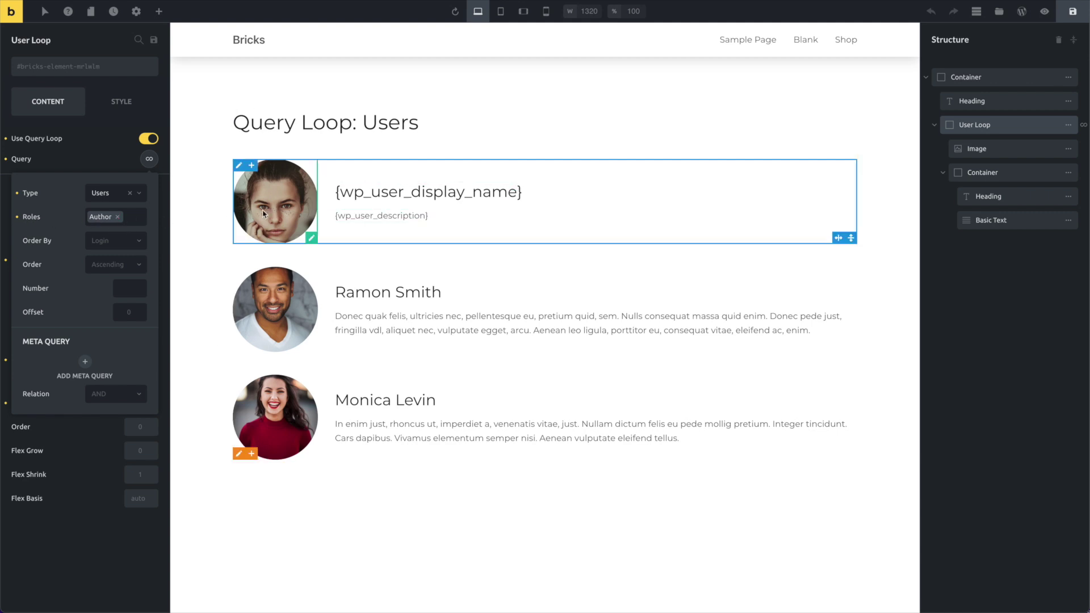
- Examine the User Loop image's dynamic data options, including a search for the ACF custom image field
left_click(956, 148)
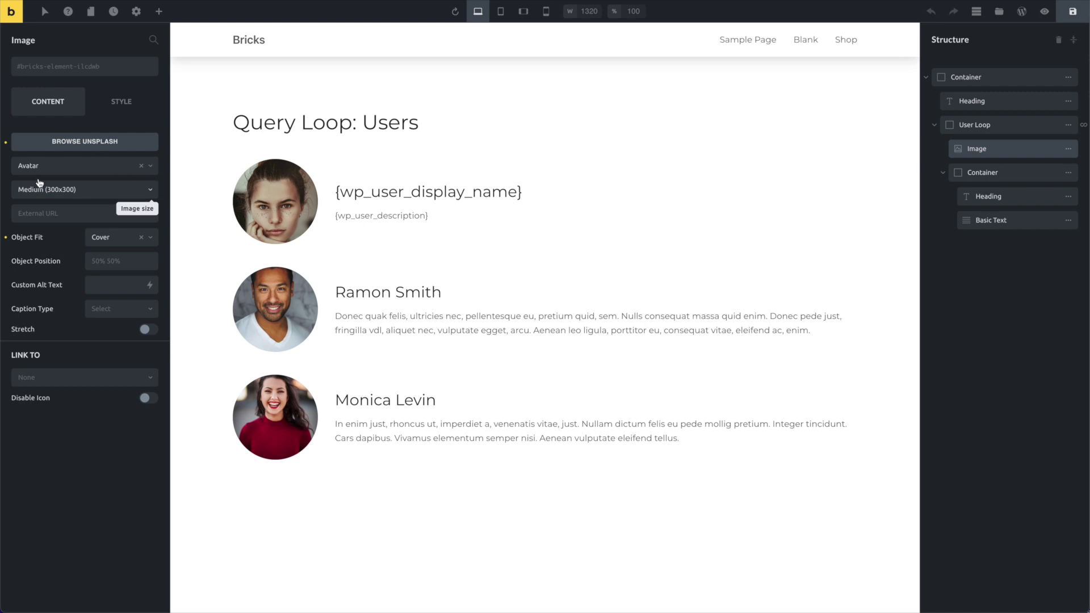
left_click(78, 168)
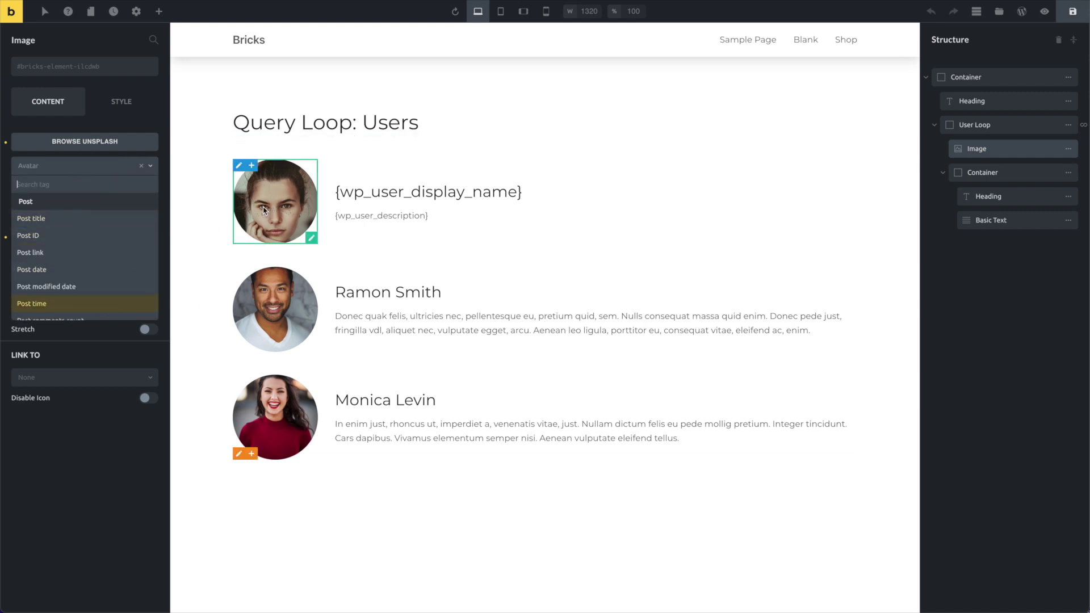
scroll(66, 281, "down", 3)
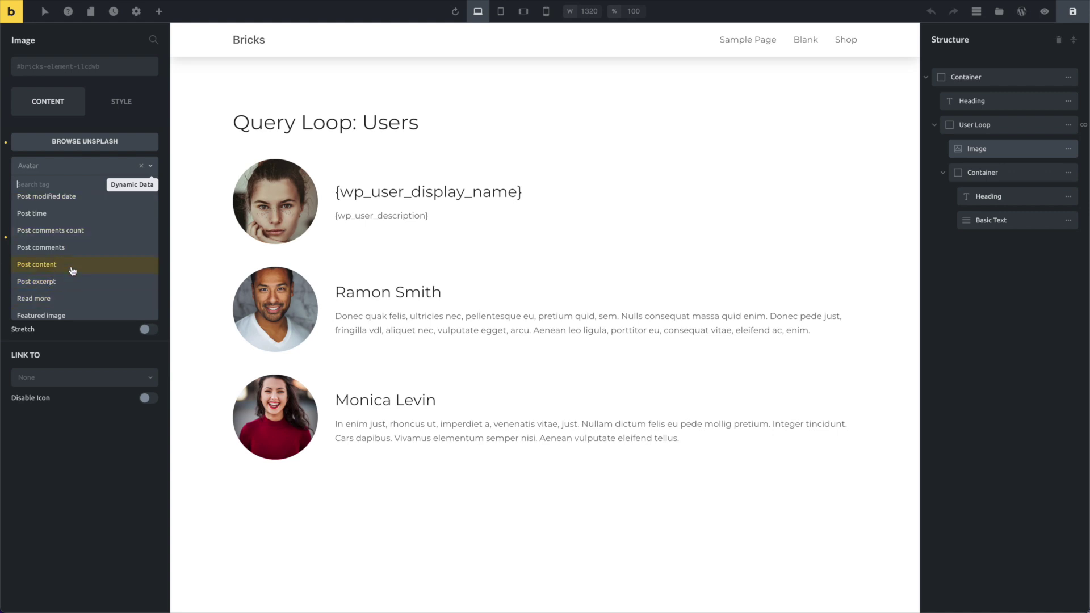
scroll(70, 269, "down", 5)
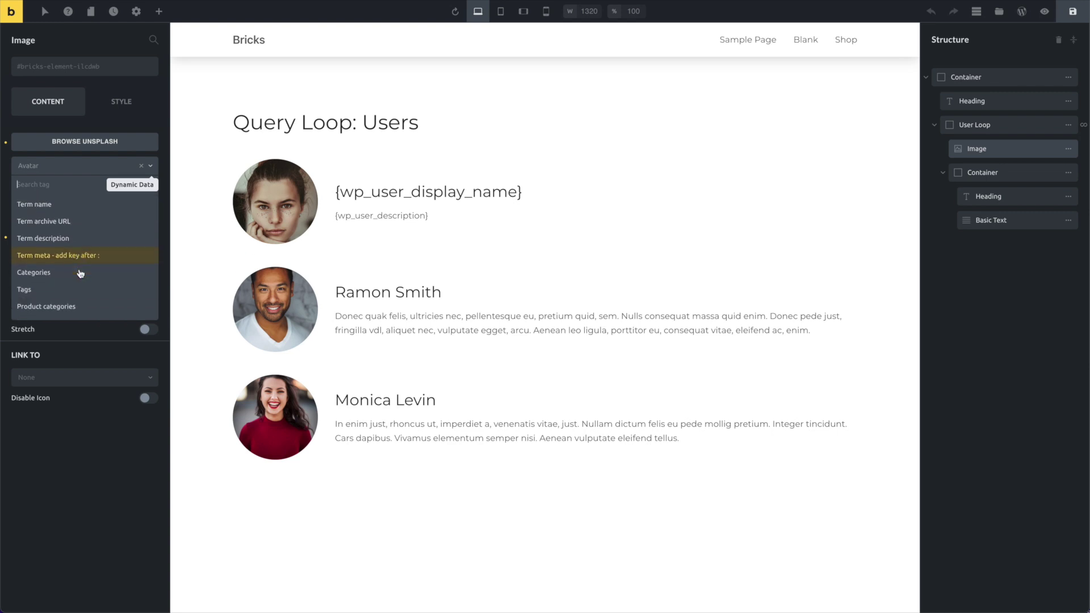
type("acf")
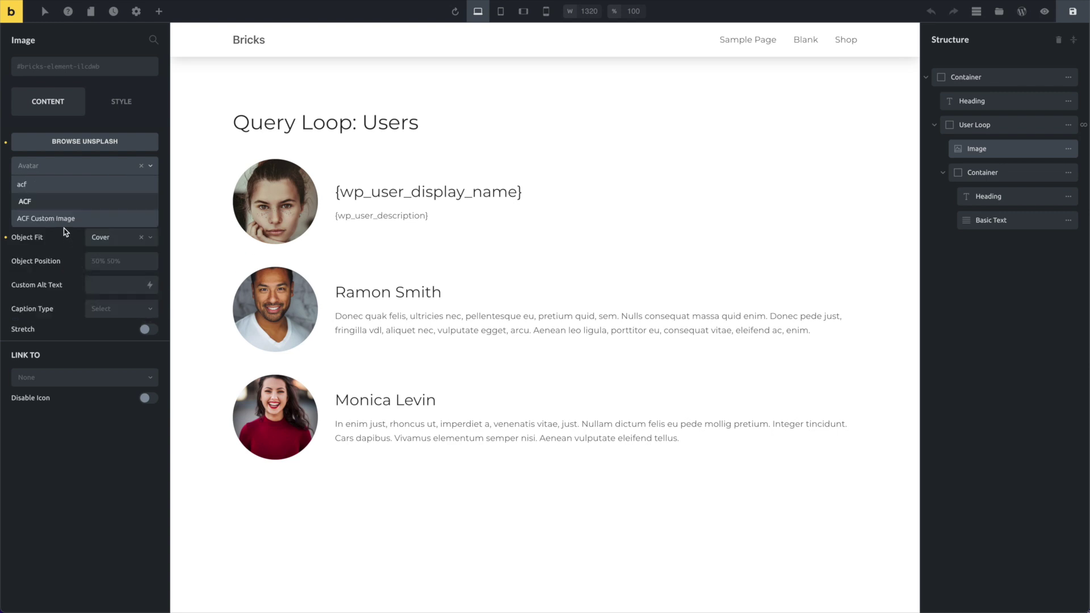
key("BackSpace")
key("BackSpace")
key("BackSpace")
scroll(73, 250, "up", 8)
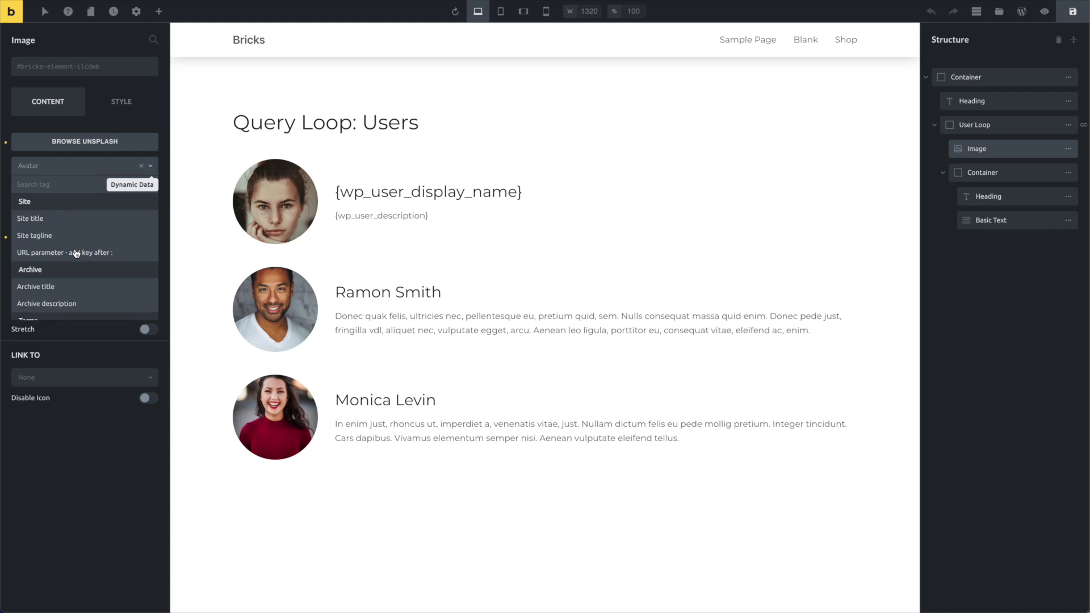
scroll(76, 253, "down", 10)
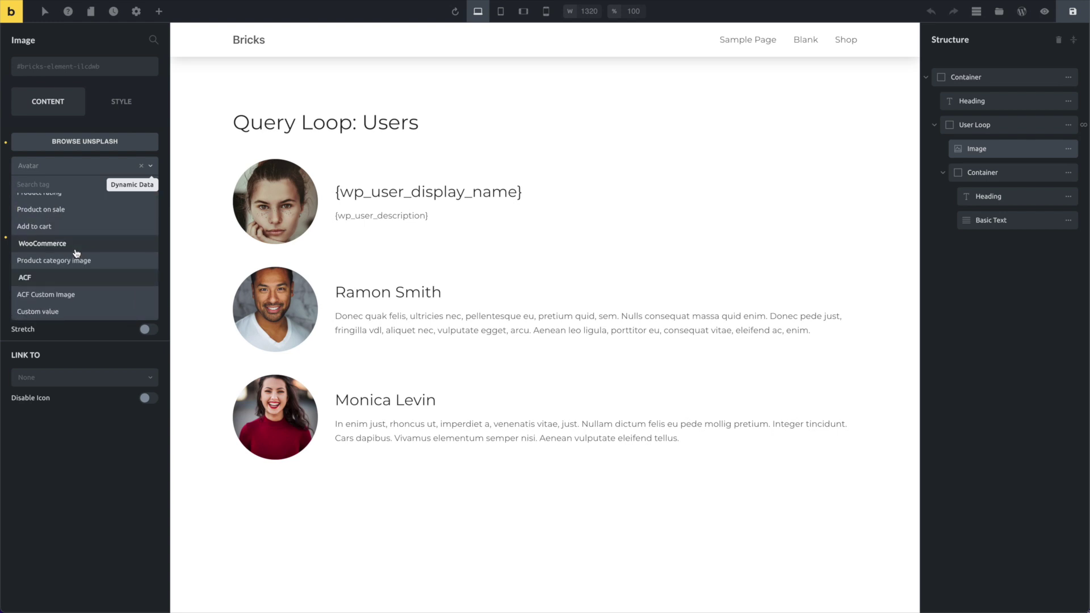
scroll(83, 286, "down", 1)
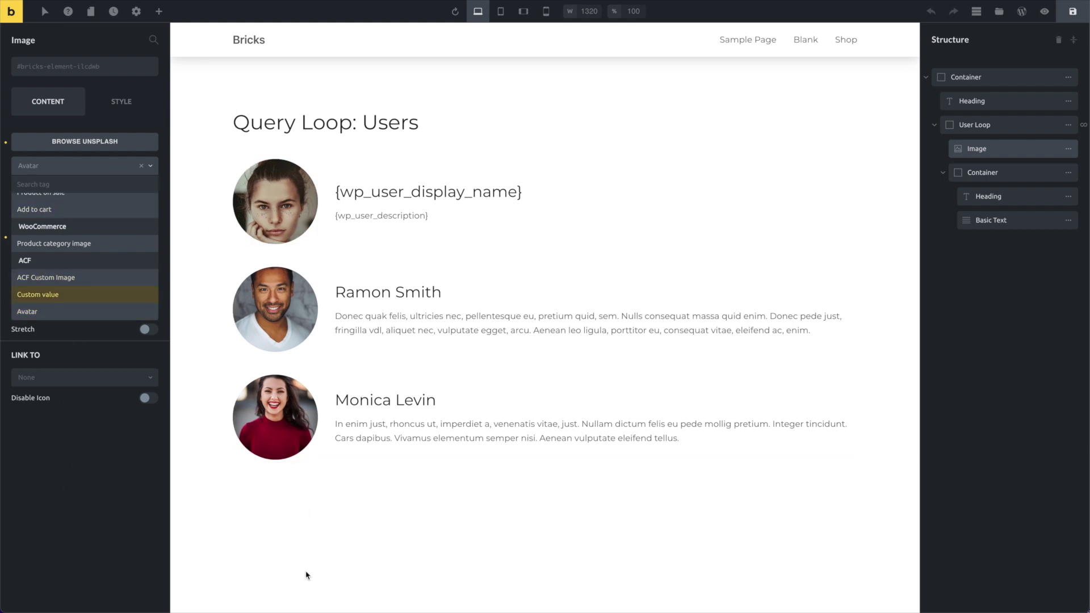
key("Escape")
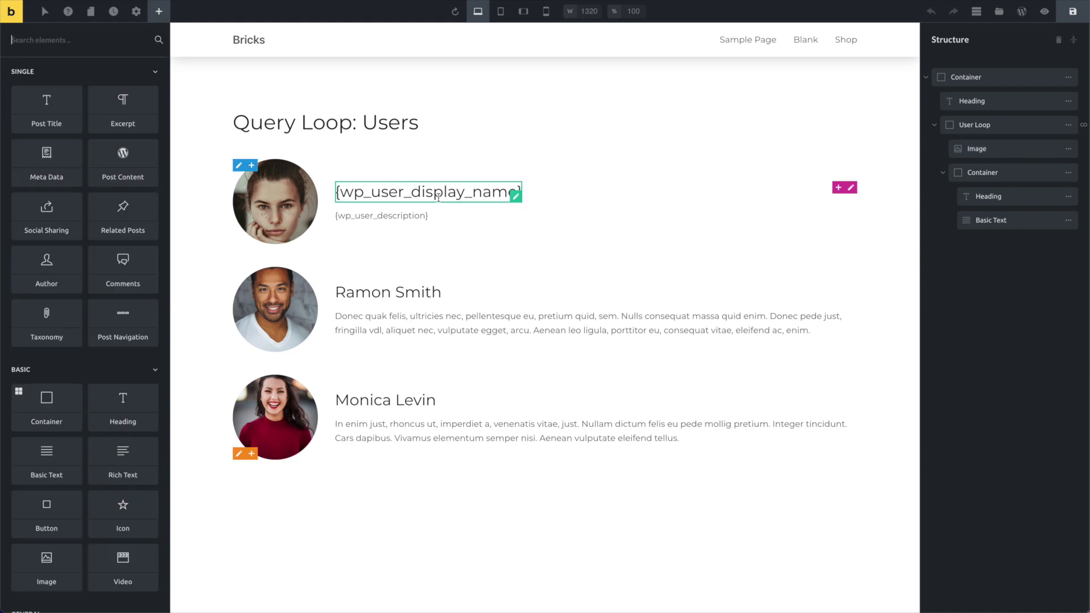
- Replace the user heading's dynamic data with the First name tag, and check the dynamic data used by the Basic Text
left_click(517, 196)
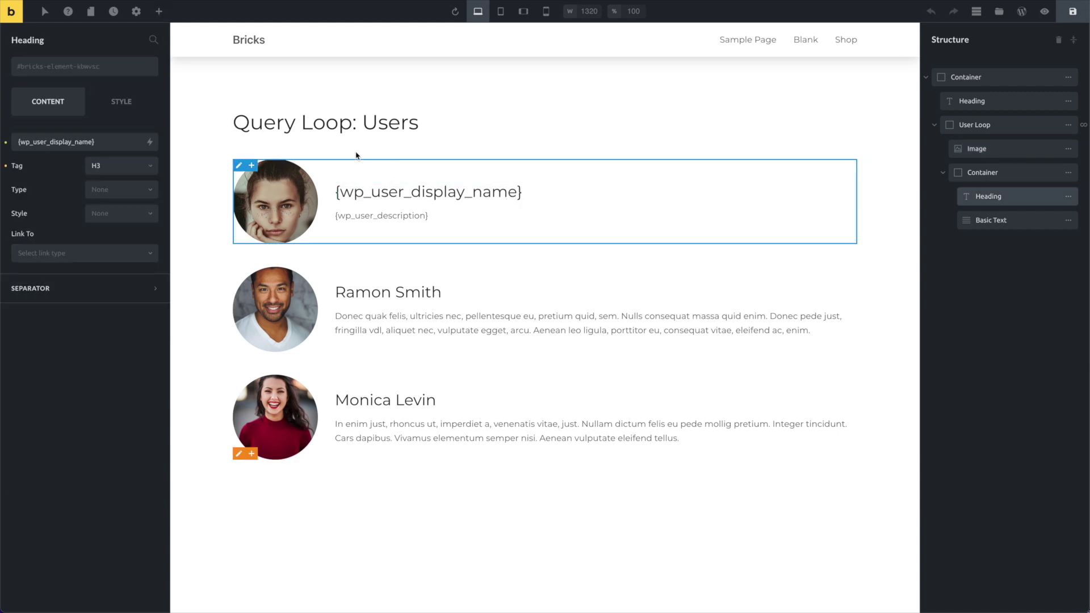
triple_click(123, 142)
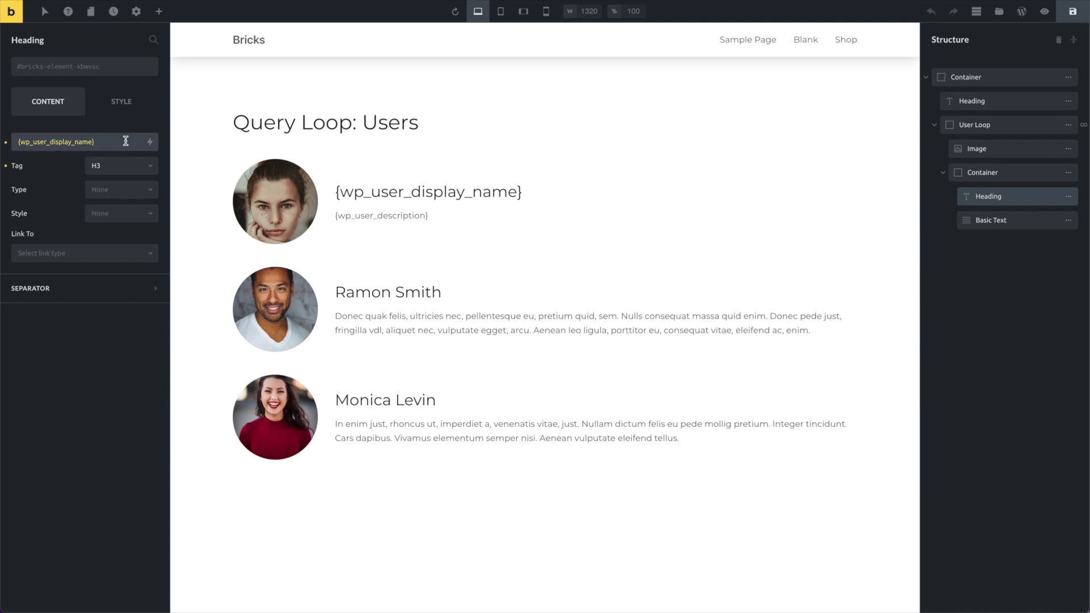
key("BackSpace")
left_click(149, 142)
type("fir")
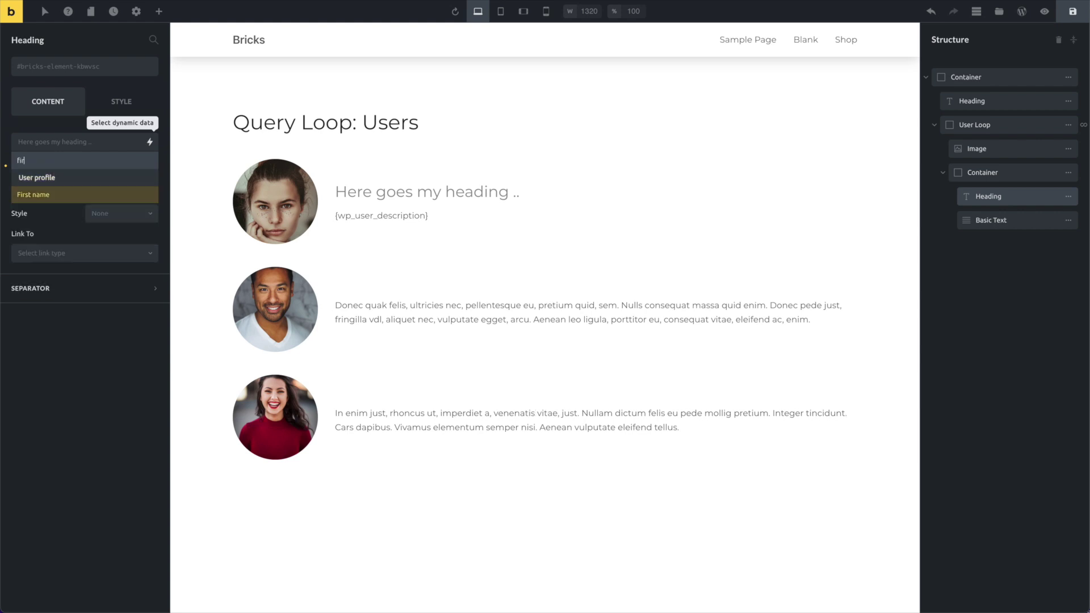
key("Return")
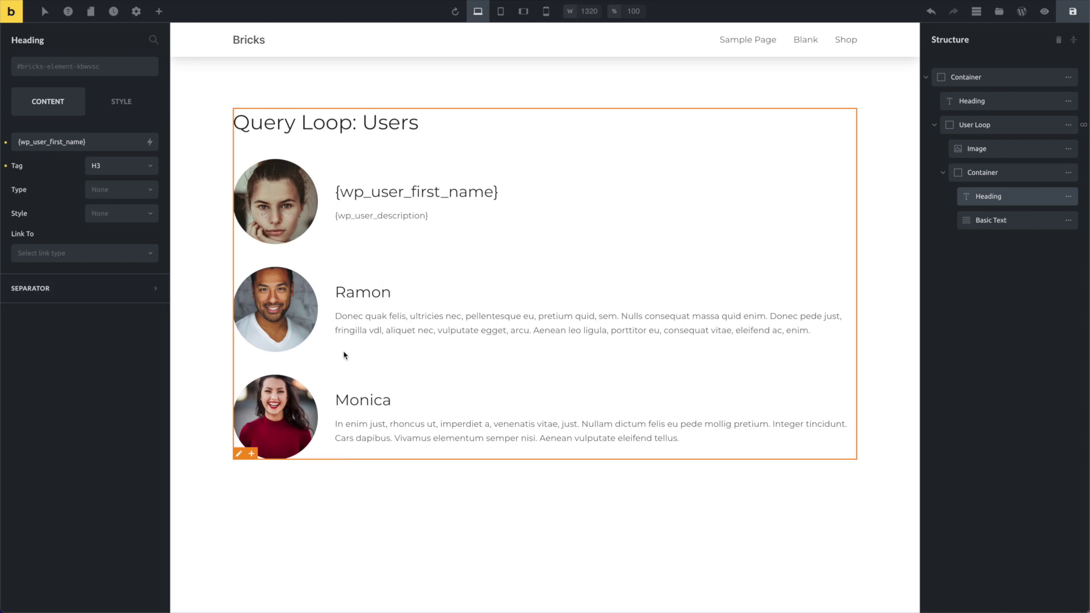
left_click(965, 220)
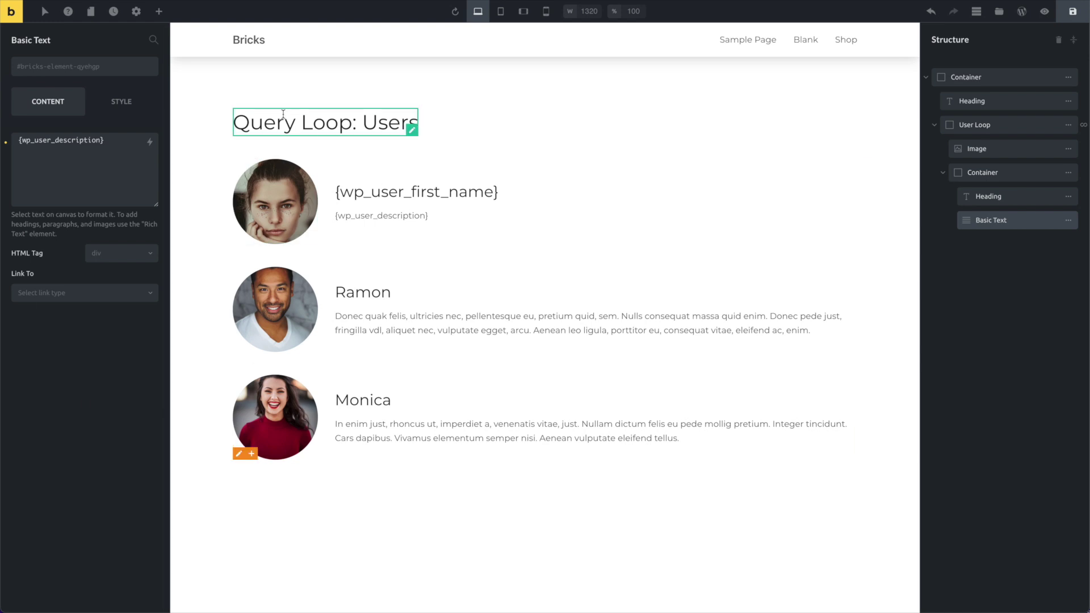
left_click(364, 499)
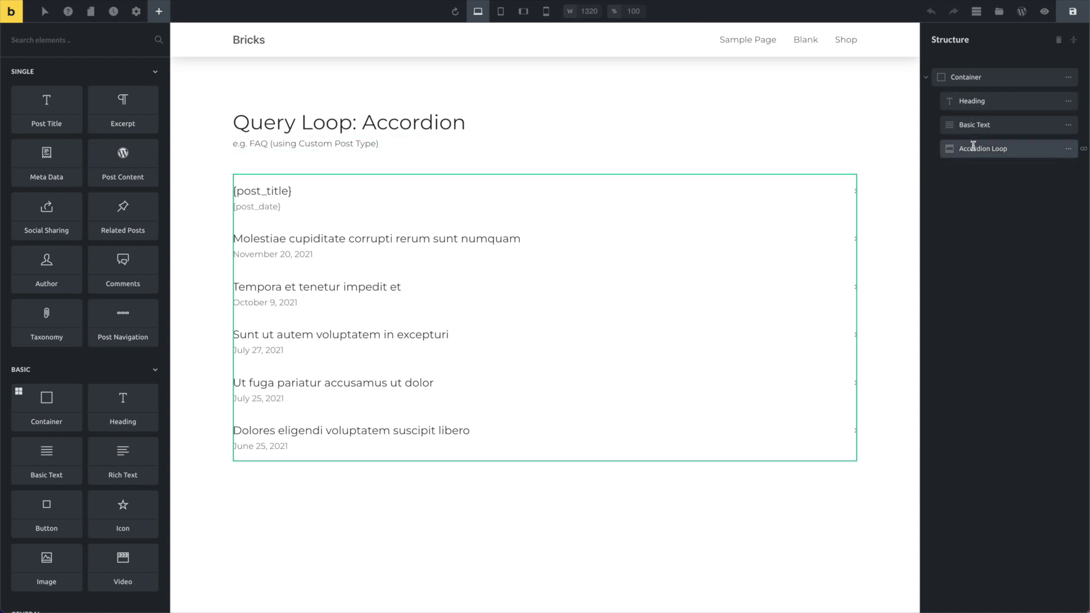
- Set the Accordion Loop's query type to Posts in the accordion template and review the available post types
left_click_drag(951, 149, 950, 147)
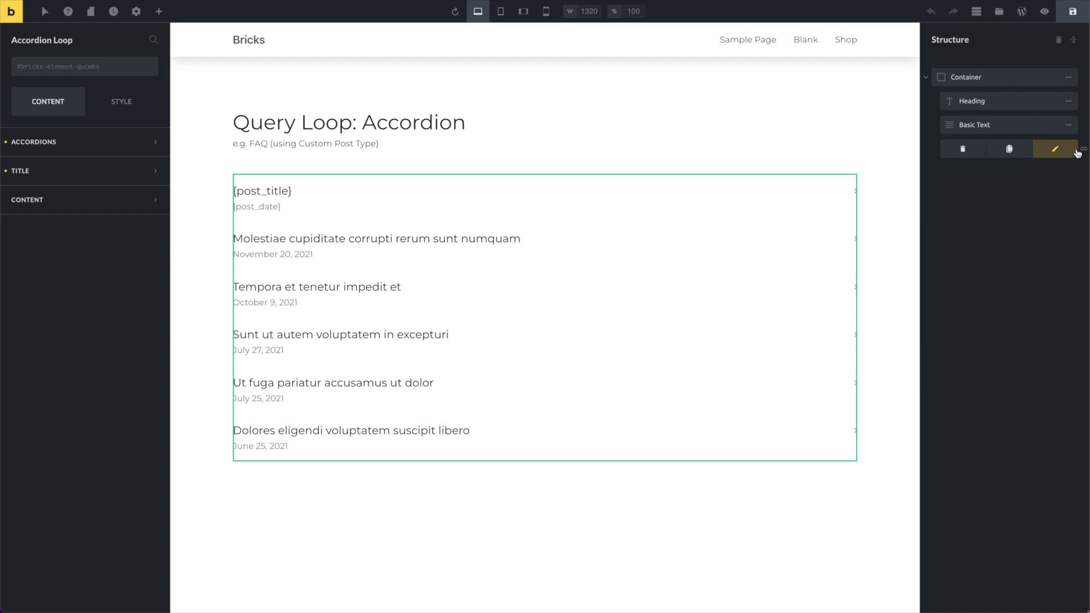
left_click(63, 146)
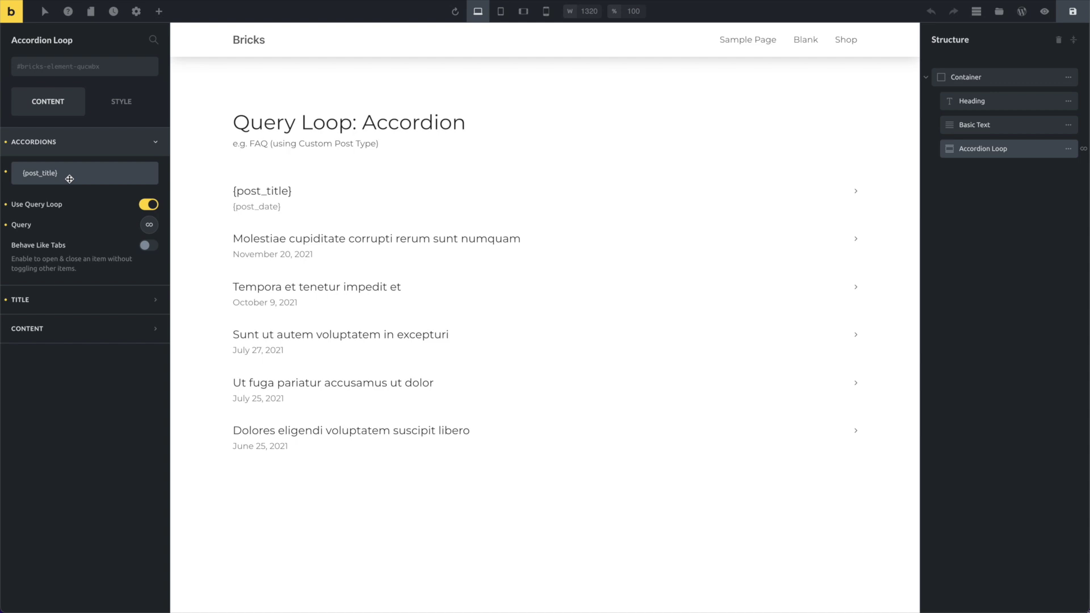
left_click(149, 225)
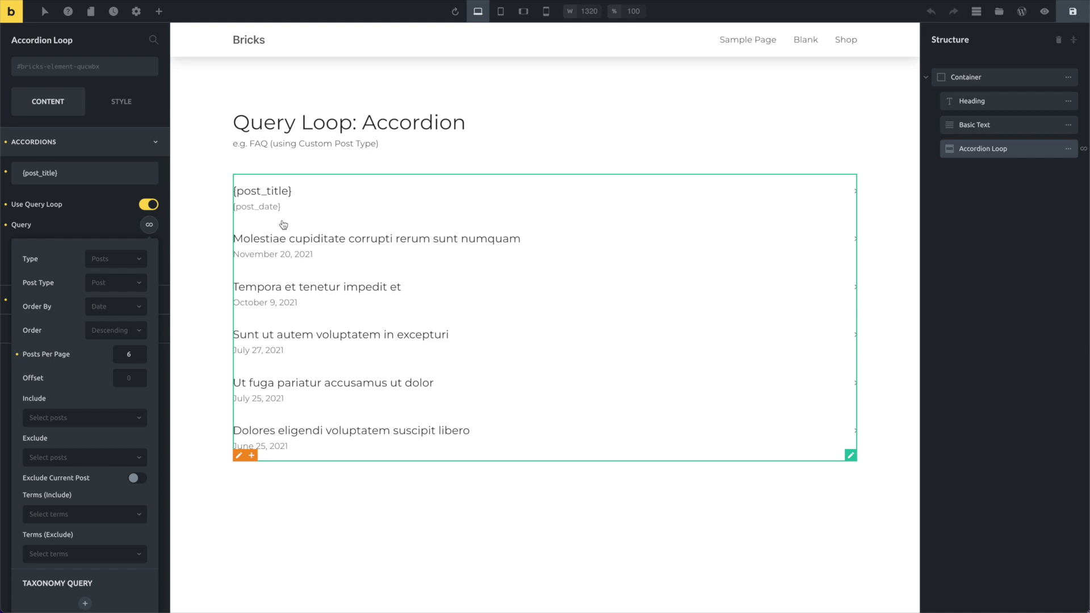
left_click(114, 258)
left_click(117, 277)
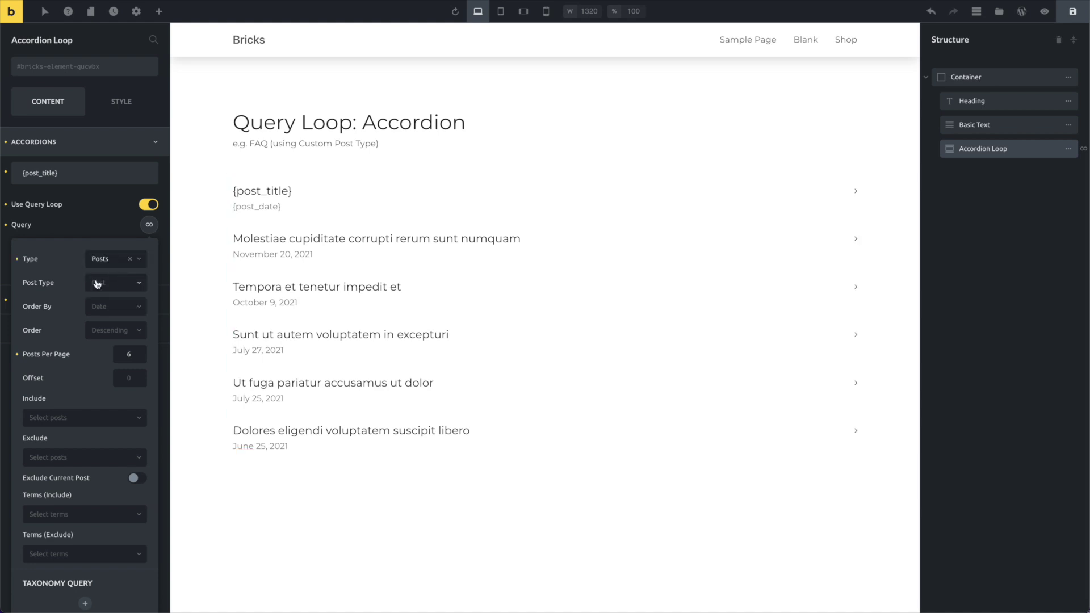
left_click(97, 284)
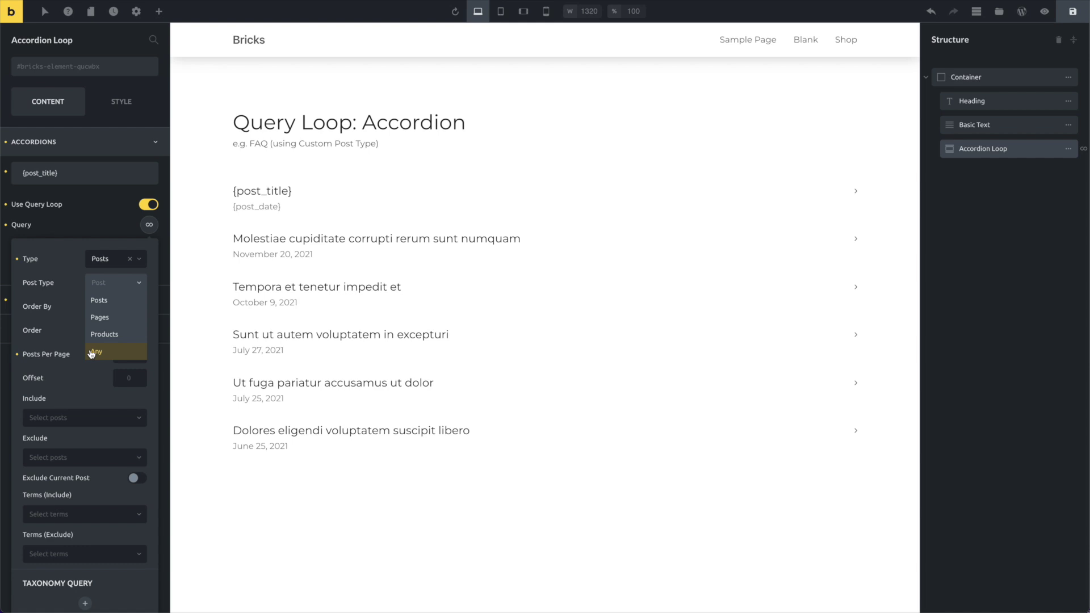
left_click(80, 265)
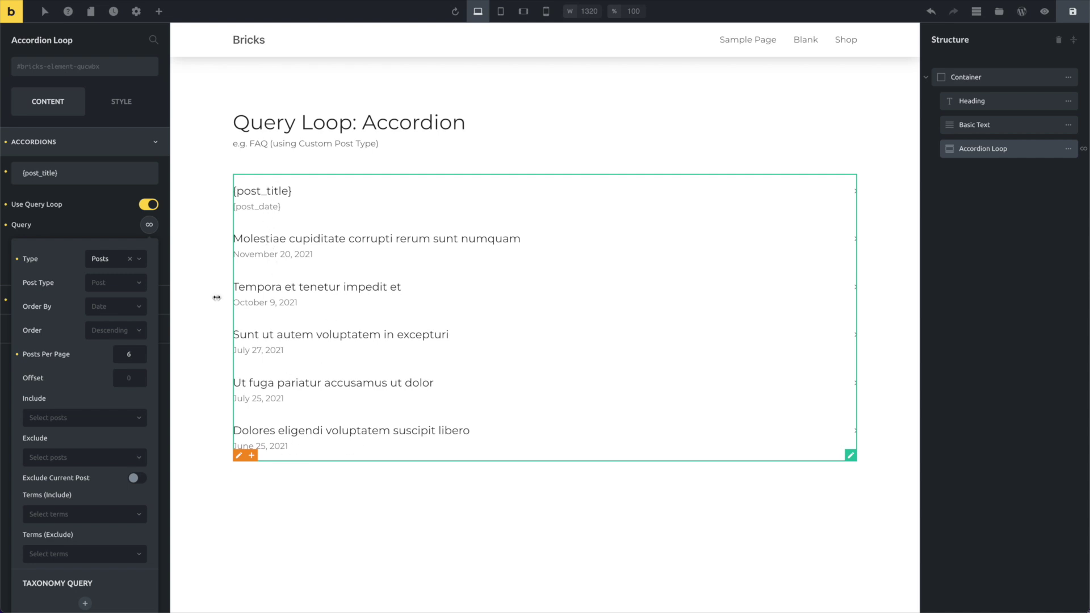
- Examine the accordion item's title, subtitle and content dynamic data, and expand the November 20, 2021 post to compare its content
left_click(85, 174)
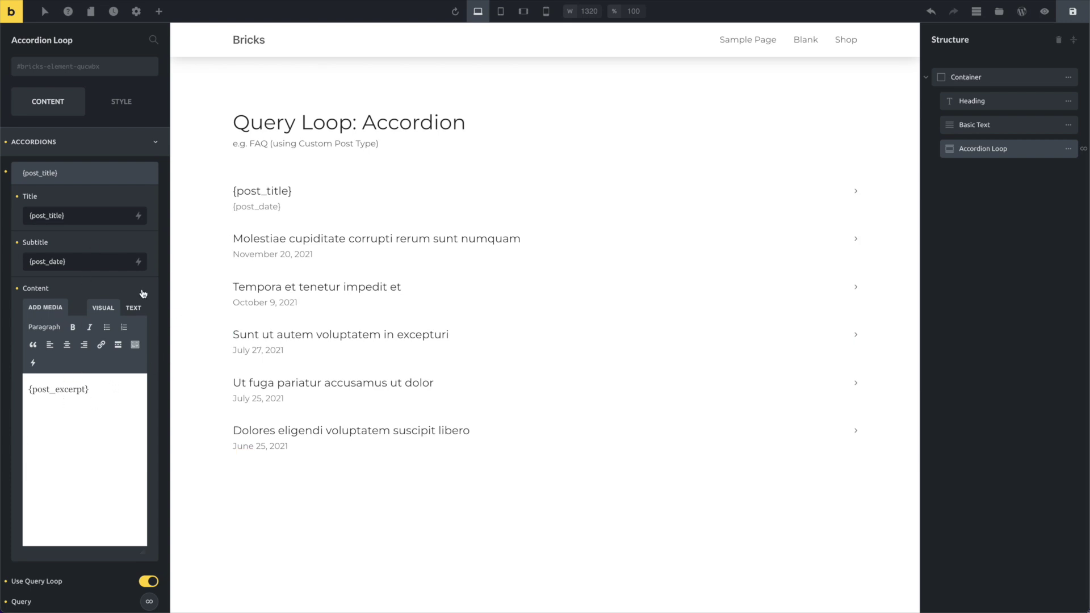
left_click(266, 254)
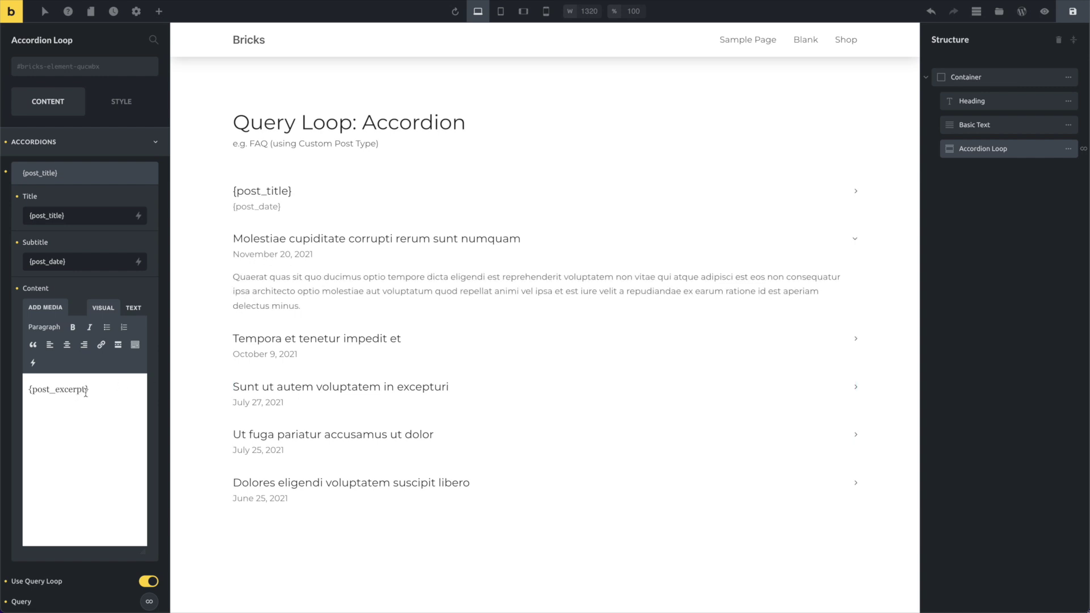
left_click(103, 173)
left_click(100, 149)
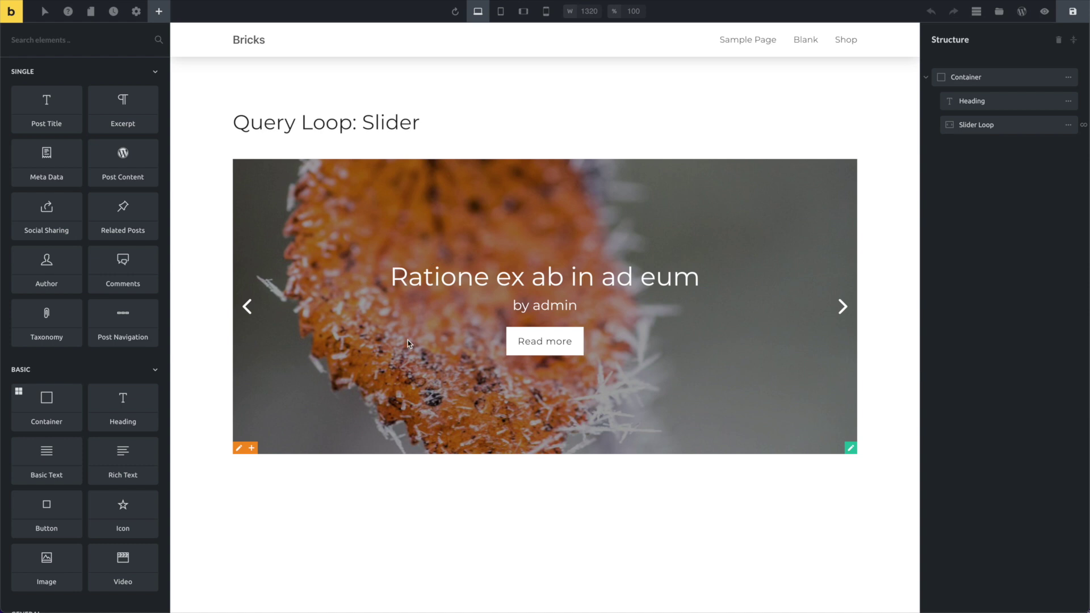
- Examine the Slider Loop's query settings in the slider template, including the posts per page
left_click(941, 125)
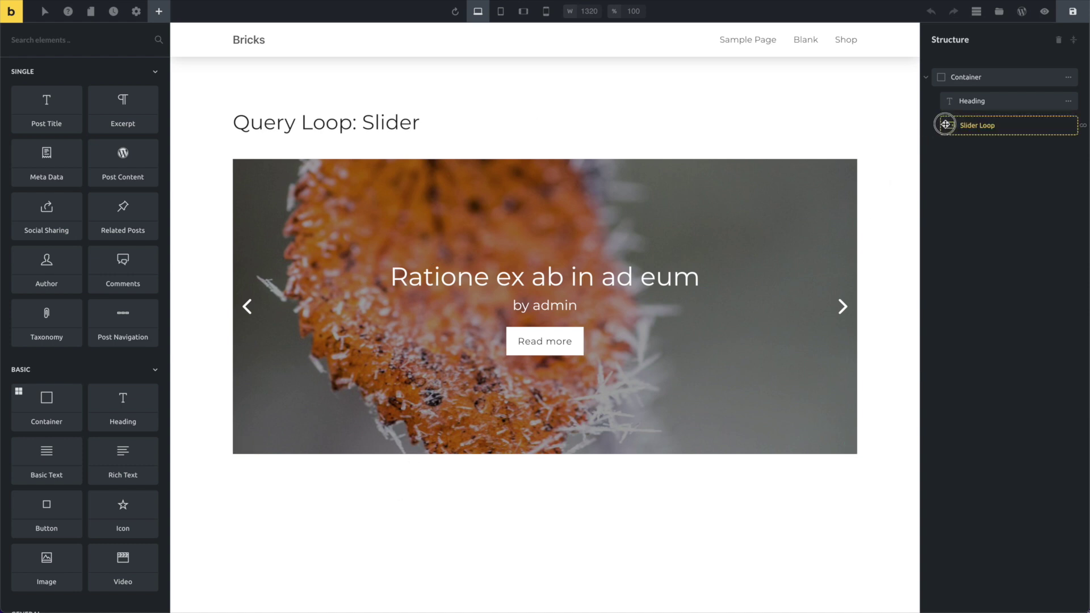
left_click(101, 142)
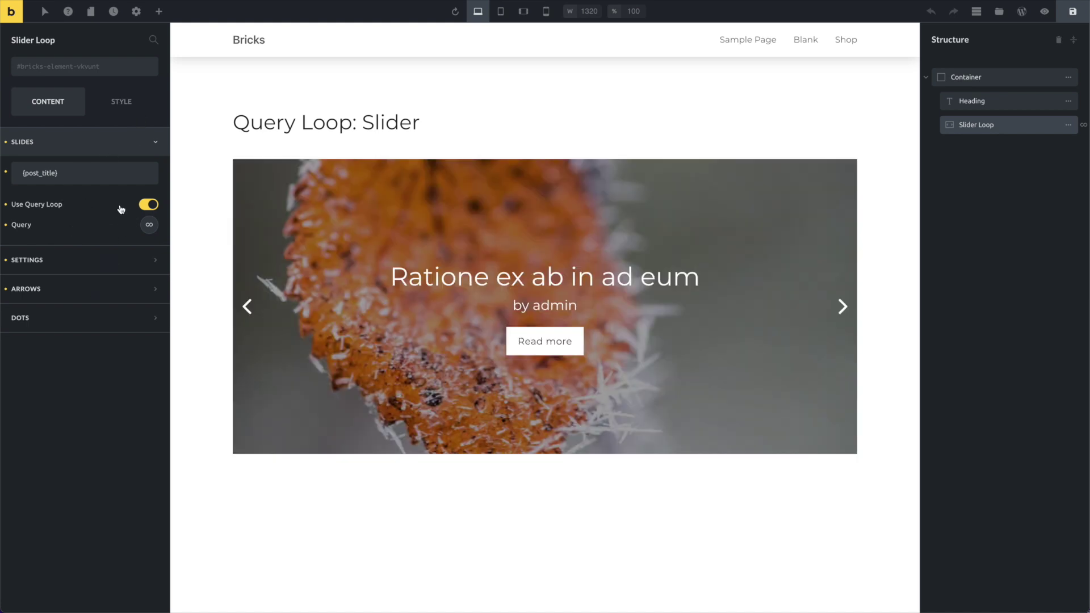
left_click(148, 226)
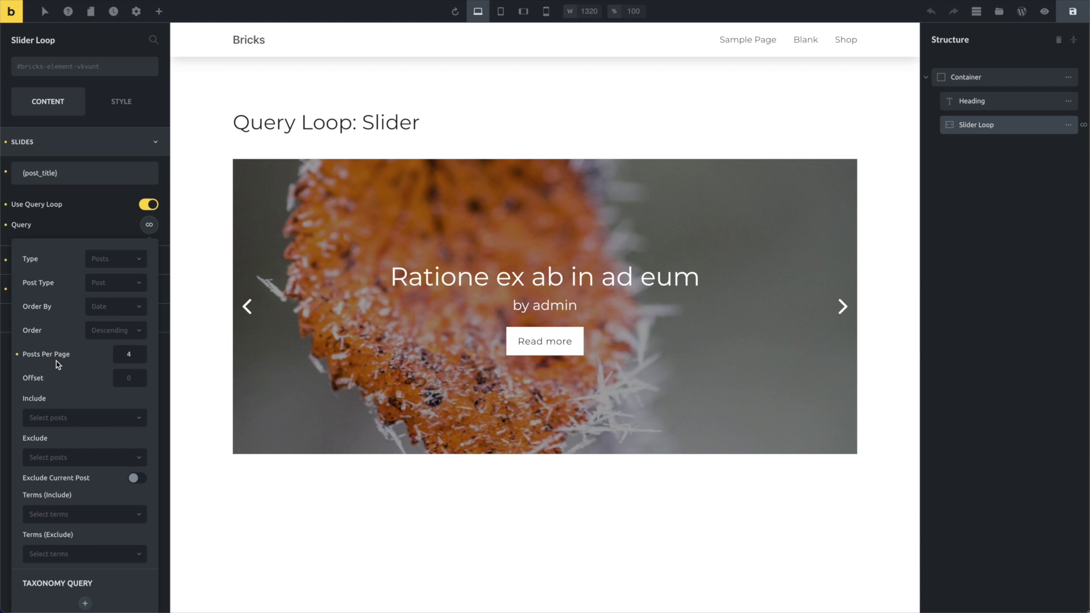
left_click(147, 225)
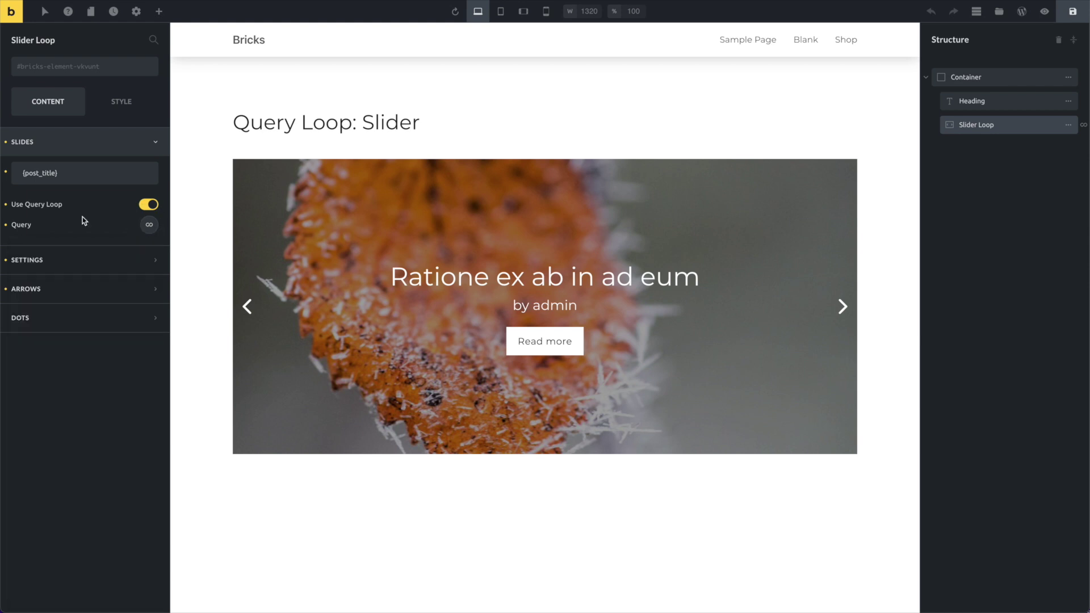
- Examine the slide's title and content dynamic data and its button text and link settings
left_click(86, 179)
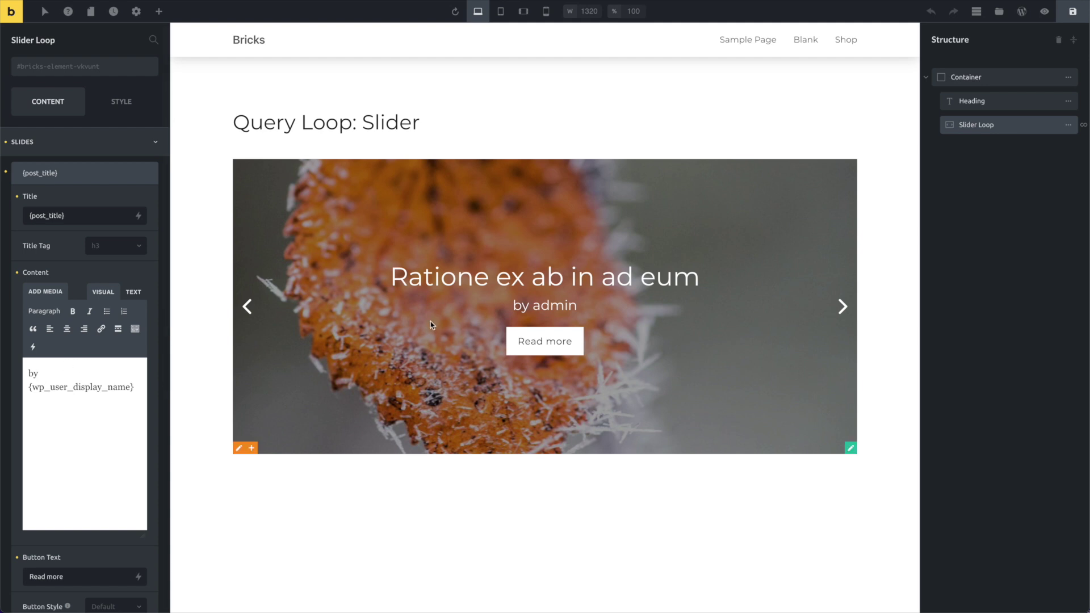
left_click(53, 376)
left_click_drag(142, 339, 19, 338)
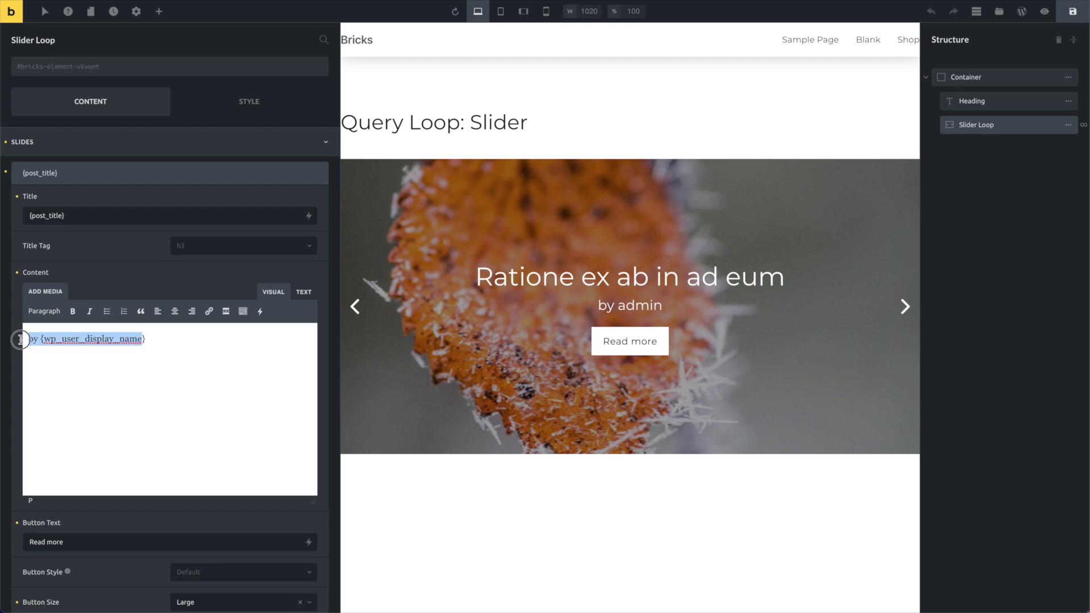
scroll(164, 383, "down", 9)
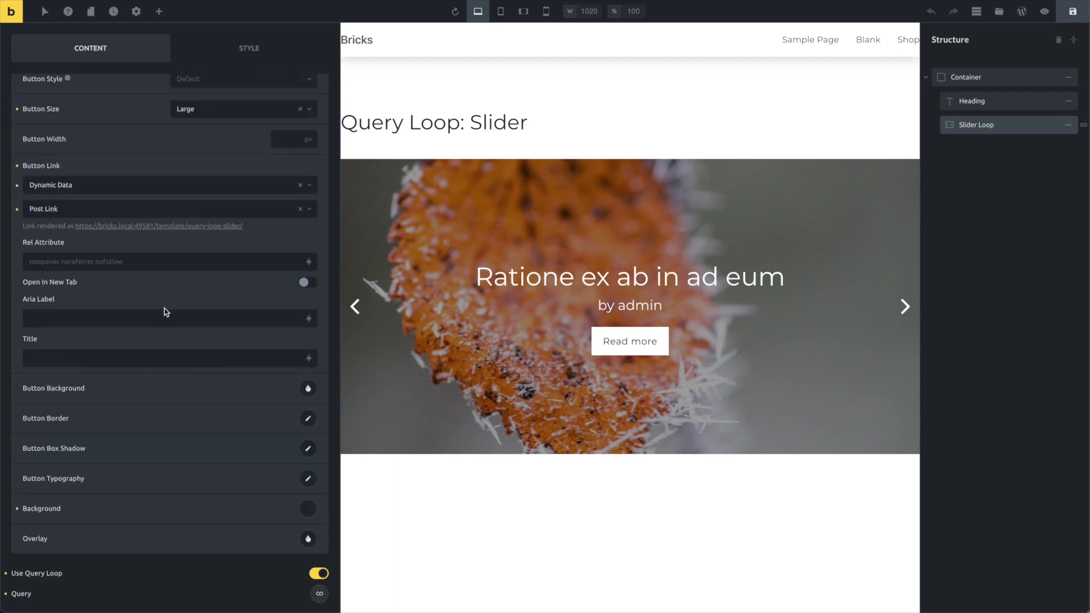
scroll(149, 430, "down", 1)
left_click_drag(340, 504, 164, 504)
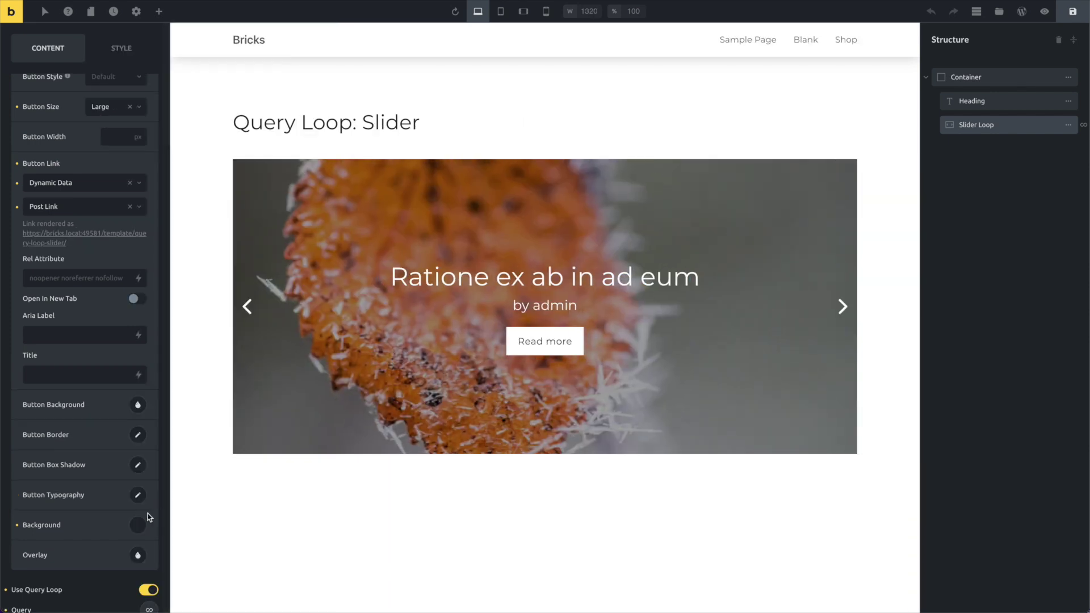
- Check the dynamic data source of the slide's background image, and leave the Slider Loop settings
left_click(138, 526)
scroll(88, 449, "down", 5)
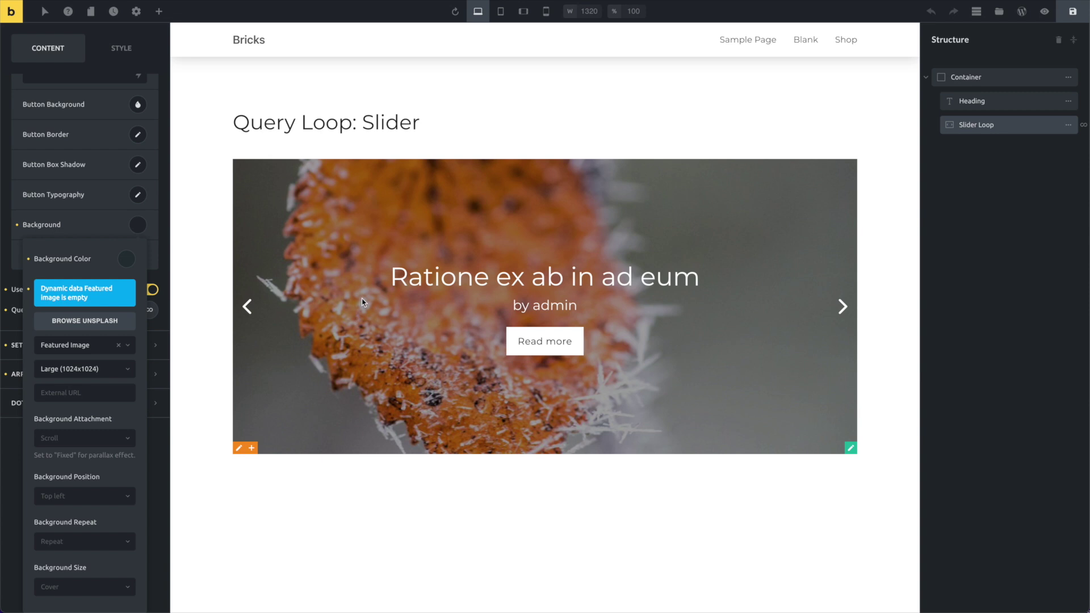
left_click(142, 230)
left_click(363, 514)
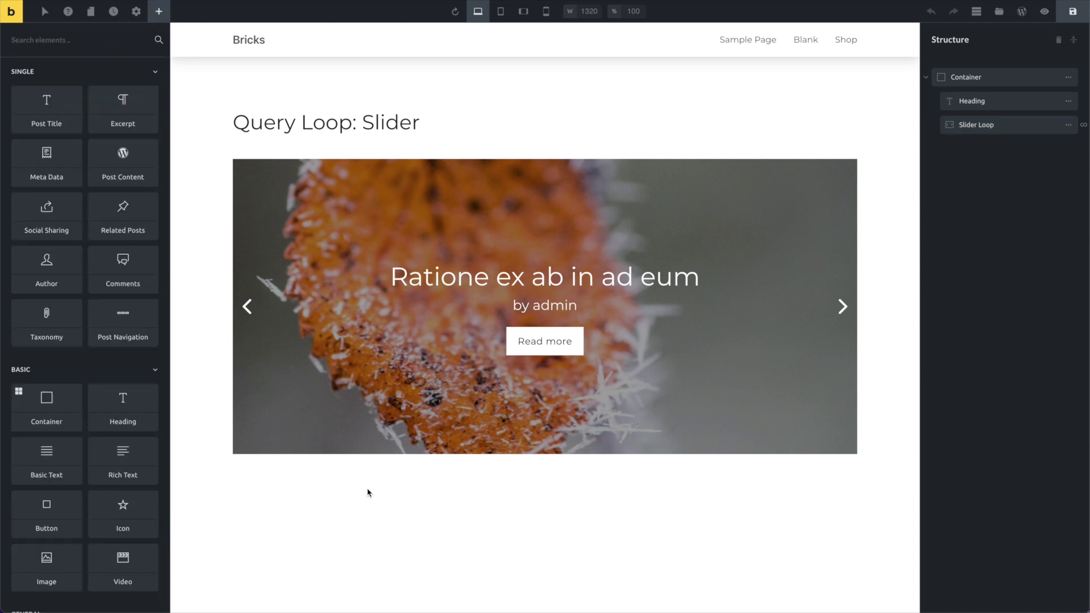